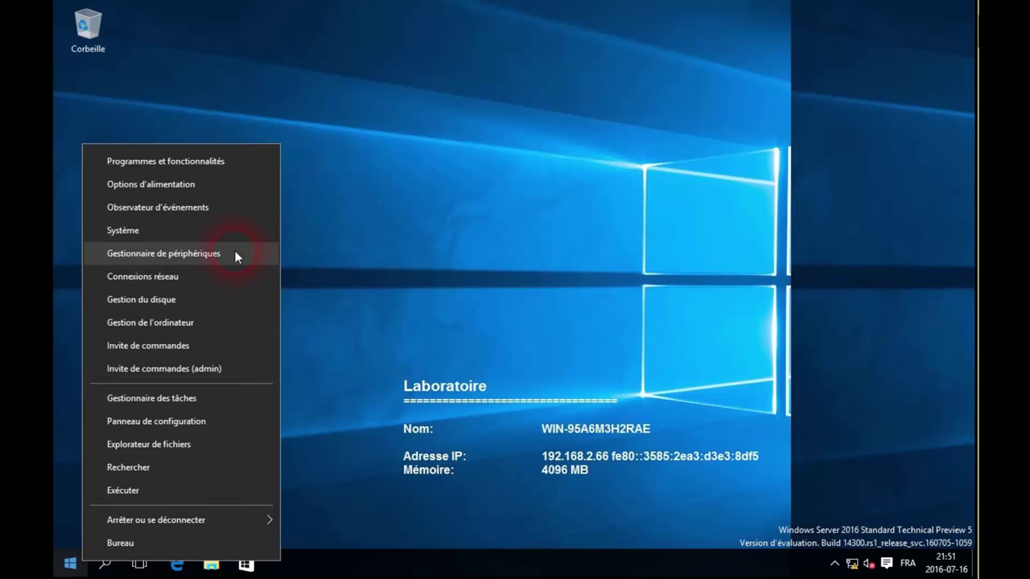
Step: Rename the computer to DC01 in the system properties and postpone the restart
{"action": "left_click", "coordinate": [228, 231]}
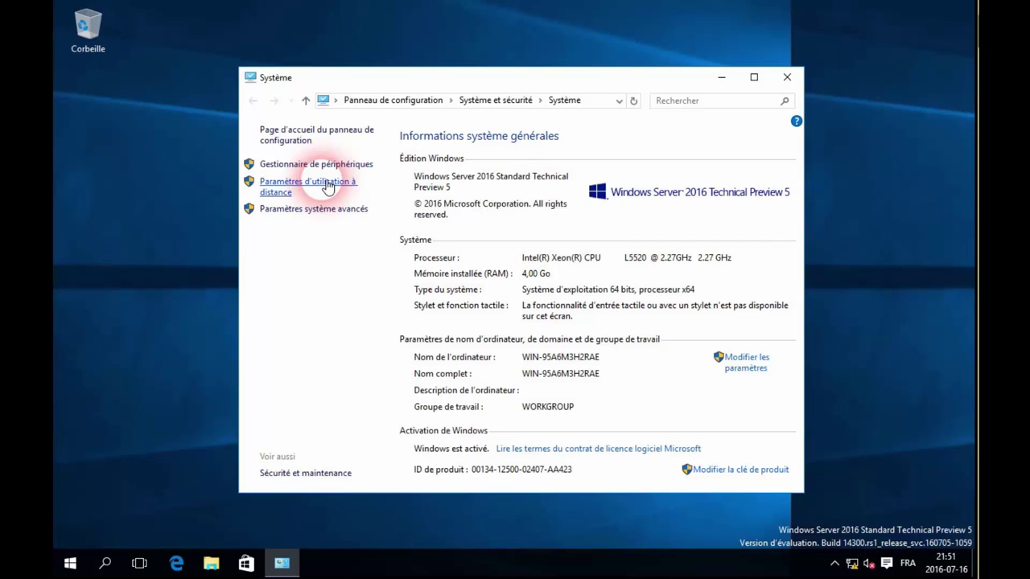
{"action": "left_click", "coordinate": [328, 187]}
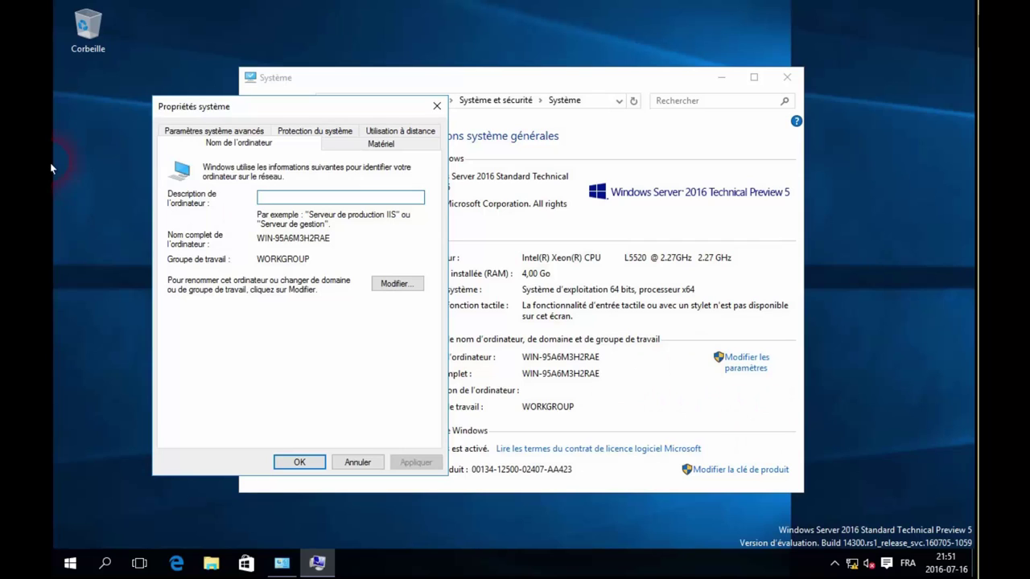
{"action": "left_click", "coordinate": [387, 284]}
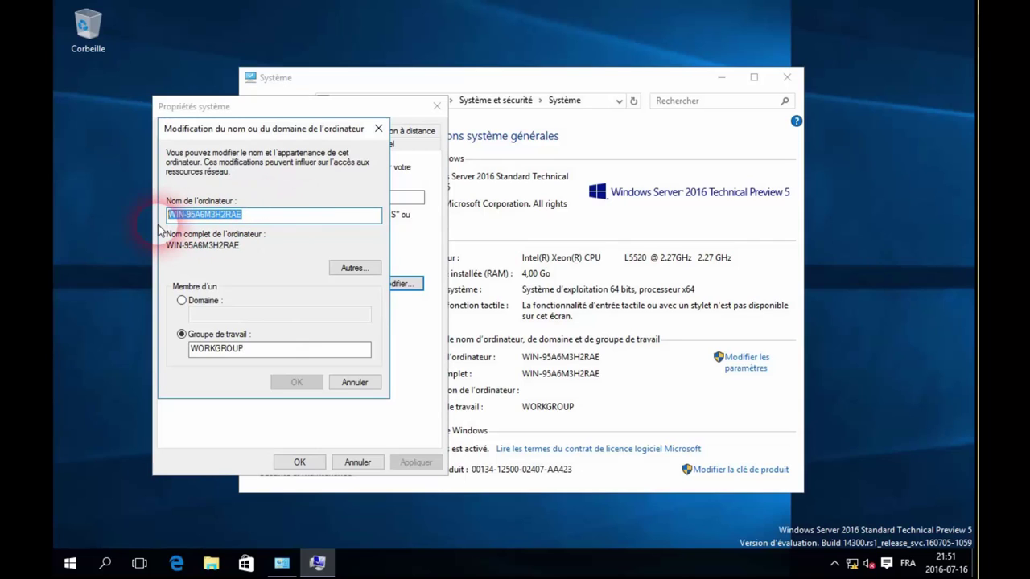
{"action": "type", "text": "DC01"}
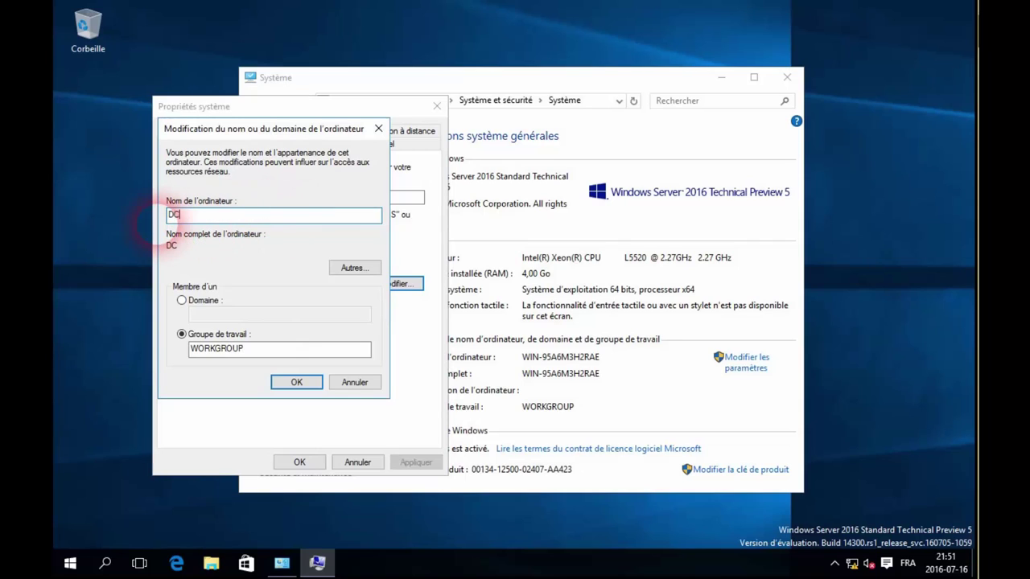
{"action": "left_click", "coordinate": [283, 380]}
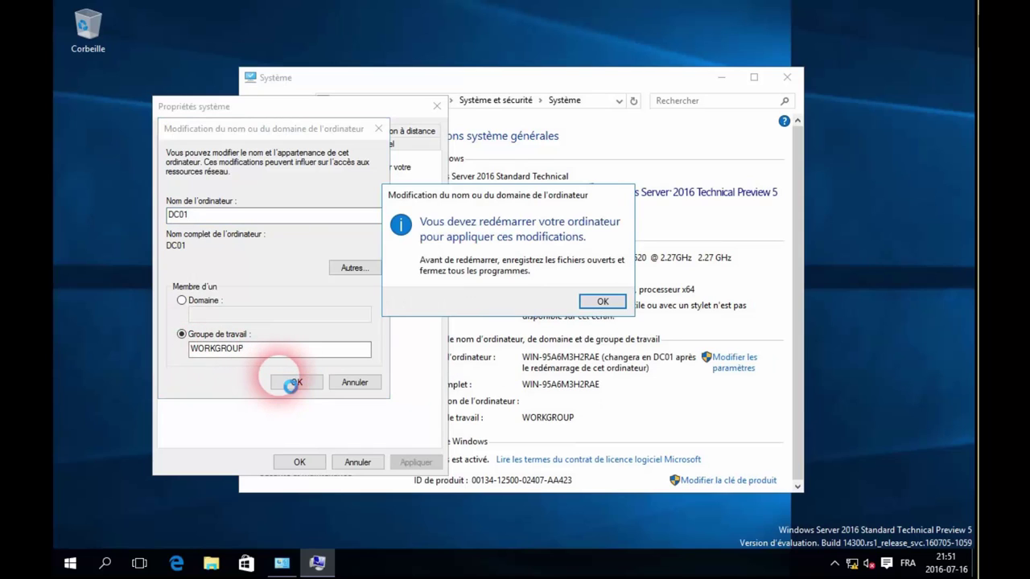
{"action": "left_click", "coordinate": [602, 301]}
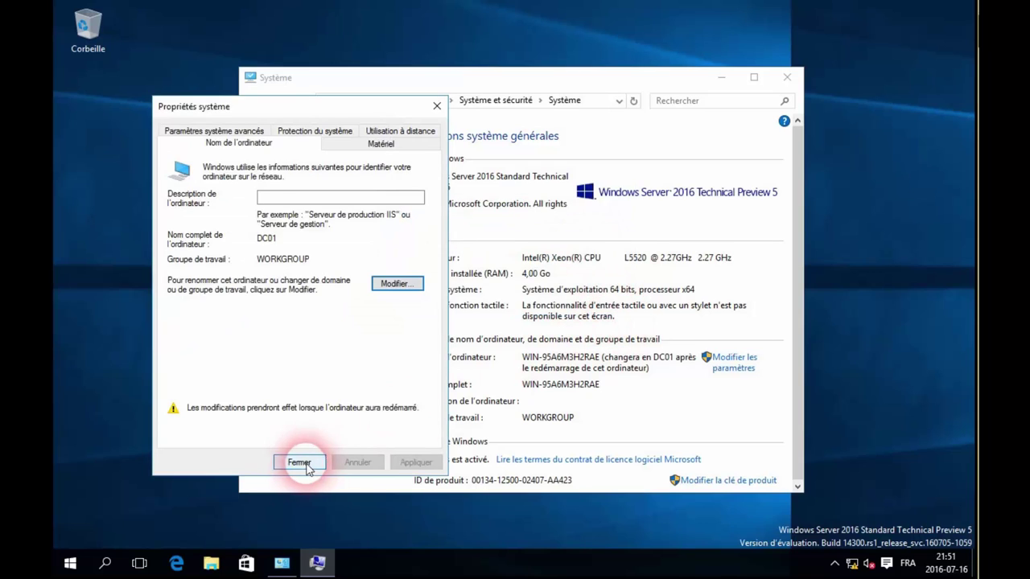
{"action": "left_click", "coordinate": [300, 462]}
{"action": "left_click", "coordinate": [576, 303]}
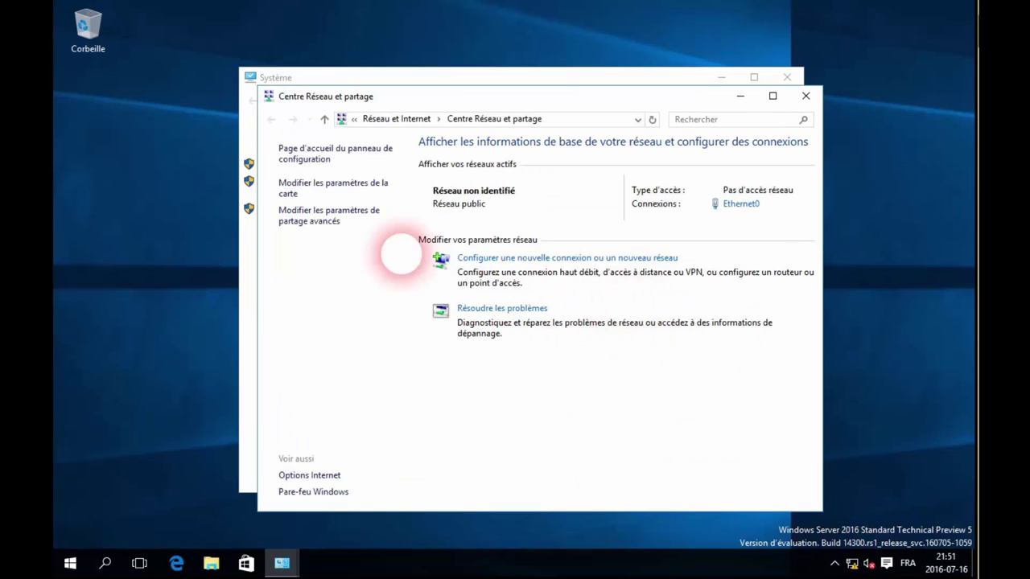
Step: Open the IPv4 protocol properties of the Ethernet0 network adapter
{"action": "left_click", "coordinate": [345, 193]}
{"action": "left_click", "coordinate": [345, 186]}
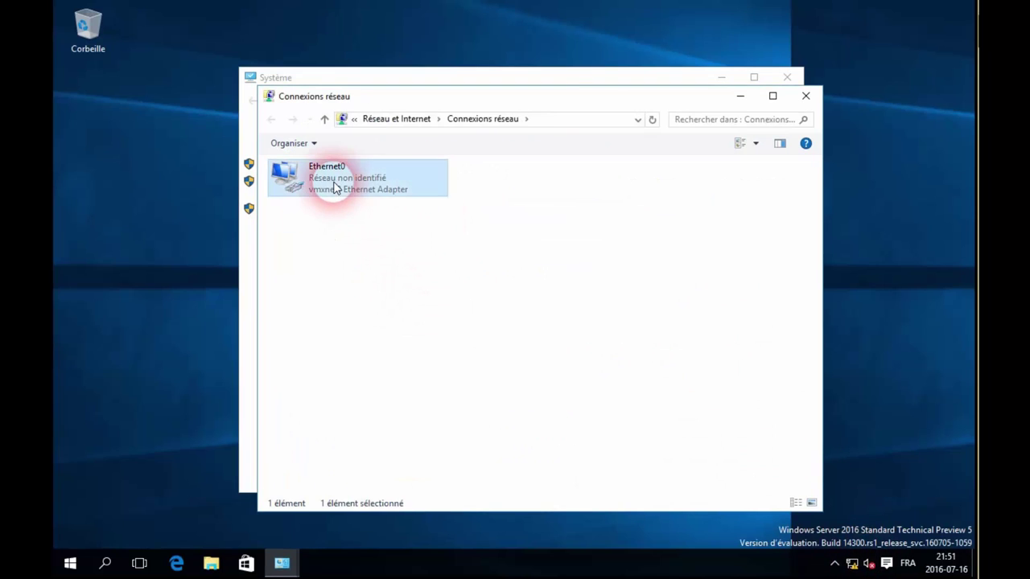
{"action": "right_click", "coordinate": [333, 184]}
{"action": "left_click", "coordinate": [391, 321]}
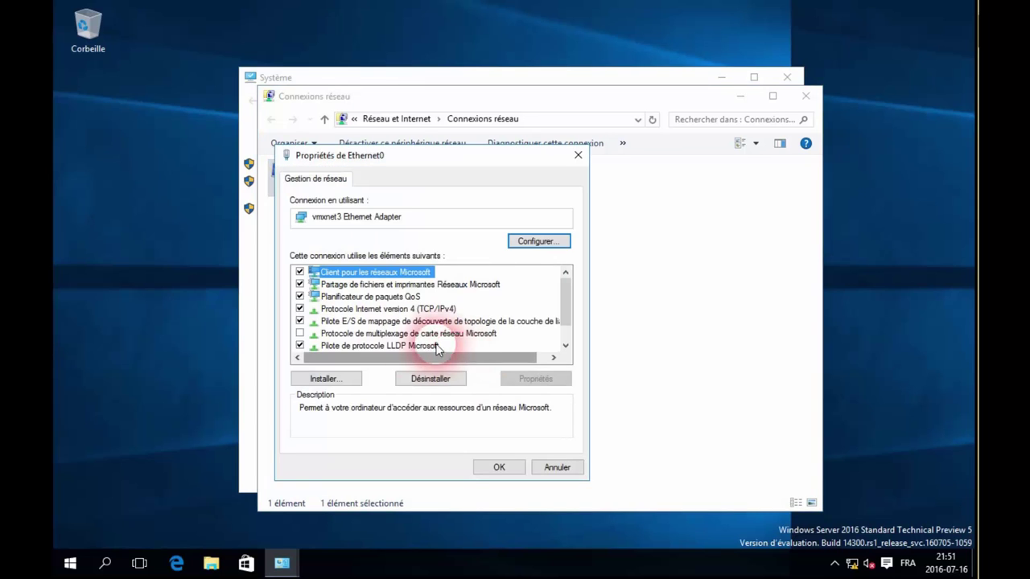
{"action": "double_click", "coordinate": [417, 310]}
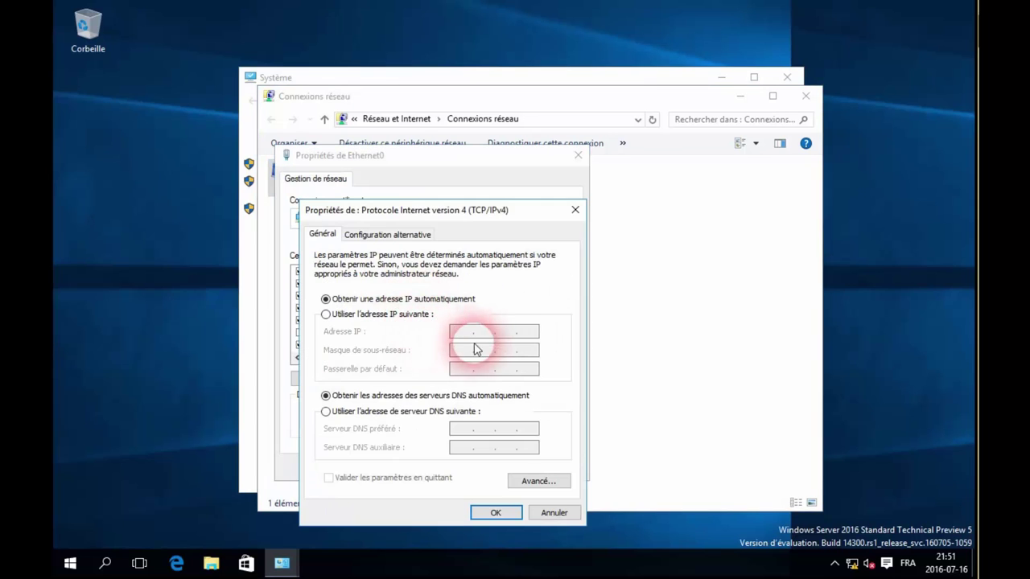
Step: Switch the adapter to manual addressing and set its IP address to 192.168.30.10
{"action": "left_click", "coordinate": [366, 314]}
{"action": "left_click", "coordinate": [468, 333]}
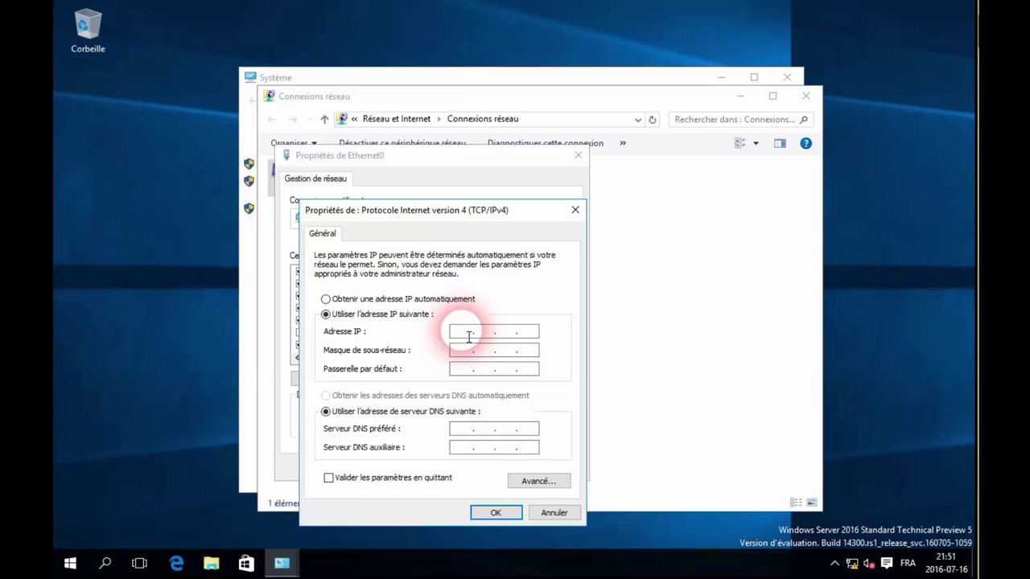
{"action": "type", "text": "192168301"}
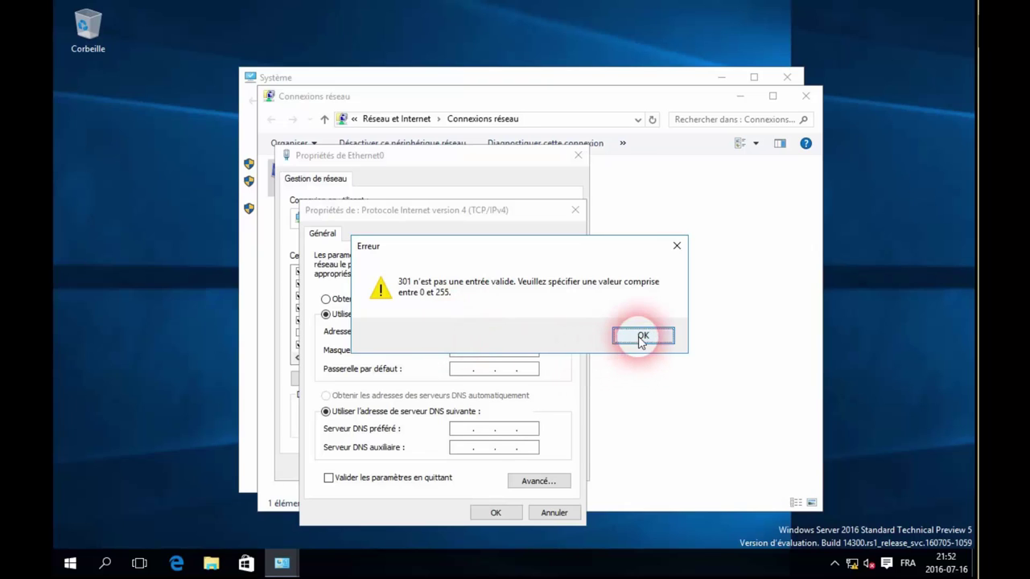
{"action": "left_click", "coordinate": [640, 335]}
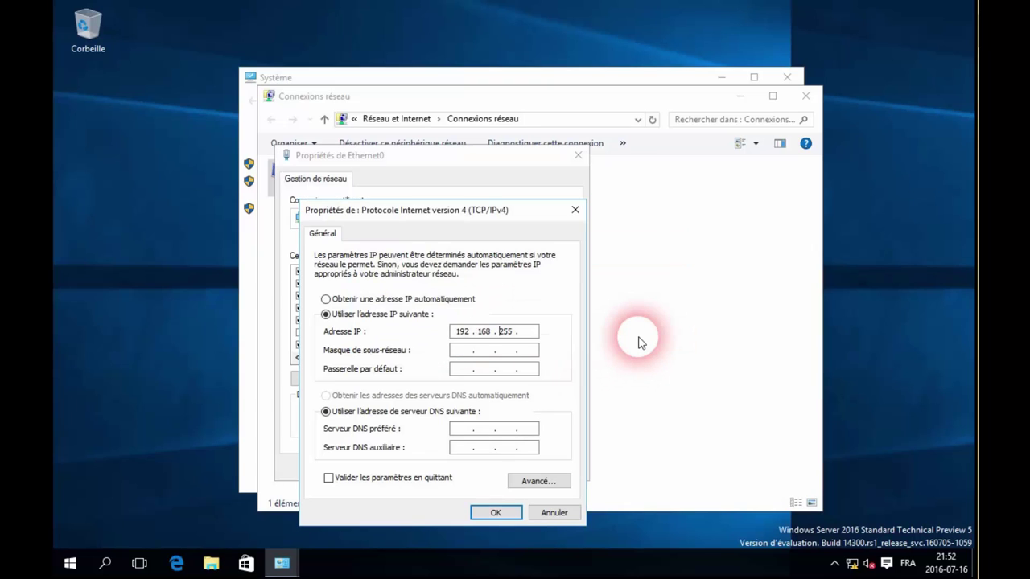
{"action": "key", "text": "Delete"}
{"action": "key", "text": "Delete"}
{"action": "key", "text": "Delete"}
{"action": "type", "text": "30 . 10"}
Step: Apply the subnet mask 255.255.255.0 and set the default gateway to 192.168.30.1
{"action": "key", "text": "Tab"}
{"action": "key", "text": "Tab"}
{"action": "type", "text": "192 . "}
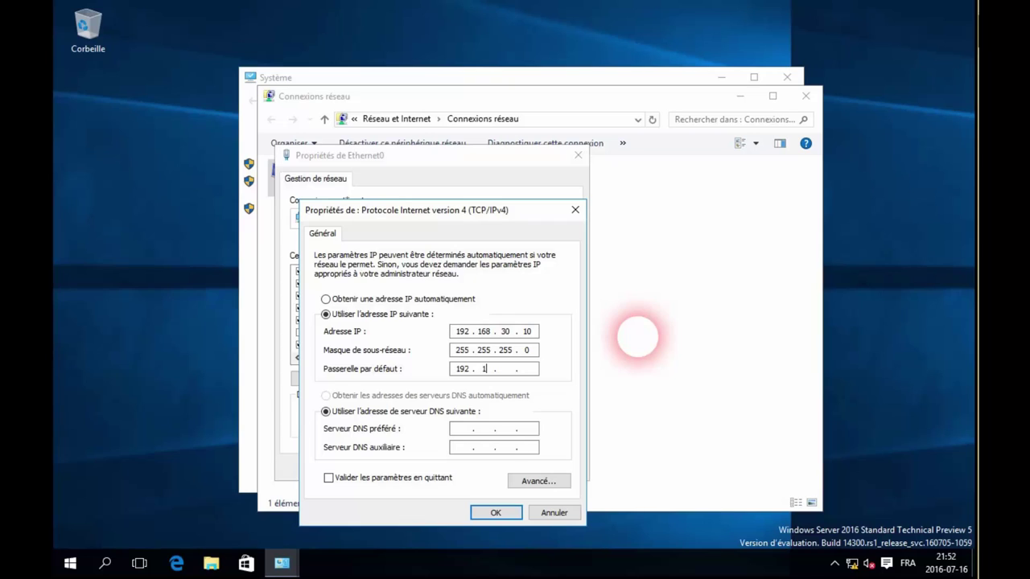
{"action": "type", "text": "168 . 30 . 1"}
{"action": "key", "text": "Tab"}
{"action": "key", "text": "Tab"}
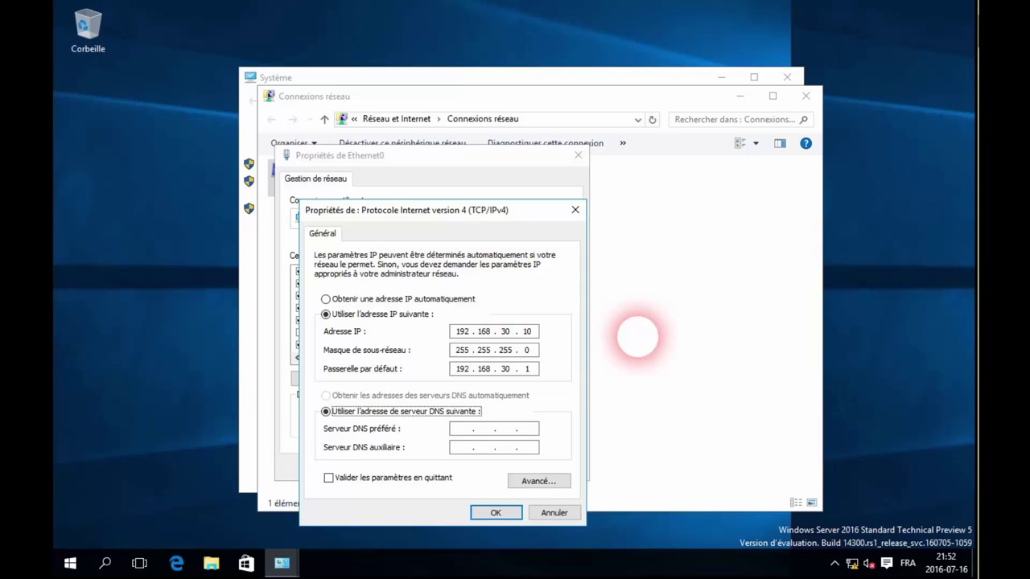
Step: Set the preferred DNS server to 192.168.30.10, save the adapter settings and allow other devices on the network to detect this PC
{"action": "type", "text": "192 . "}
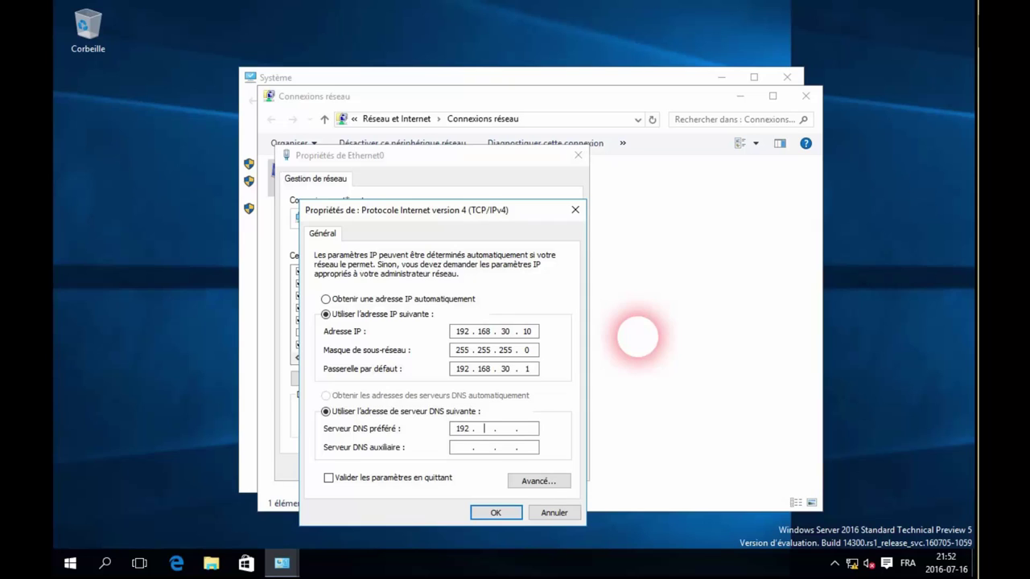
{"action": "type", "text": "168 . 30 . 10"}
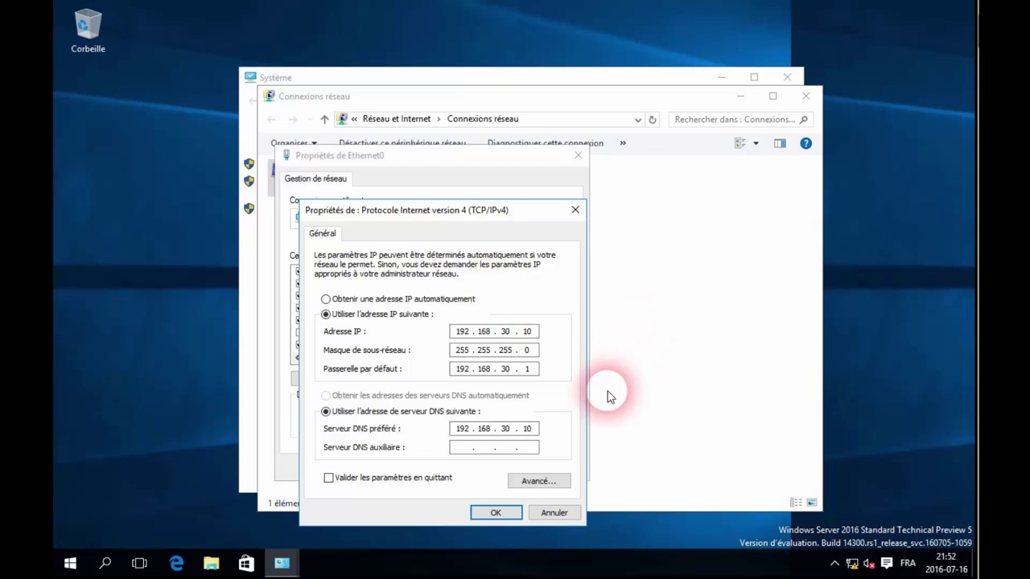
{"action": "left_click", "coordinate": [485, 512]}
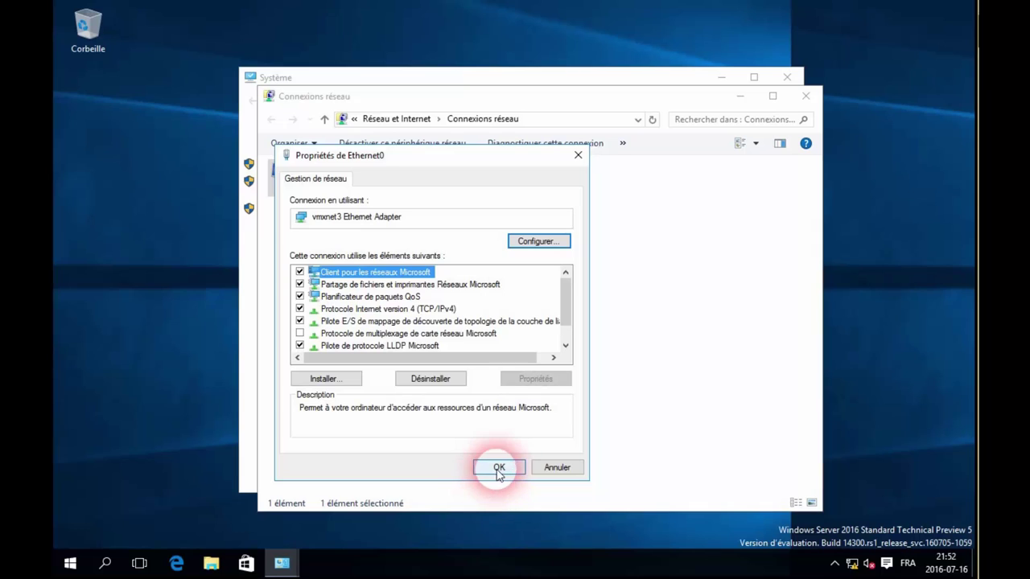
{"action": "left_click", "coordinate": [491, 467]}
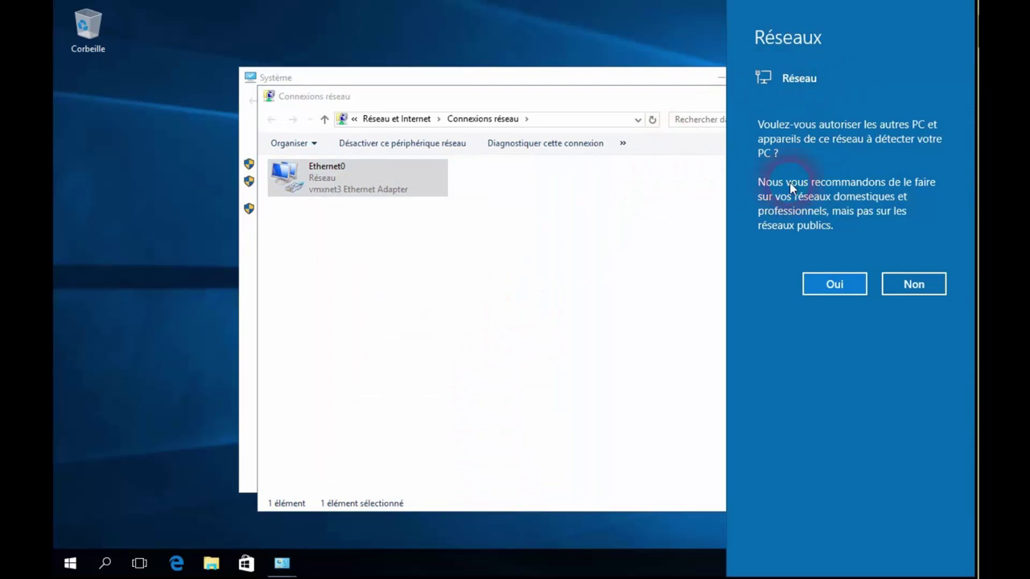
{"action": "left_click", "coordinate": [836, 285]}
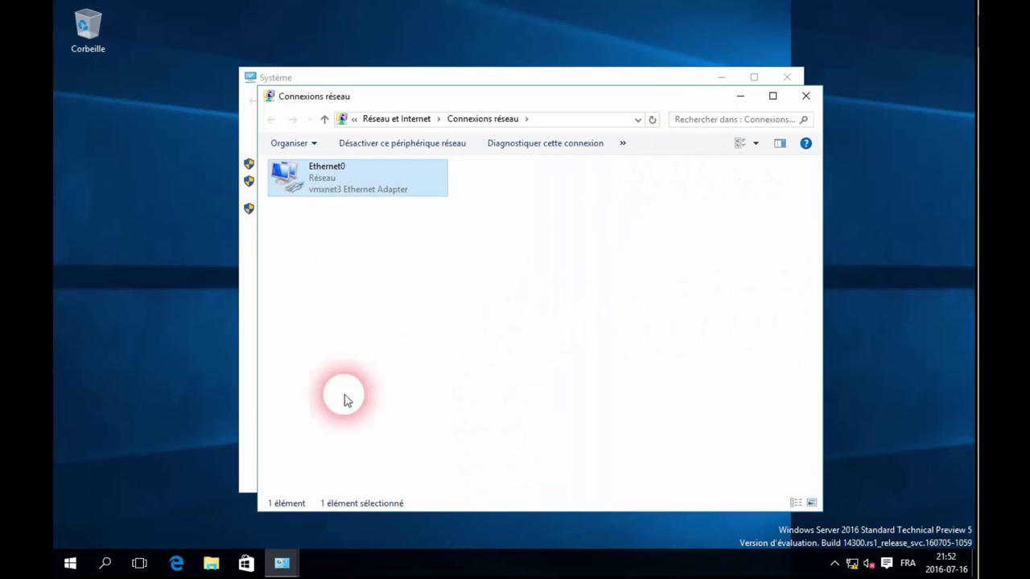
Step: Restart the server with the reason "Autre (non planifié)" and sign in as Administrateur with the account password
{"action": "right_click", "coordinate": [71, 563]}
{"action": "mouse_move", "coordinate": [230, 518]}
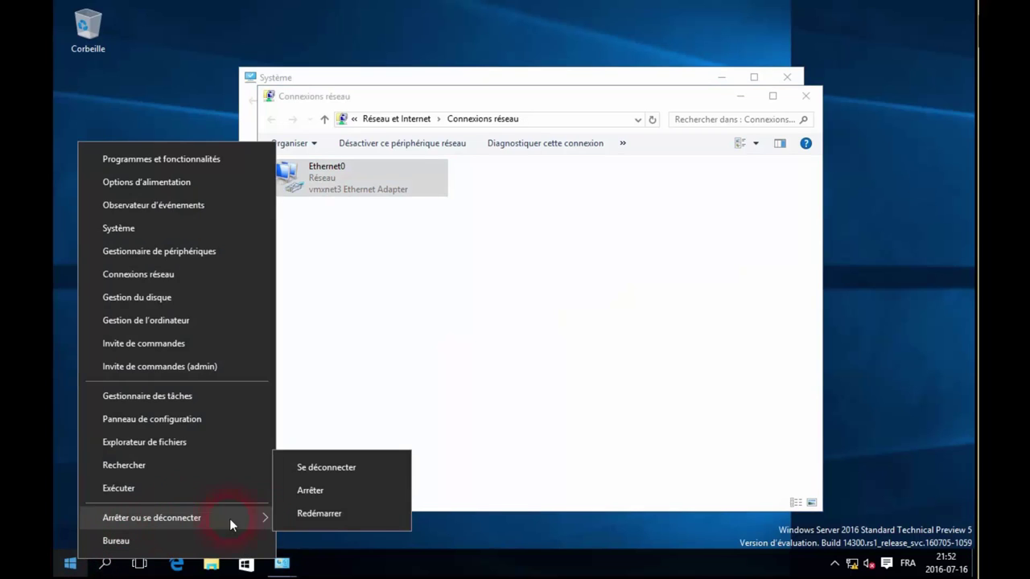
{"action": "left_click", "coordinate": [352, 511]}
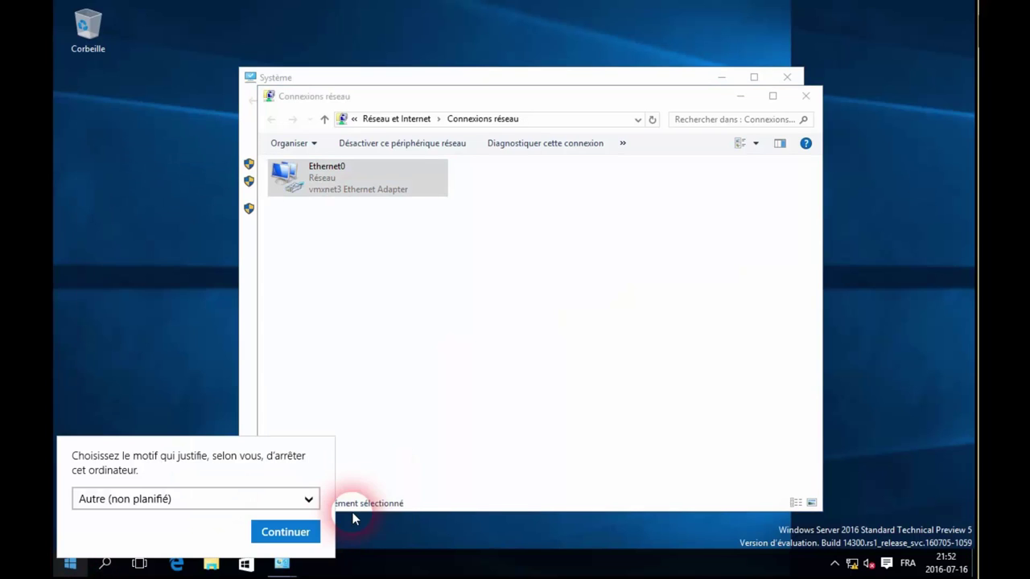
{"action": "left_click", "coordinate": [298, 533]}
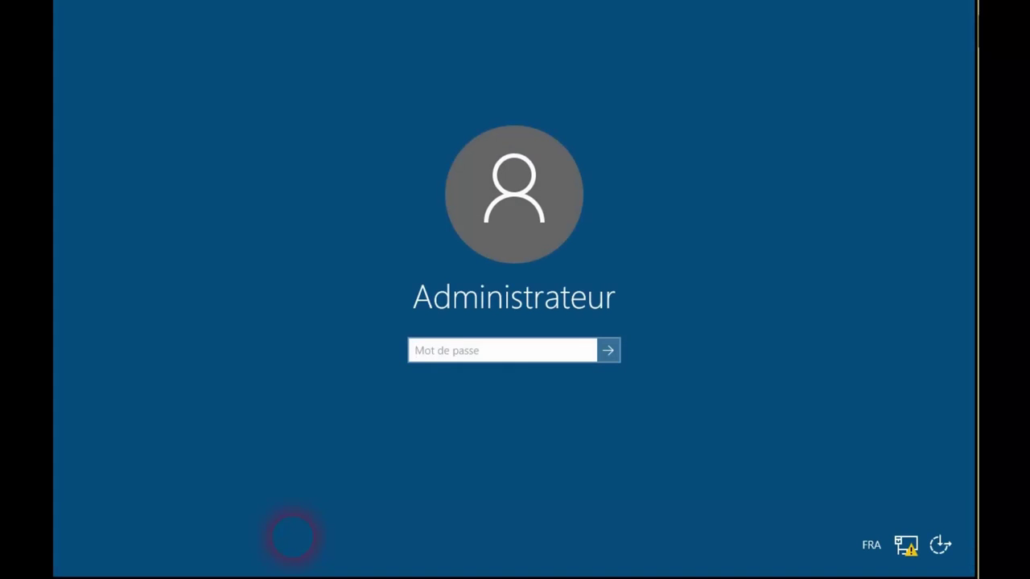
{"action": "type", "text": "***********"}
{"action": "key", "text": "Return"}
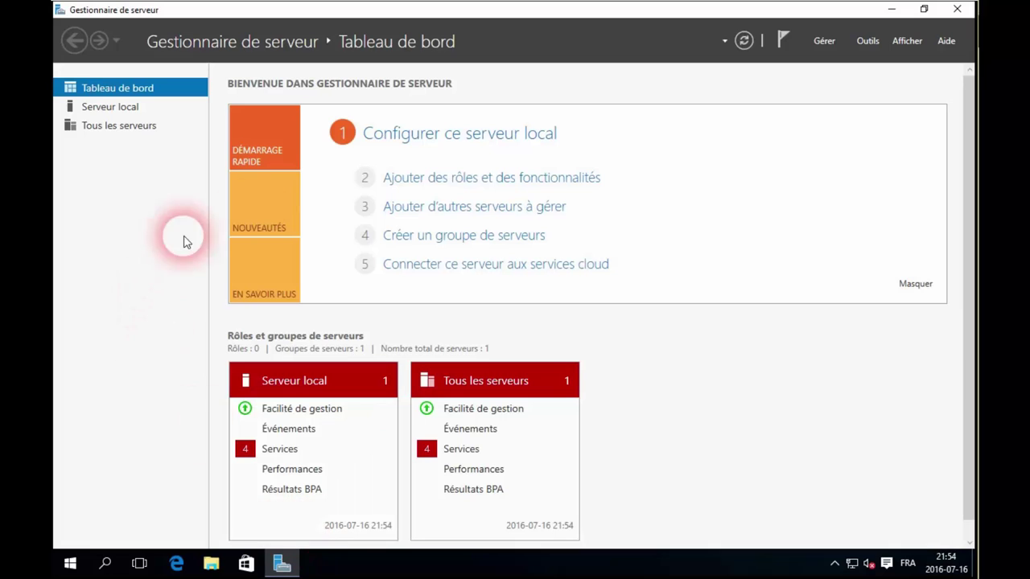
Step: Start the wizard for adding roles and features and proceed to role selection with DC01 as the destination server
{"action": "left_click", "coordinate": [822, 41]}
{"action": "left_click", "coordinate": [829, 63]}
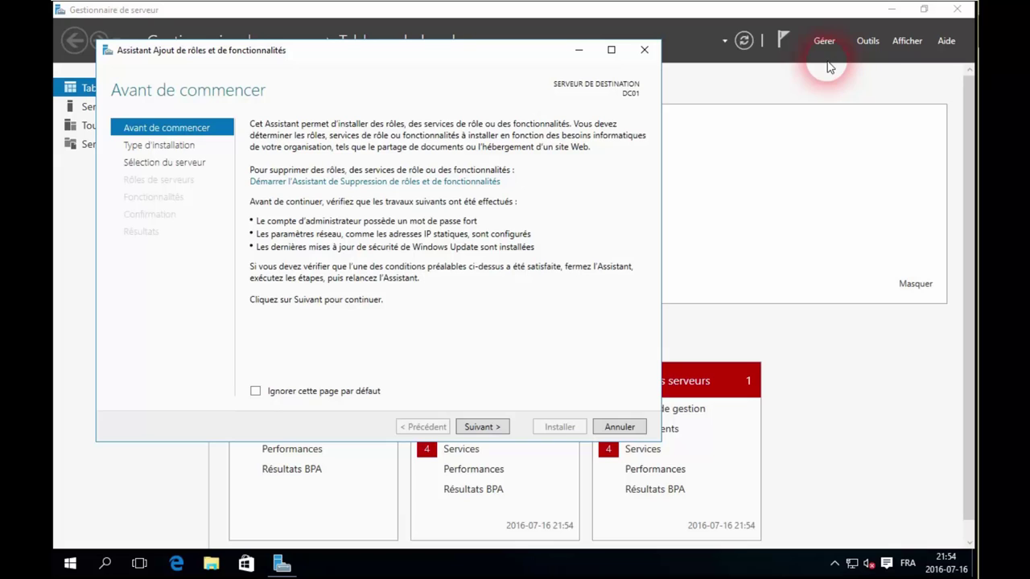
{"action": "left_click", "coordinate": [482, 426]}
{"action": "left_click", "coordinate": [482, 427]}
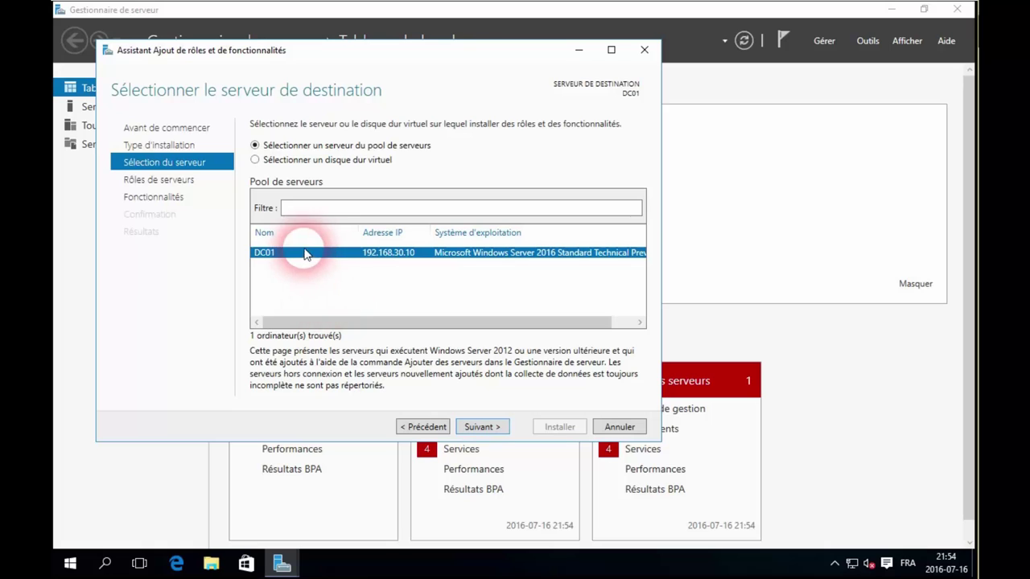
{"action": "left_click", "coordinate": [486, 427]}
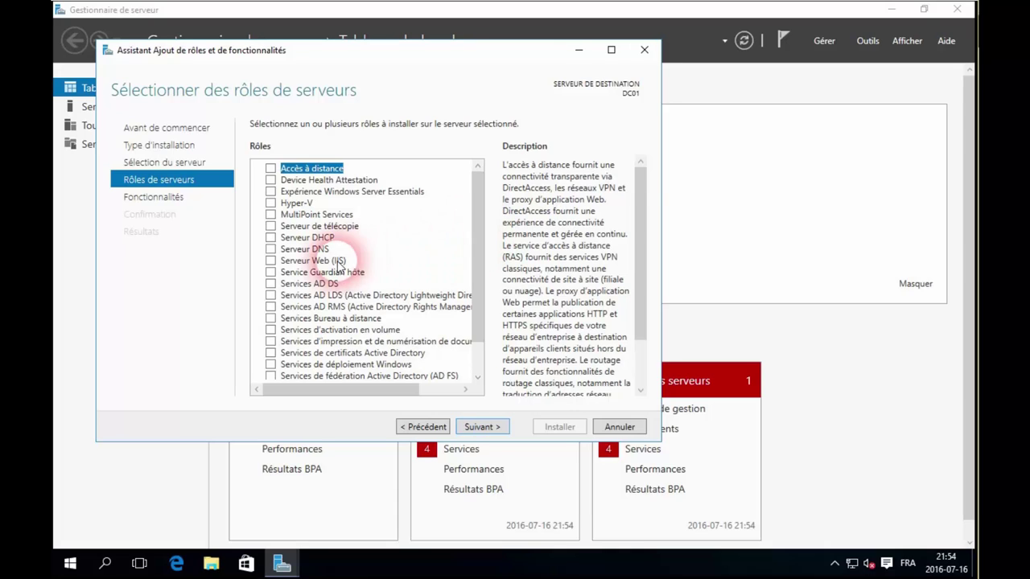
Step: Select the Services AD DS and Serveur DNS roles with their required features and continue without choosing additional features
{"action": "left_click", "coordinate": [270, 283]}
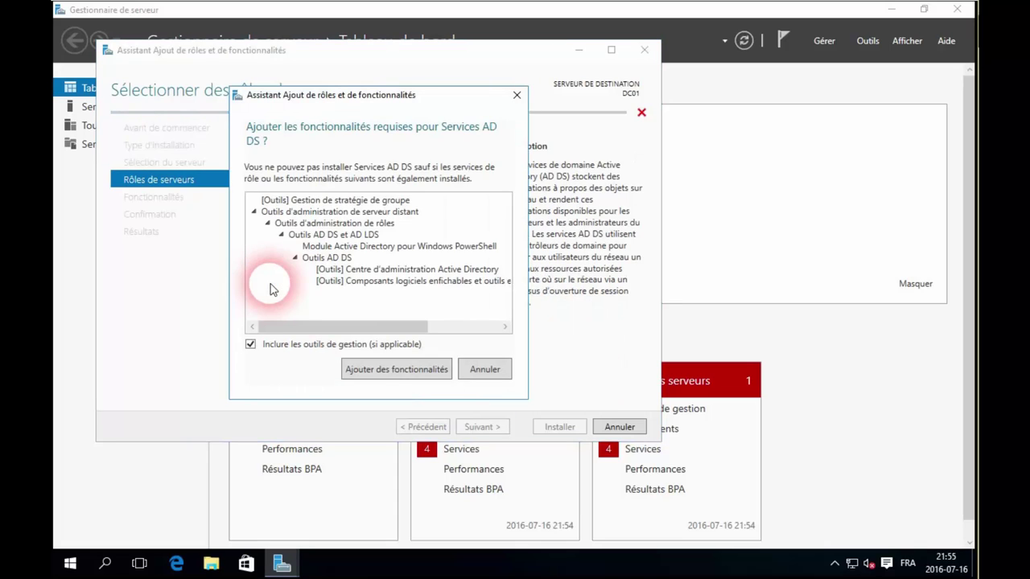
{"action": "left_click", "coordinate": [376, 375]}
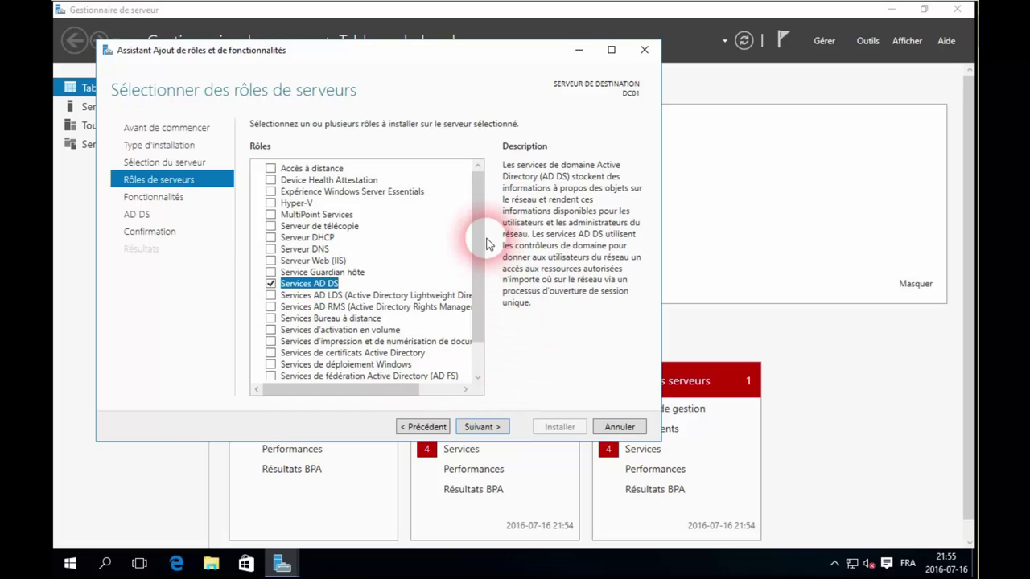
{"action": "left_click_drag", "start_coordinate": [478, 237], "coordinate": [479, 281]}
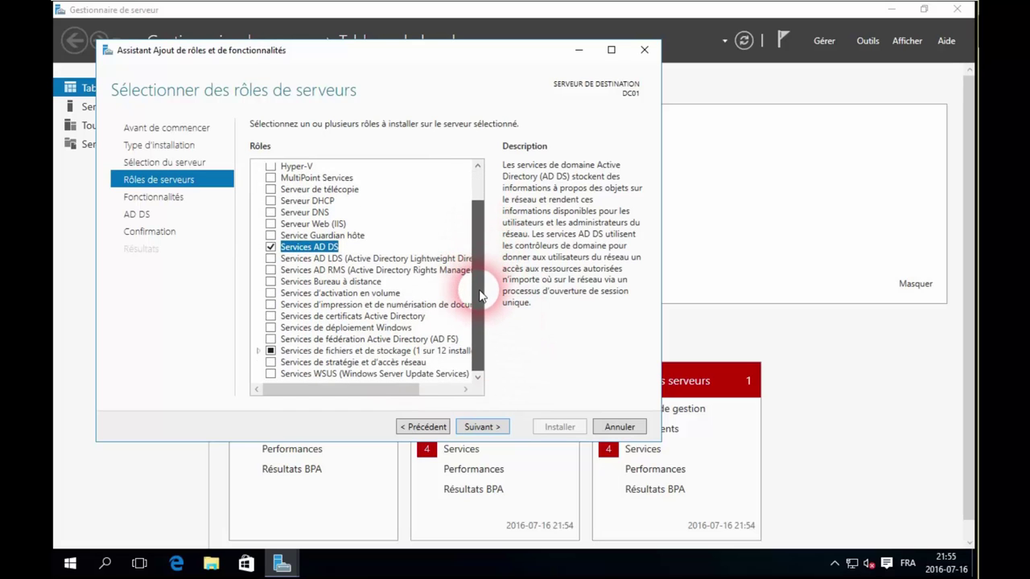
{"action": "left_click", "coordinate": [271, 214]}
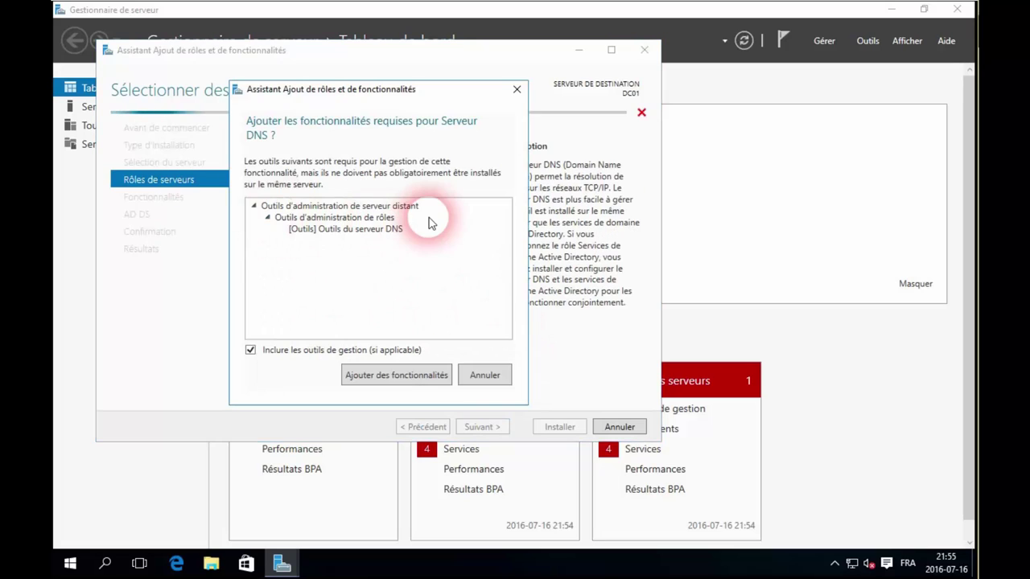
{"action": "left_click", "coordinate": [420, 372]}
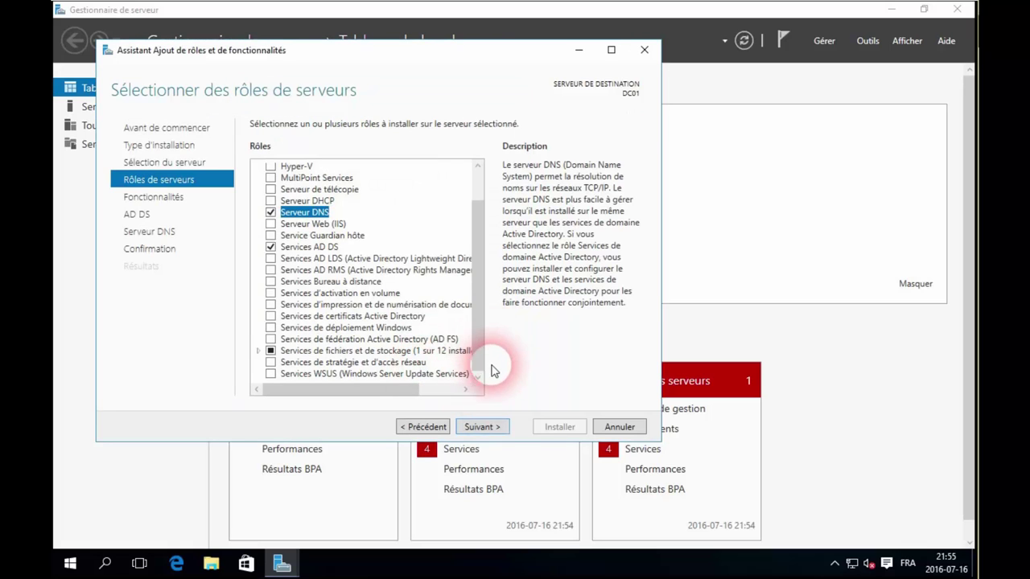
{"action": "left_click", "coordinate": [491, 430]}
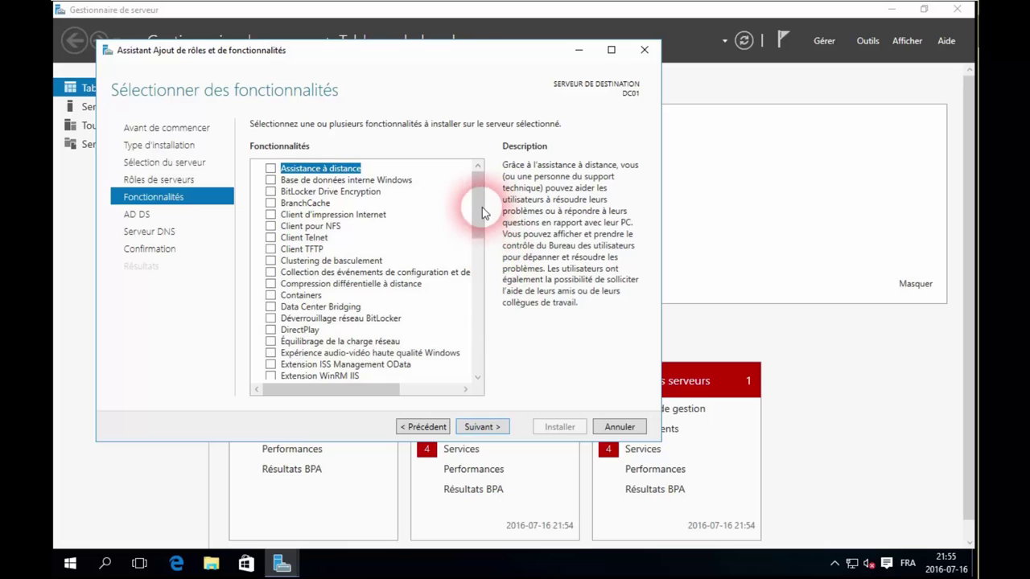
{"action": "left_click_drag", "start_coordinate": [483, 211], "coordinate": [506, 386]}
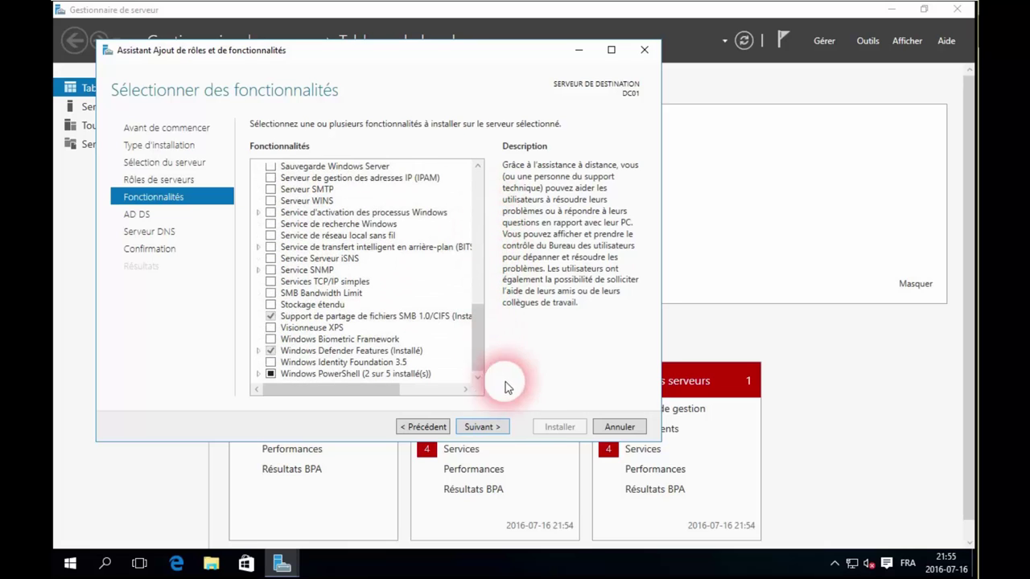
{"action": "left_click", "coordinate": [497, 434]}
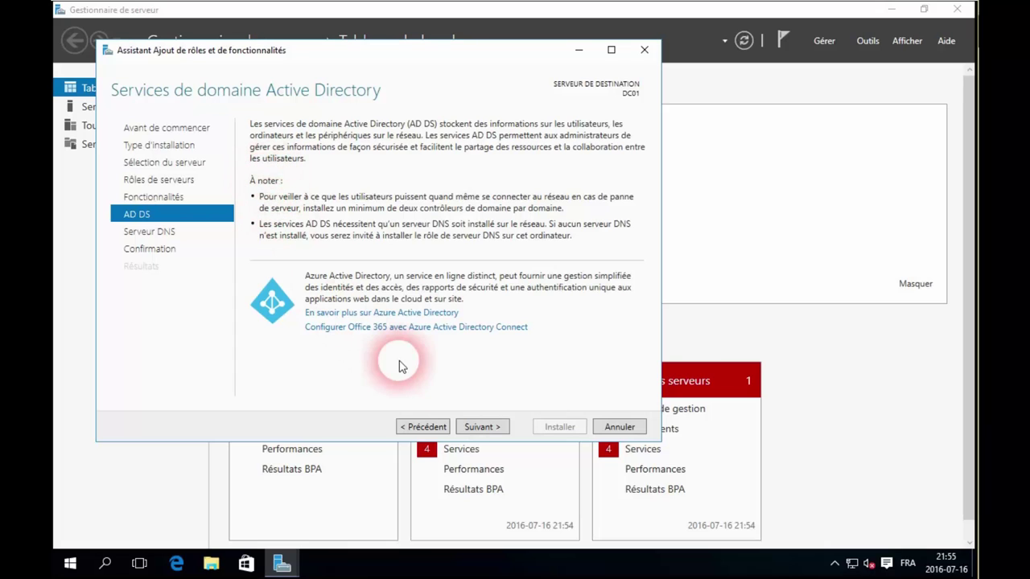
Step: Install the selected AD DS and DNS server roles on DC01 and close the wizard once the installation has completed
{"action": "left_click", "coordinate": [483, 429]}
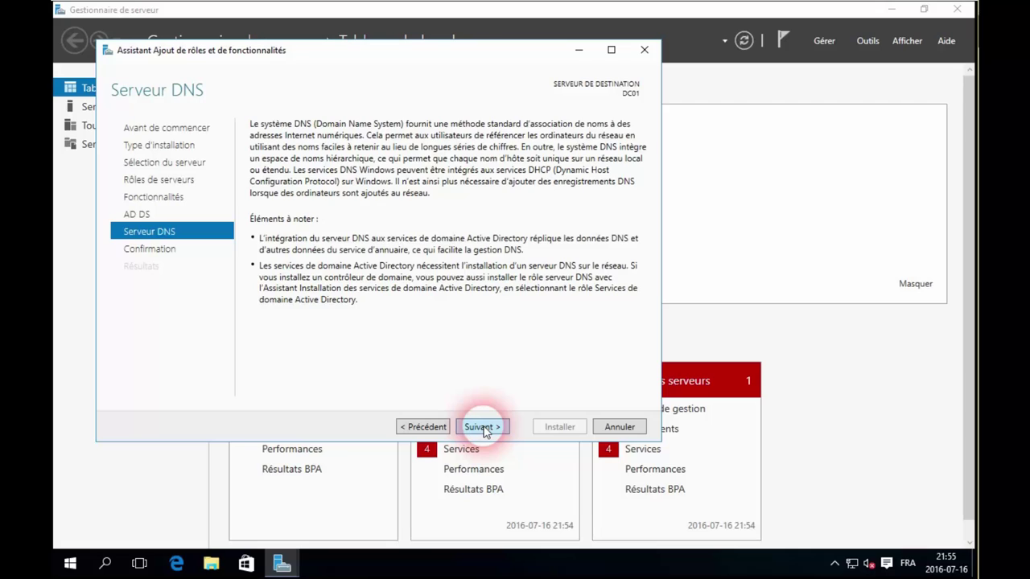
{"action": "left_click", "coordinate": [481, 427]}
{"action": "left_click", "coordinate": [555, 427]}
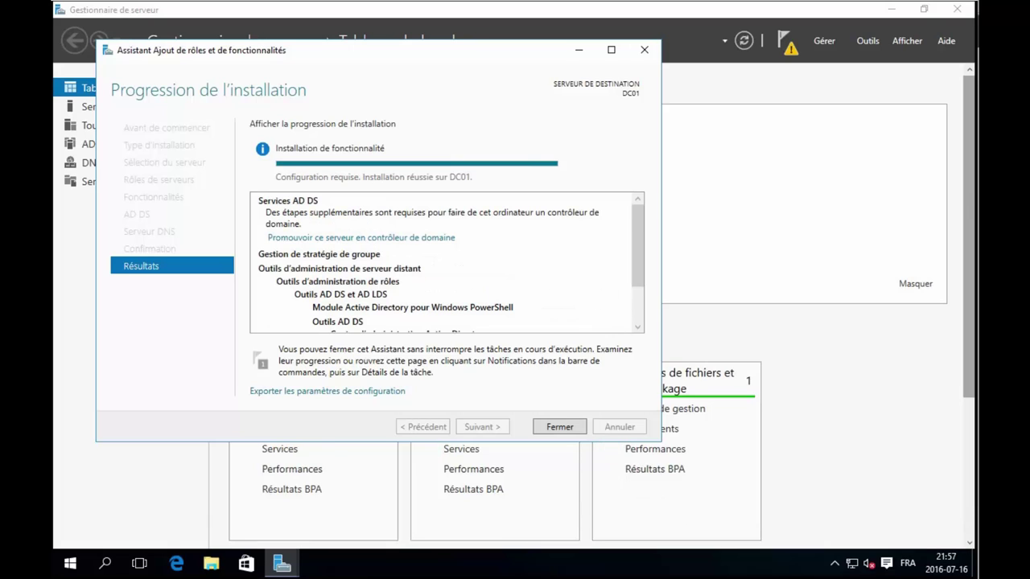
{"action": "left_click", "coordinate": [576, 428]}
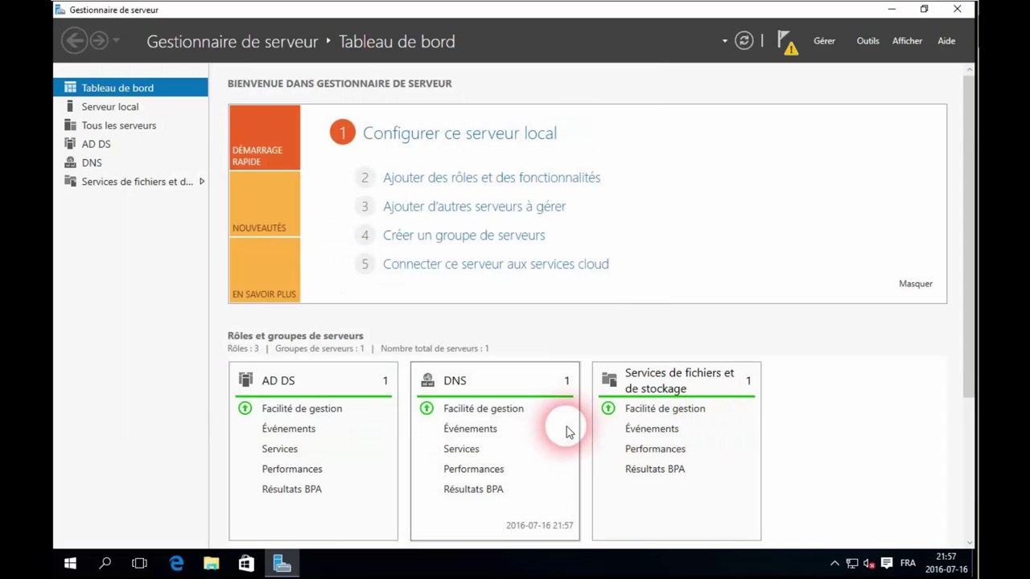
Step: Start promoting the server to a domain controller in a new forest with the root domain name laboratoire.com
{"action": "left_click", "coordinate": [784, 39]}
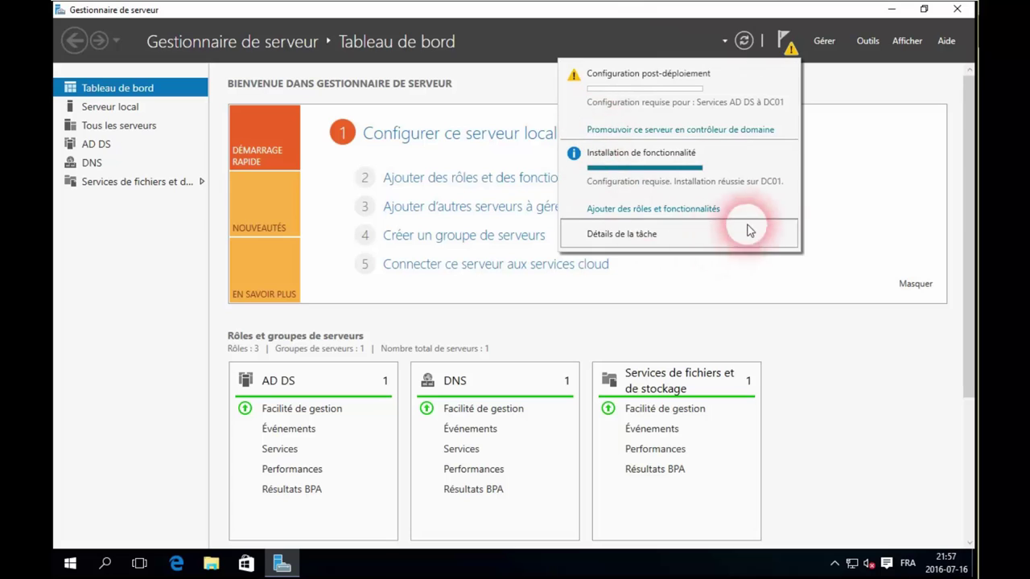
{"action": "left_click", "coordinate": [636, 129]}
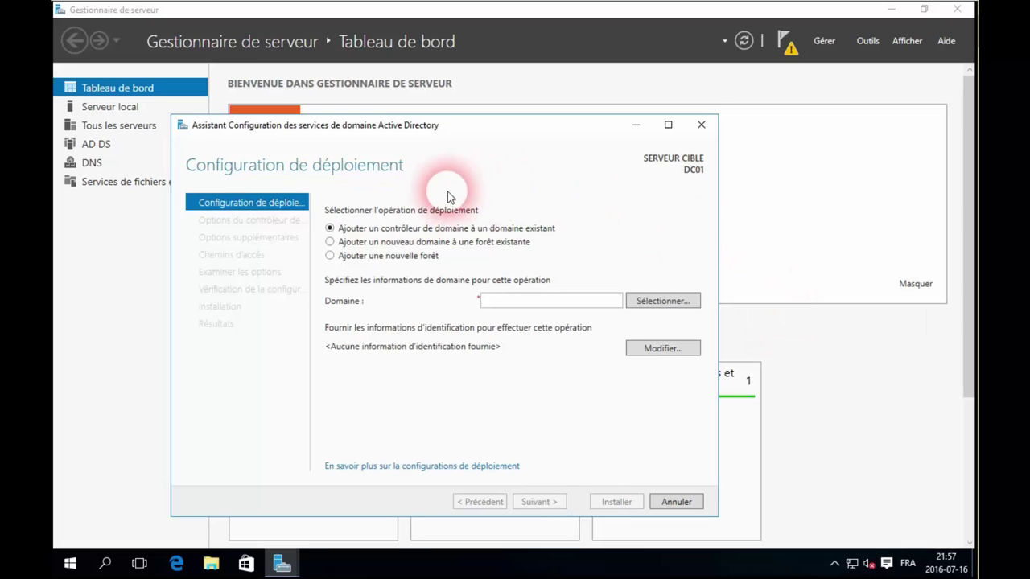
{"action": "left_click", "coordinate": [370, 257]}
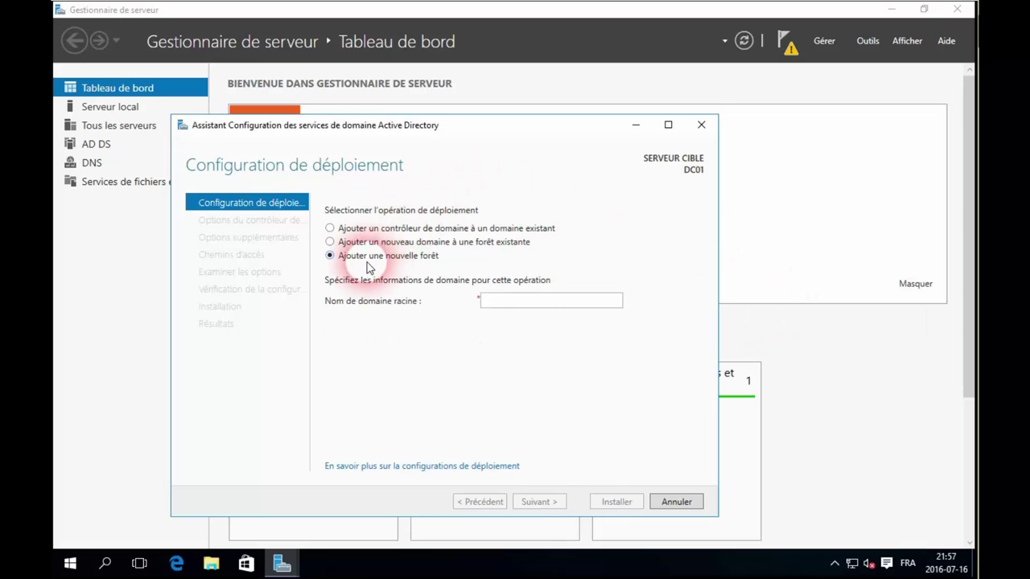
{"action": "left_click", "coordinate": [523, 311]}
{"action": "type", "text": "la"}
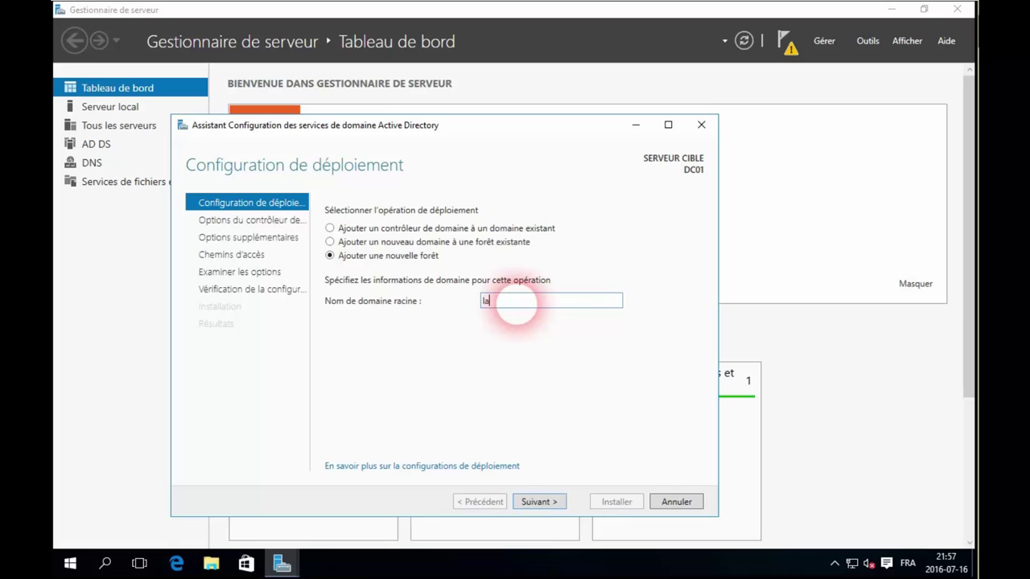
{"action": "type", "text": "boratoire.com"}
{"action": "left_click", "coordinate": [554, 507]}
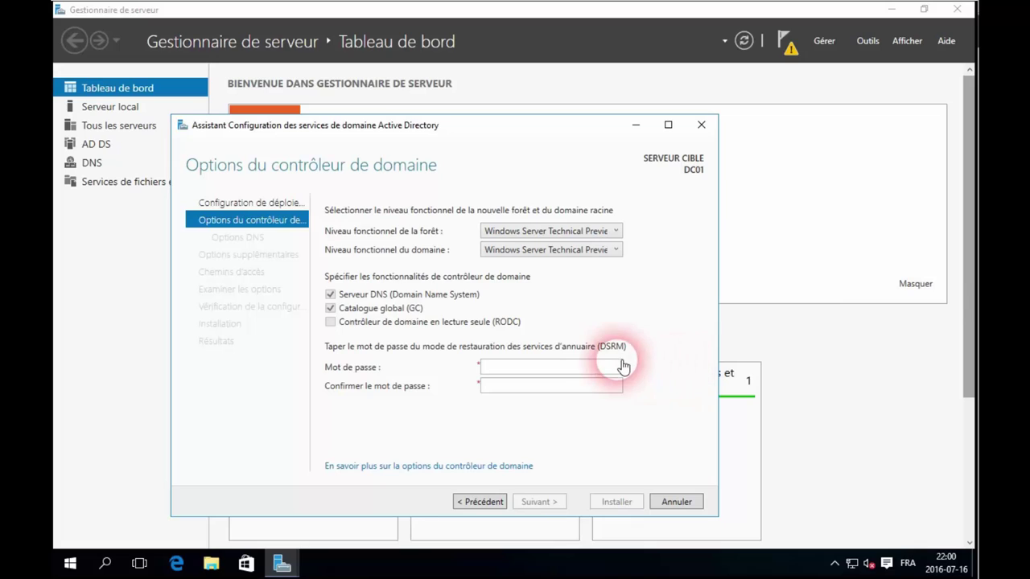
Step: Enter and confirm the directory services restore mode (DSRM) password, keeping the default domain controller options
{"action": "left_click", "coordinate": [593, 369]}
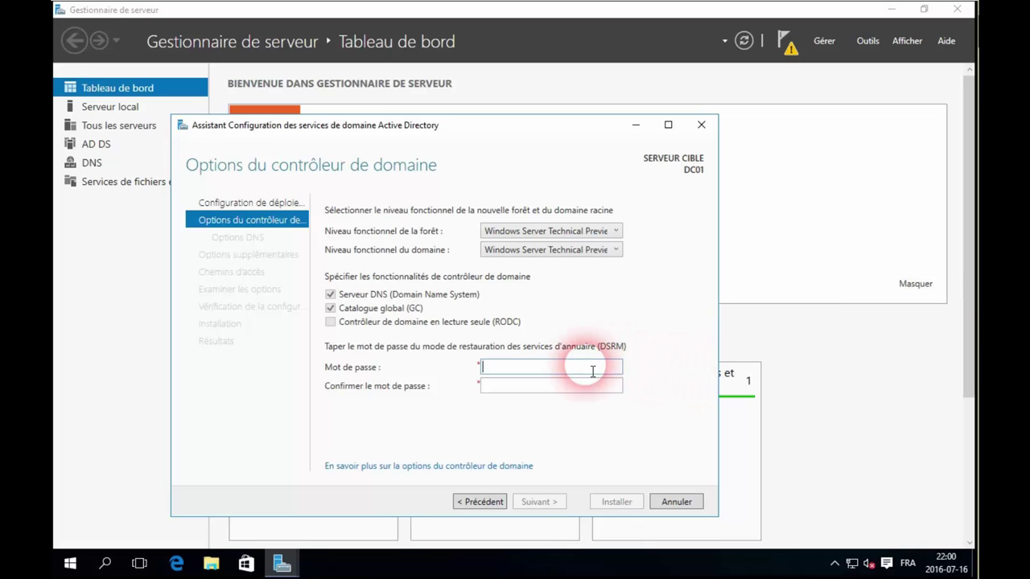
{"action": "type", "text": "•••••••••••"}
{"action": "key", "text": "Tab"}
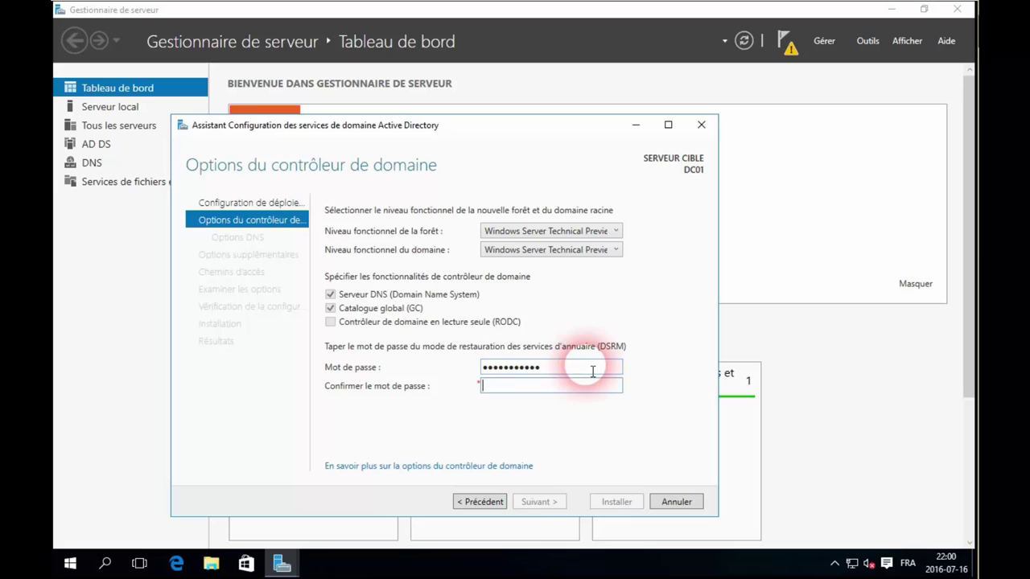
{"action": "type", "text": "•••••••••••"}
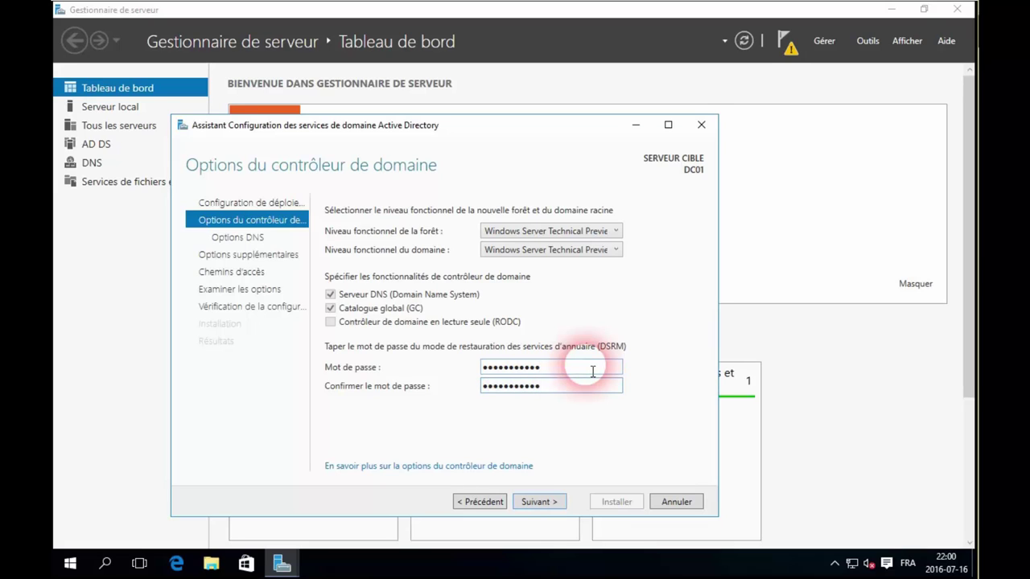
{"action": "left_click", "coordinate": [549, 502]}
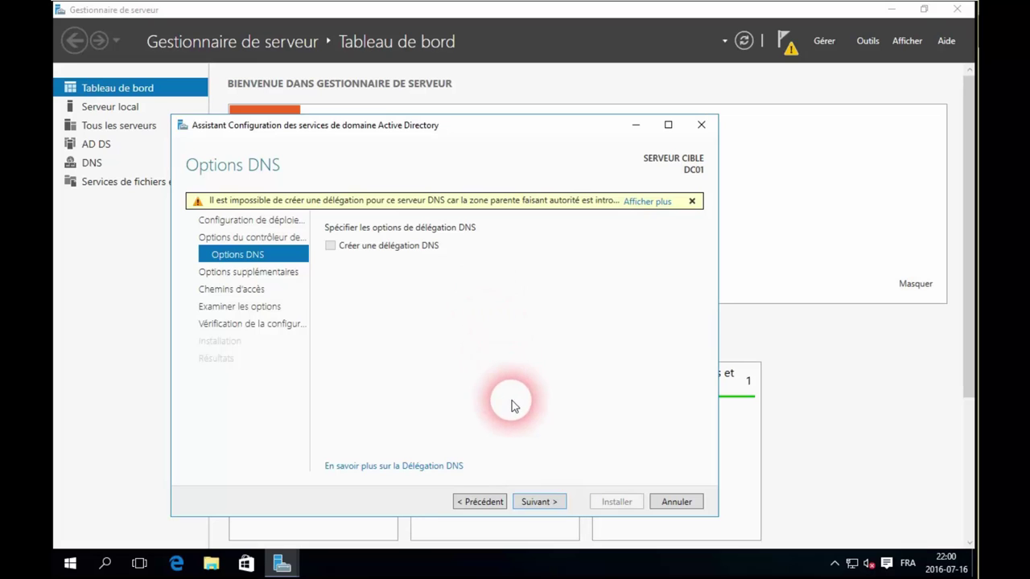
Step: Accept the default DNS options, the NetBIOS name LABORATOIRE and the default folder paths, and proceed to the prerequisites check
{"action": "left_click", "coordinate": [539, 502]}
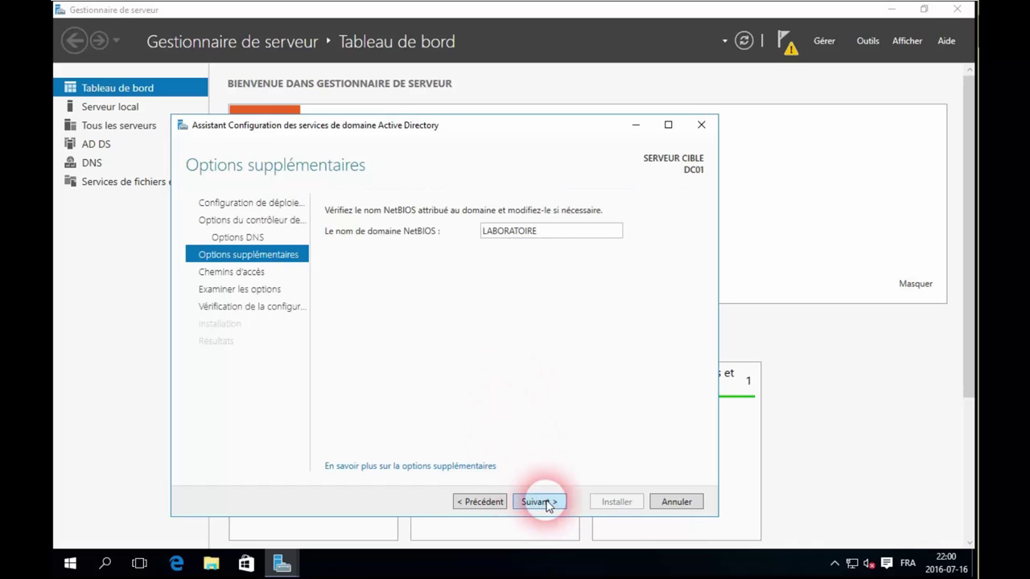
{"action": "left_click", "coordinate": [544, 501]}
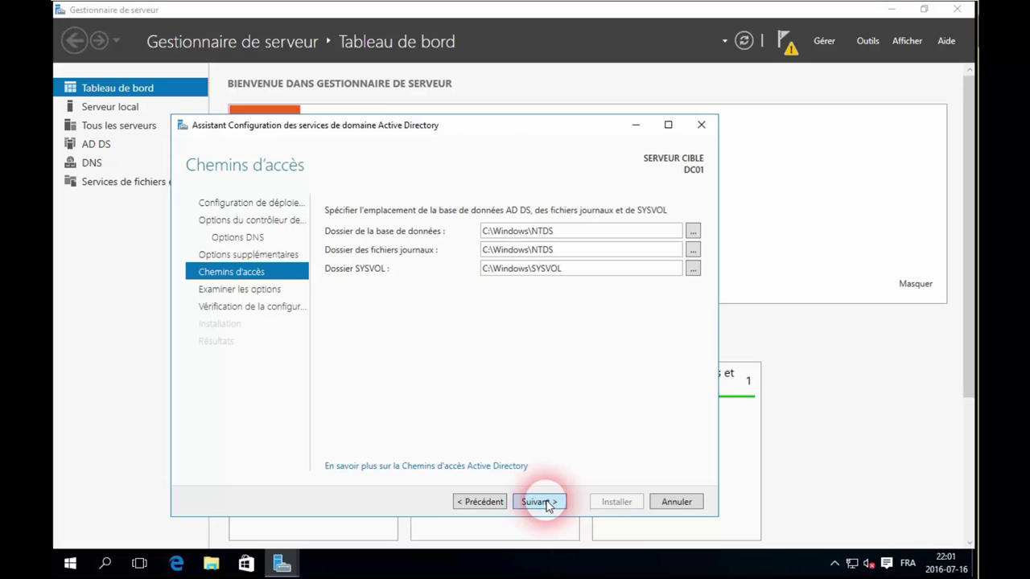
{"action": "left_click", "coordinate": [538, 502]}
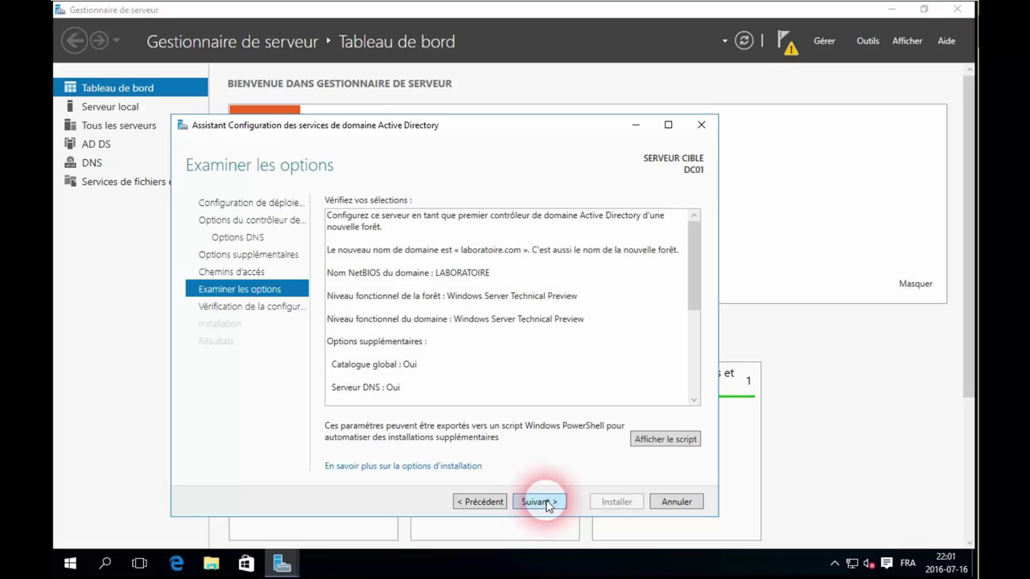
{"action": "left_click", "coordinate": [537, 502]}
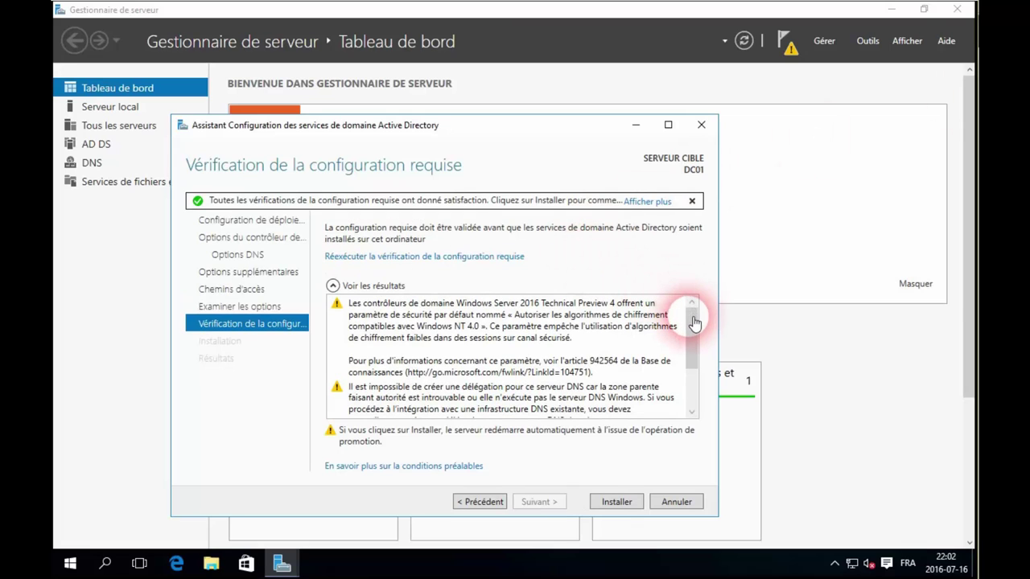
Step: Review the prerequisites check results, install the domain controller configuration and dismiss the sign-out notice
{"action": "left_click_drag", "start_coordinate": [694, 323], "coordinate": [696, 370]}
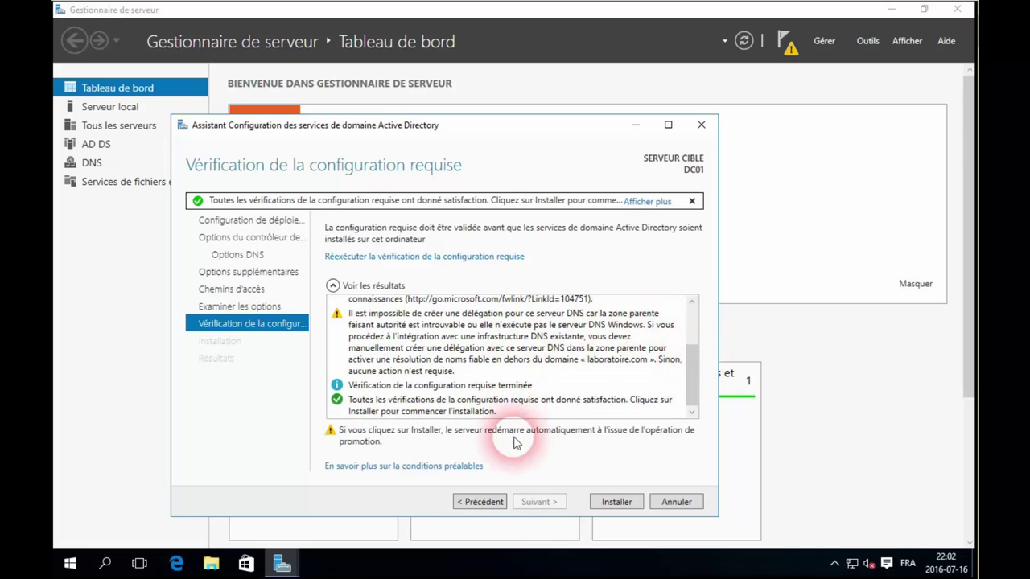
{"action": "left_click", "coordinate": [617, 502]}
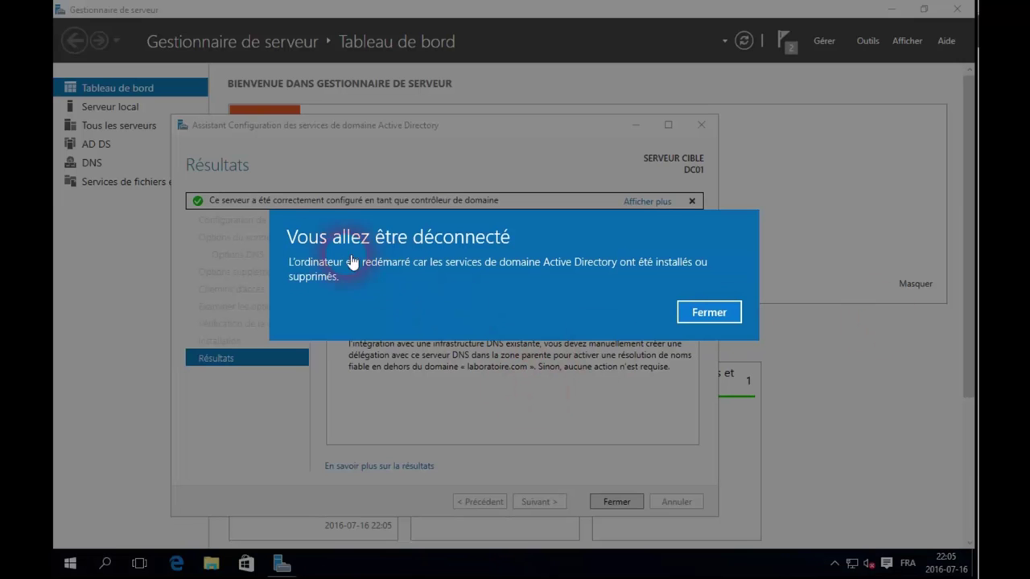
{"action": "left_click", "coordinate": [701, 312]}
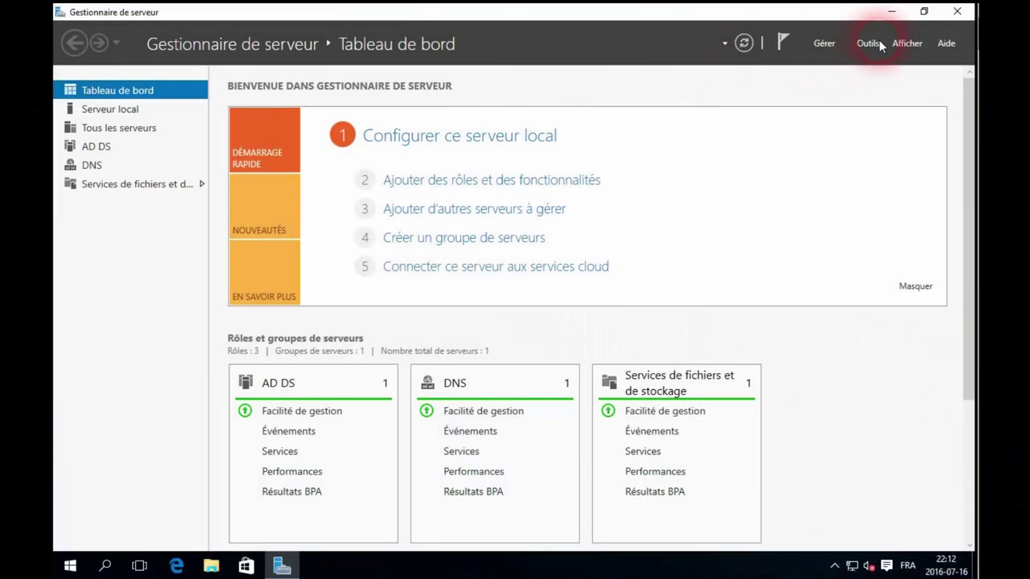
Step: Open Sites et services Active Directory and rename the site Default-First-Site-Name as Quebec
{"action": "left_click", "coordinate": [869, 43]}
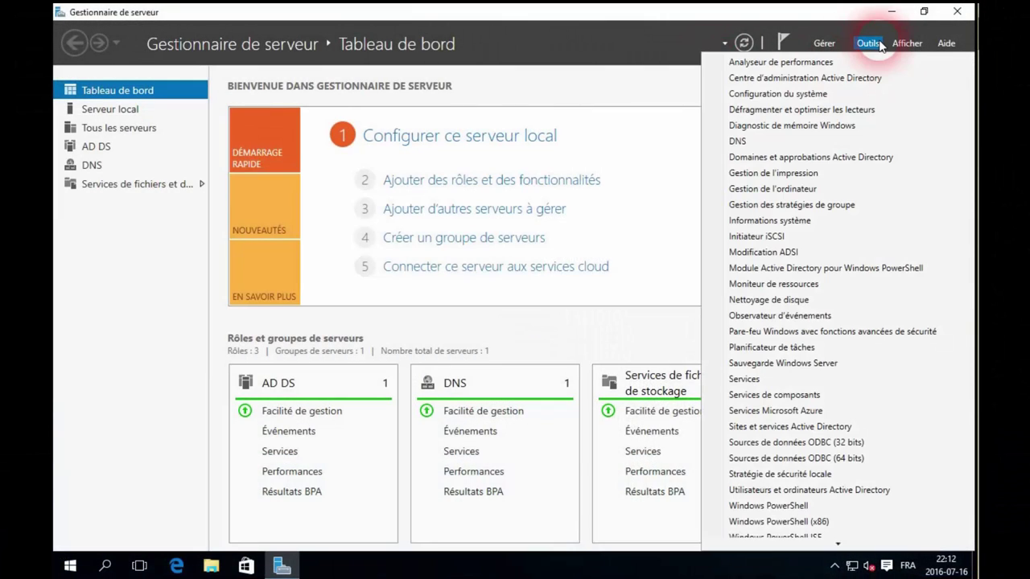
{"action": "left_click", "coordinate": [859, 432]}
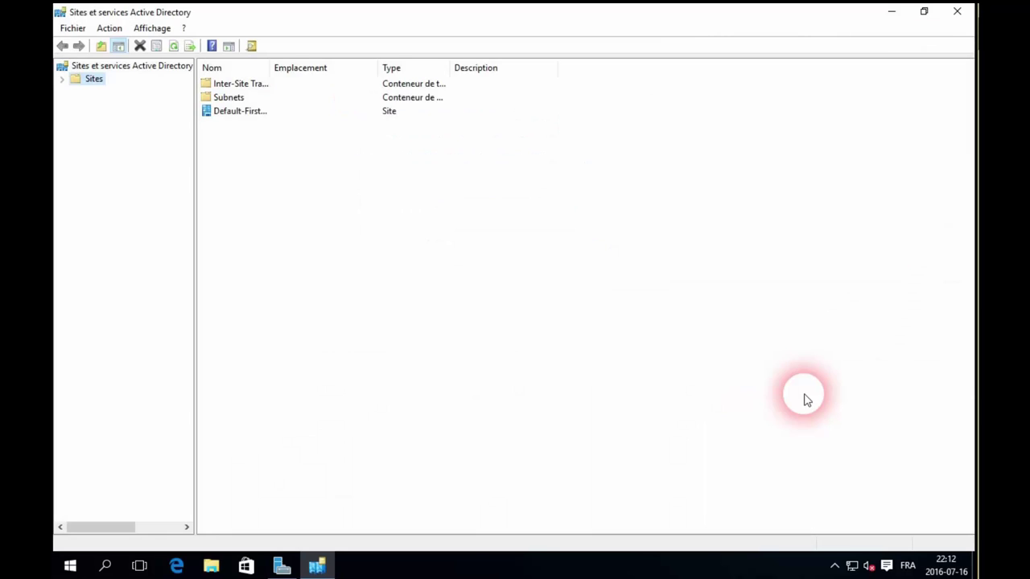
{"action": "left_click", "coordinate": [62, 79]}
{"action": "left_click", "coordinate": [117, 119]}
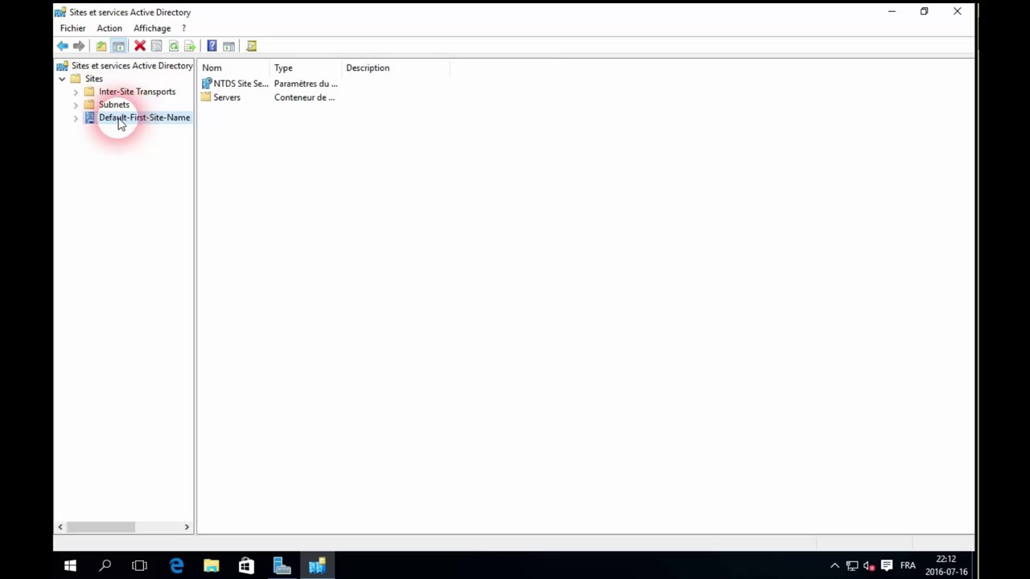
{"action": "left_click", "coordinate": [117, 119]}
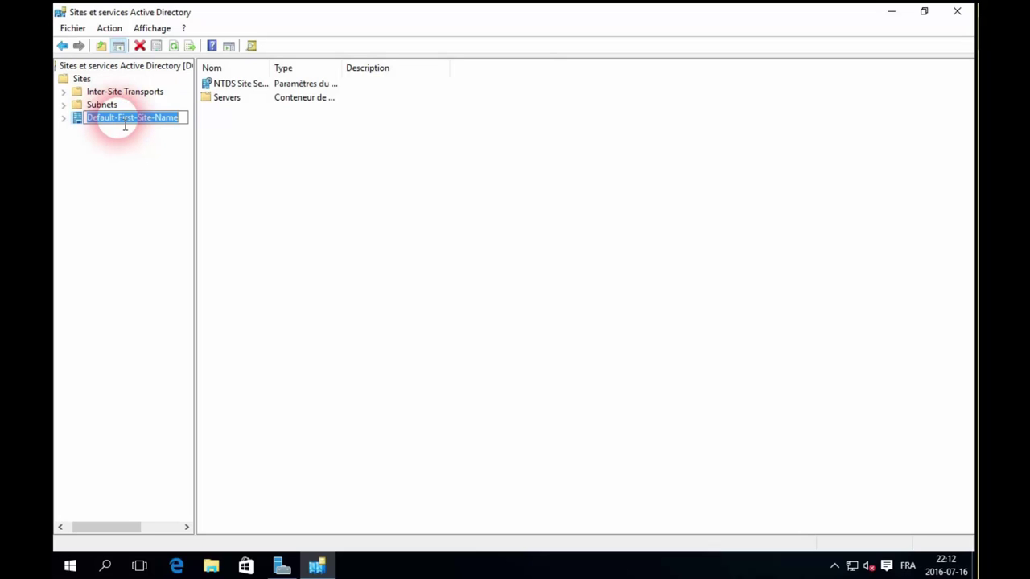
{"action": "type", "text": "Quebec"}
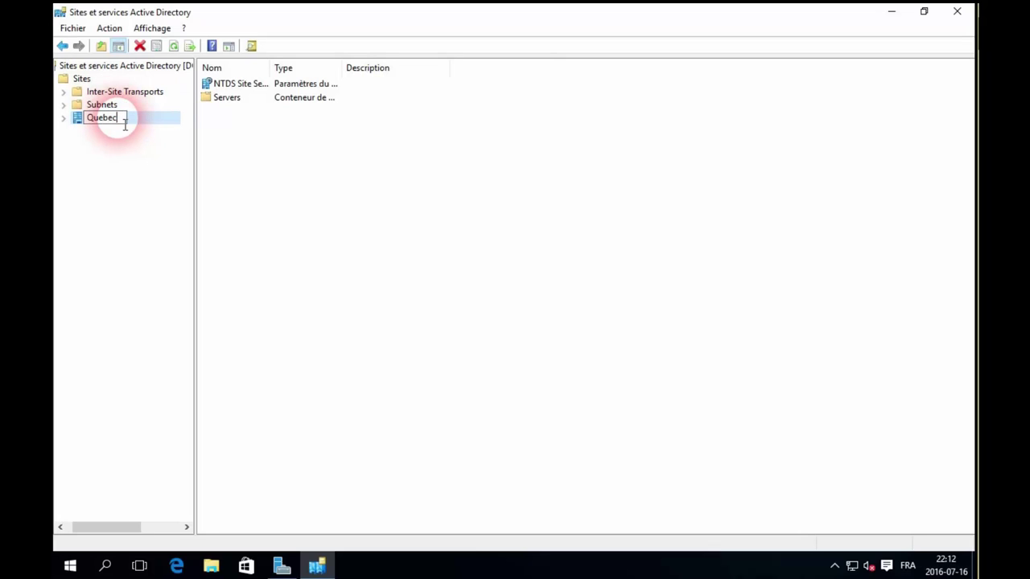
{"action": "key", "text": "Return"}
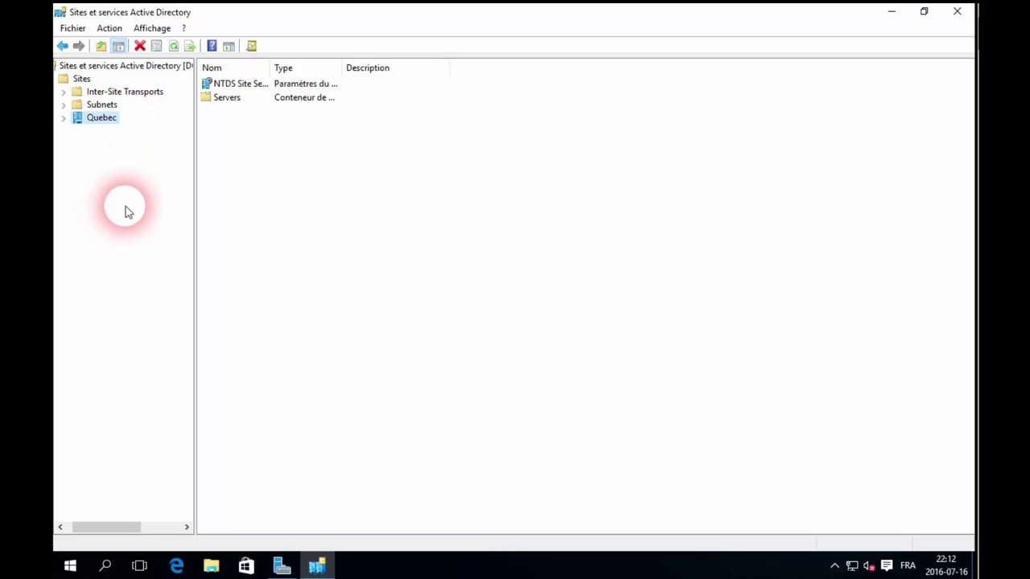
Step: Create a new site named Paris that uses the DEFAULTIPSITELINK site link
{"action": "left_click", "coordinate": [81, 79]}
{"action": "right_click", "coordinate": [81, 79]}
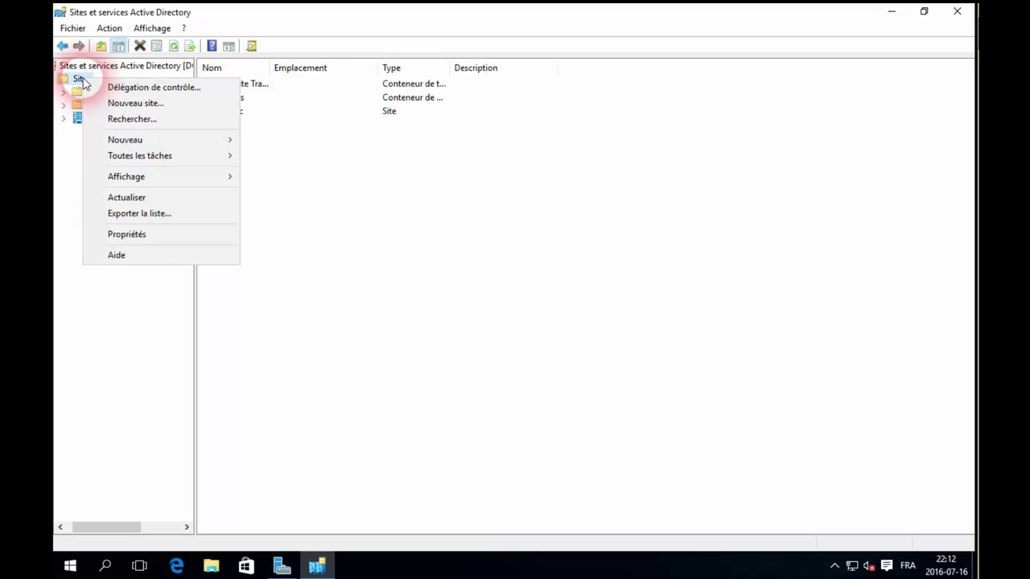
{"action": "left_click", "coordinate": [193, 102]}
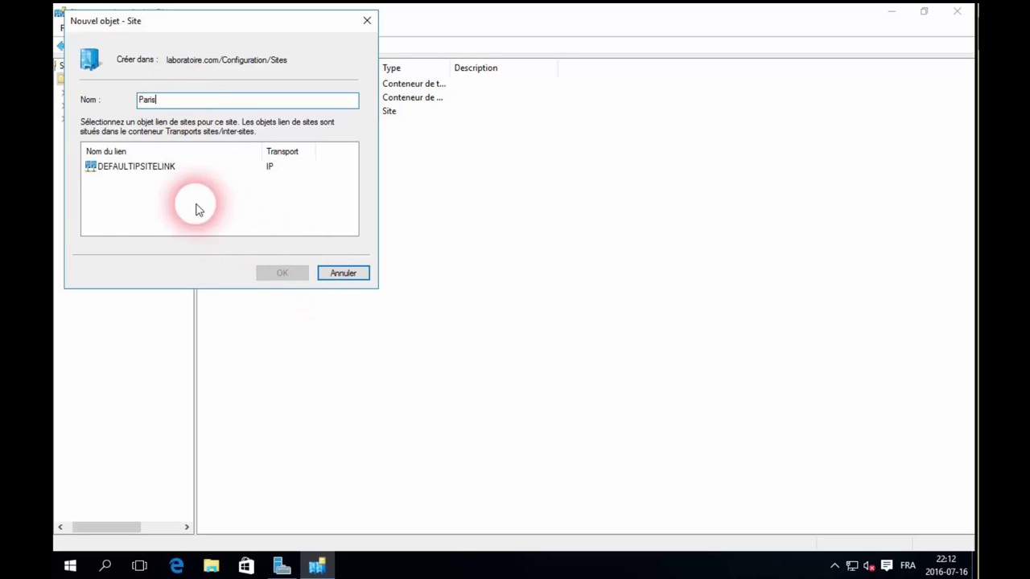
{"action": "left_click", "coordinate": [136, 168]}
{"action": "left_click", "coordinate": [284, 274]}
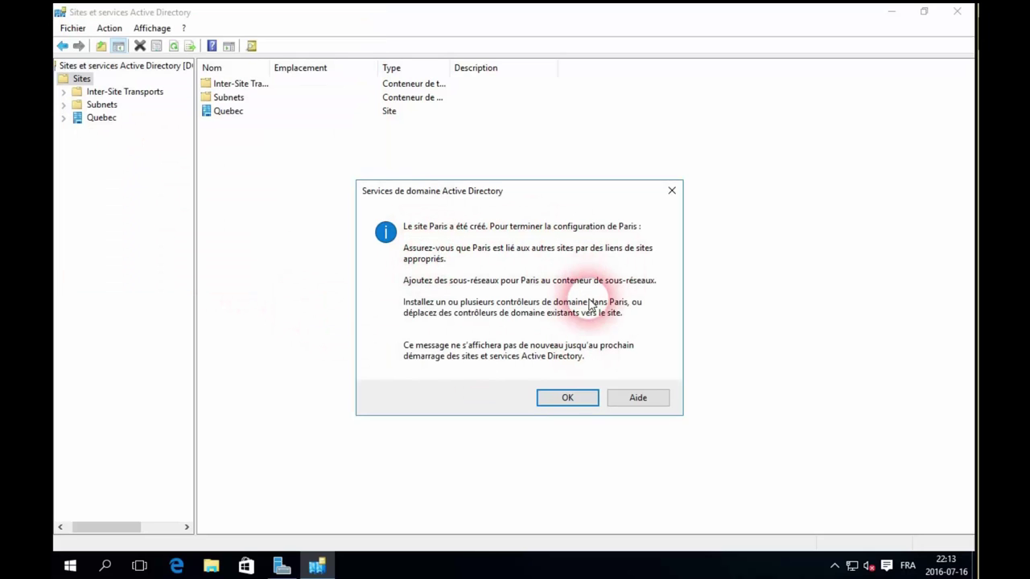
{"action": "left_click", "coordinate": [581, 399]}
Step: Create the subnet 192.168.30.0/24 in the Subnets container and associate it with the Quebec site
{"action": "left_click", "coordinate": [102, 105]}
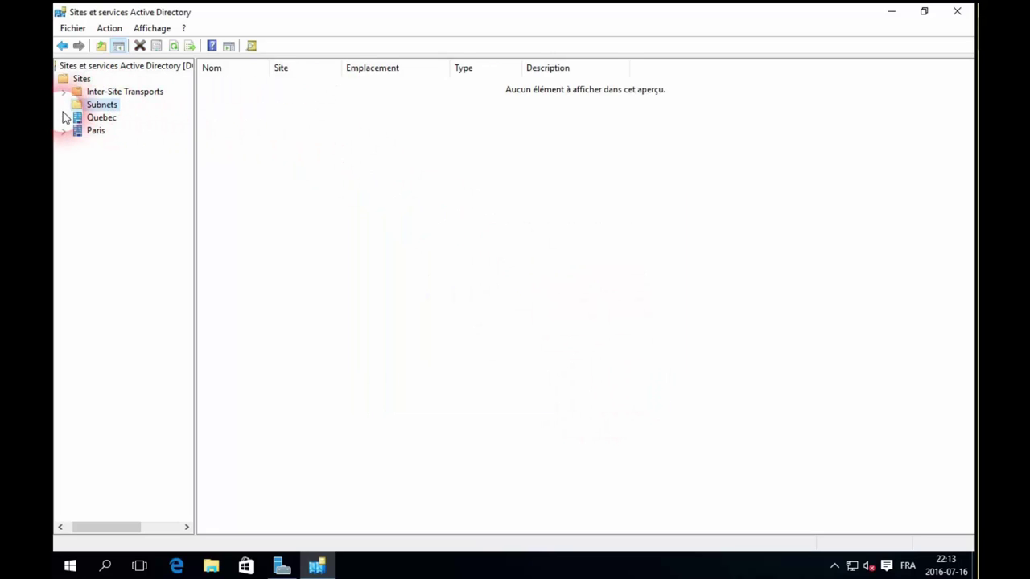
{"action": "right_click", "coordinate": [93, 105]}
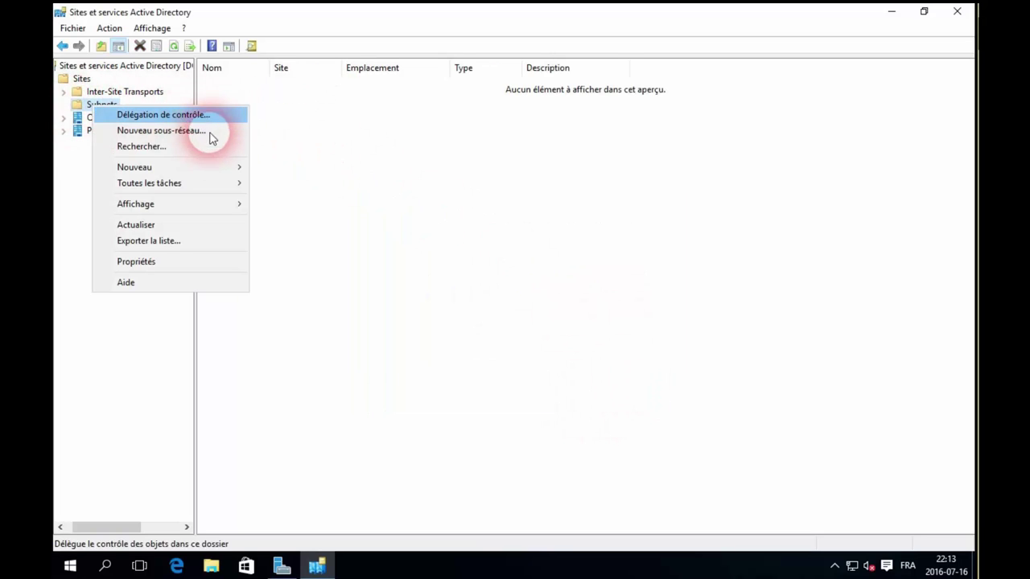
{"action": "left_click", "coordinate": [201, 133]}
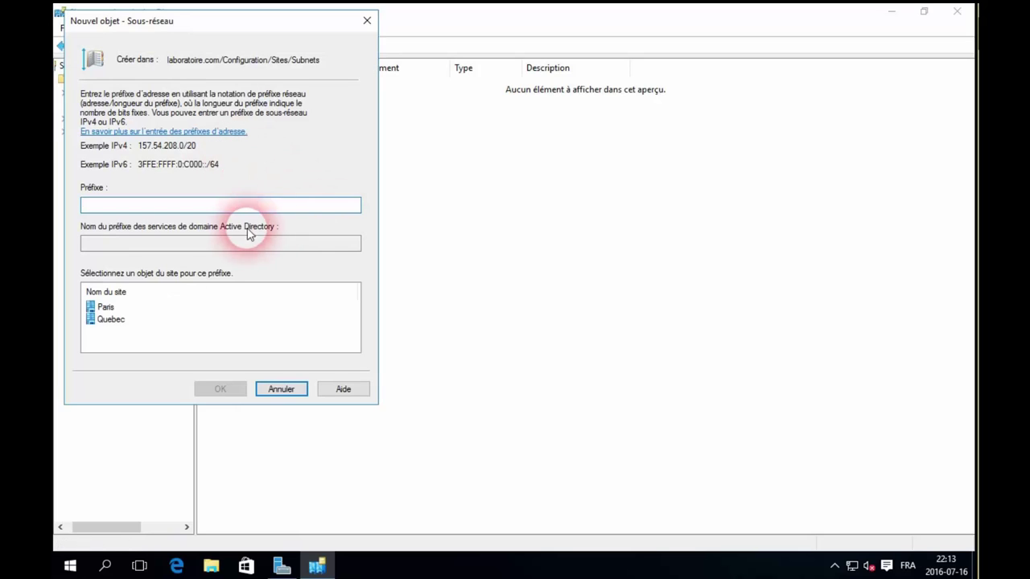
{"action": "left_click", "coordinate": [110, 319]}
{"action": "left_click", "coordinate": [101, 206]}
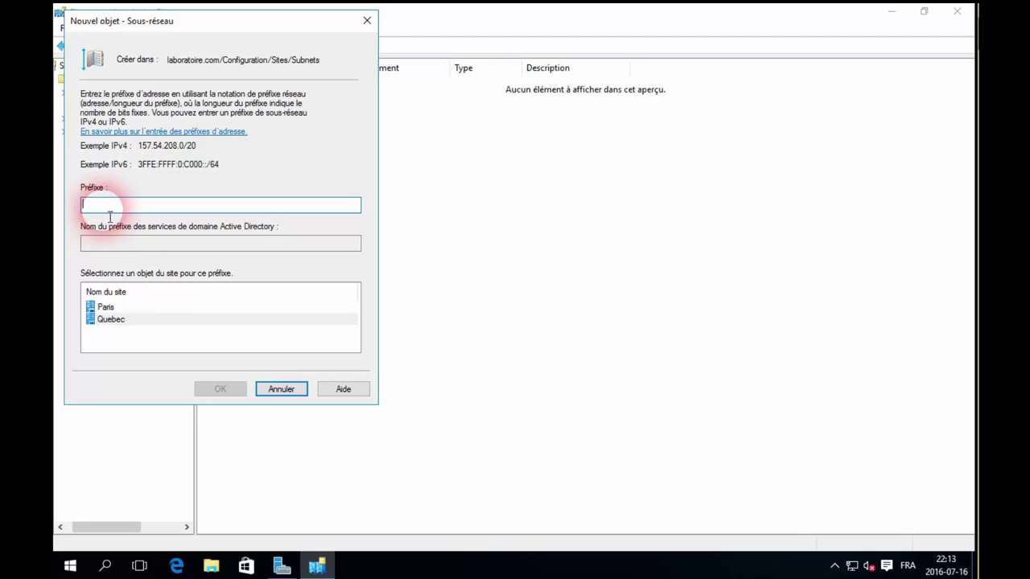
{"action": "left_click", "coordinate": [102, 321]}
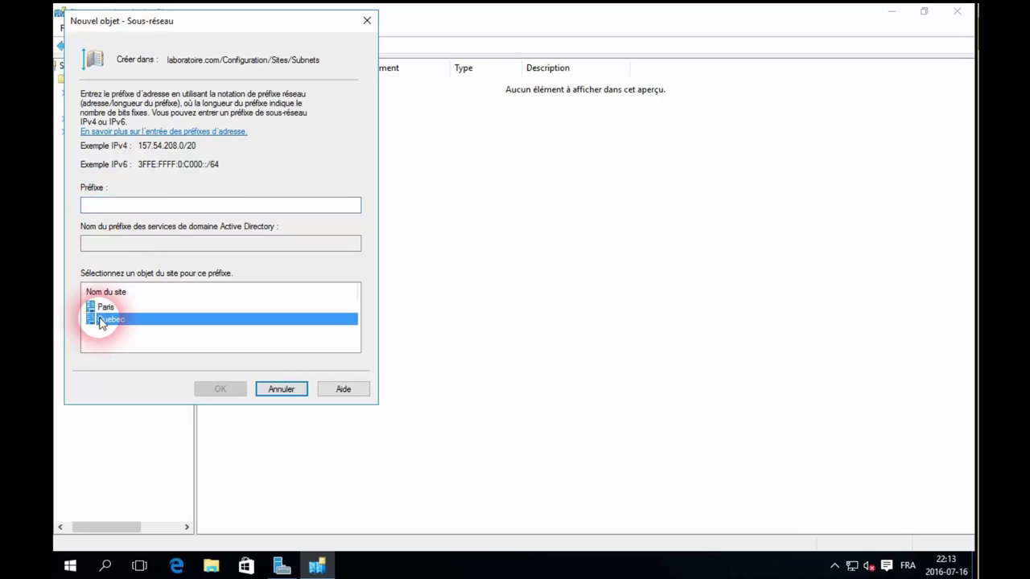
{"action": "left_click", "coordinate": [120, 208]}
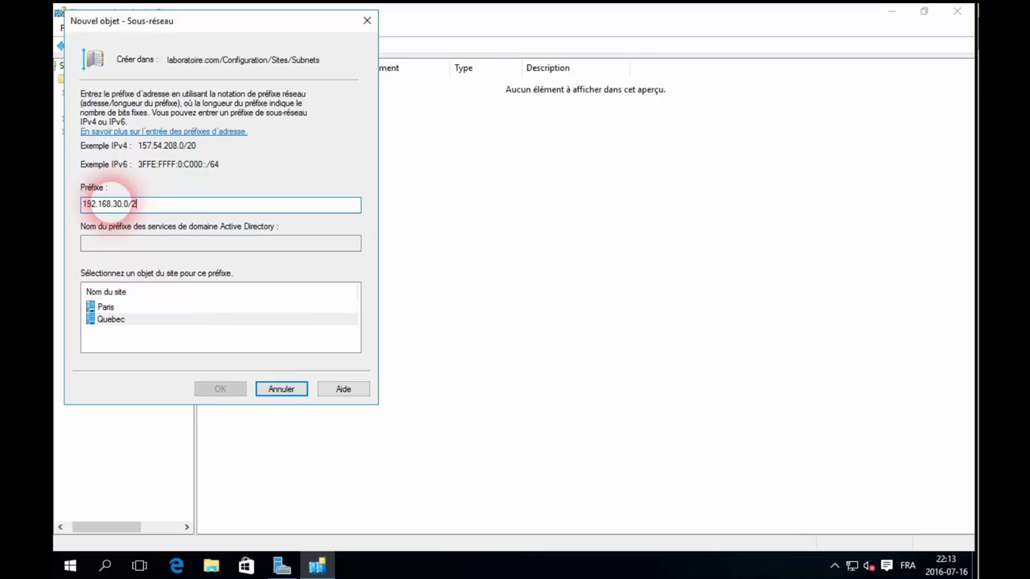
{"action": "type", "text": "4"}
{"action": "left_click", "coordinate": [113, 320]}
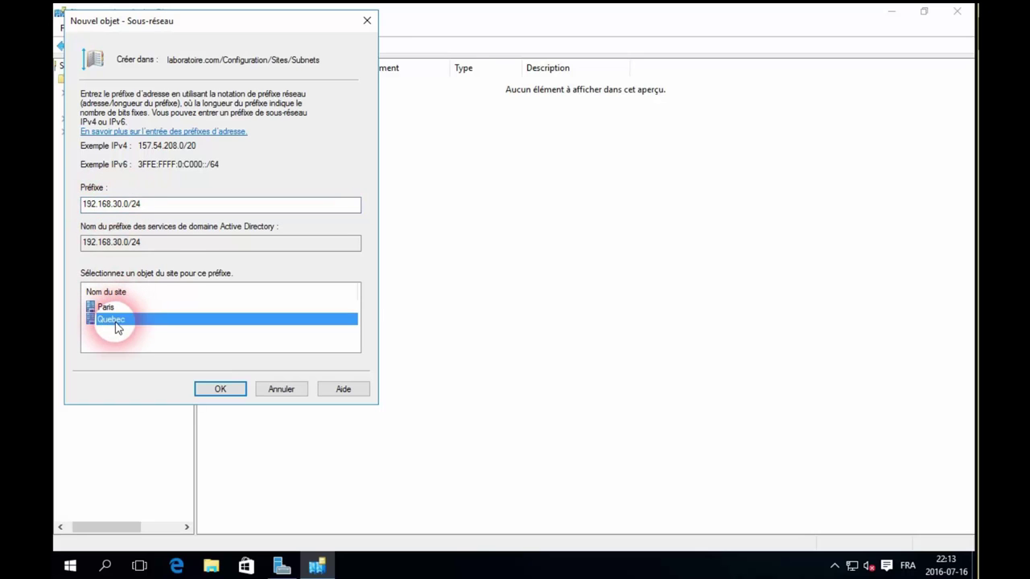
{"action": "left_click", "coordinate": [232, 391]}
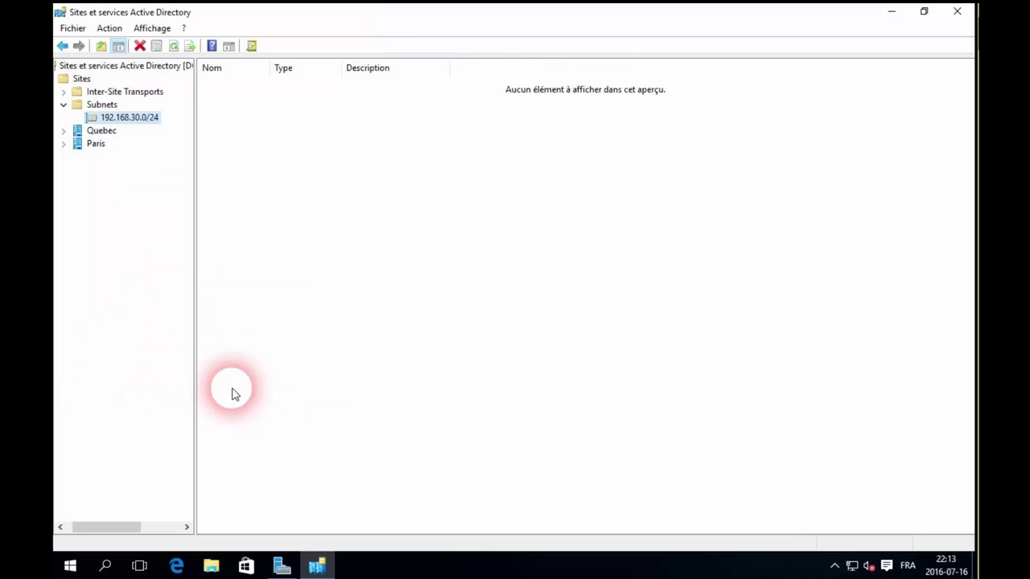
Step: Create a second subnet 192.168.40.0/24 and associate it with the Paris site
{"action": "left_click", "coordinate": [105, 106]}
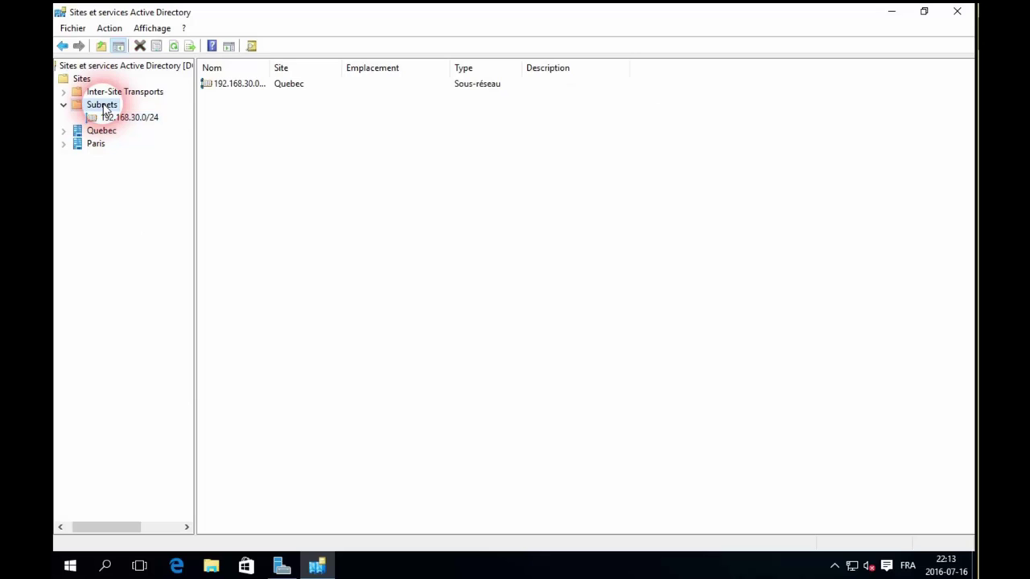
{"action": "right_click", "coordinate": [105, 106]}
{"action": "left_click", "coordinate": [195, 129]}
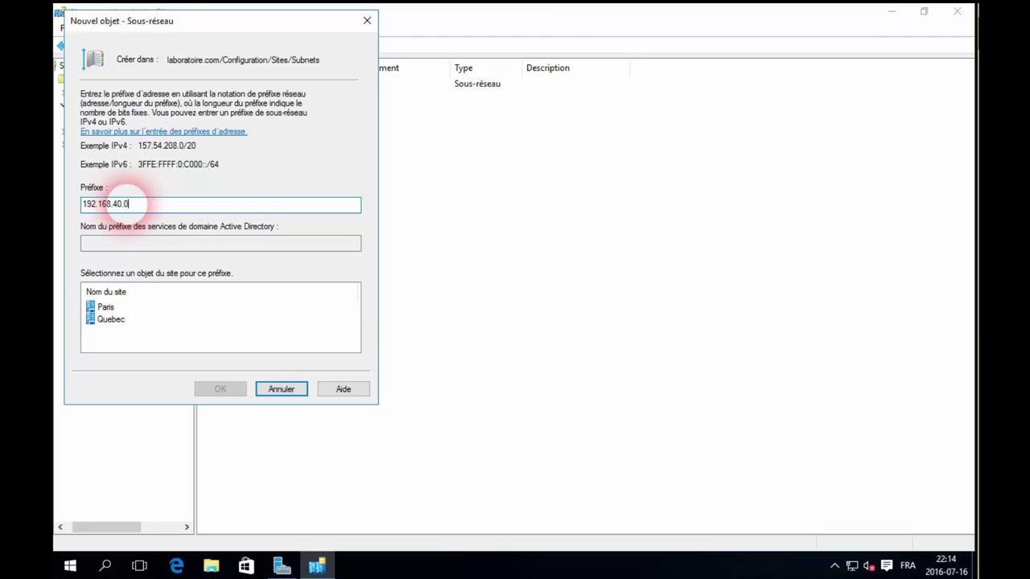
{"action": "type", "text": "192.168.40.0/24"}
{"action": "left_click", "coordinate": [107, 308]}
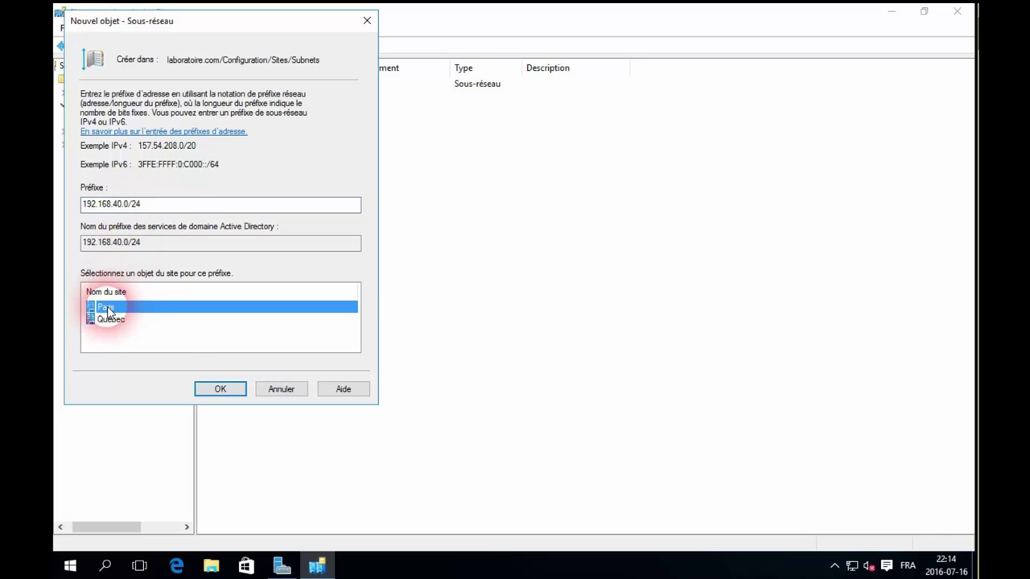
{"action": "left_click", "coordinate": [231, 388]}
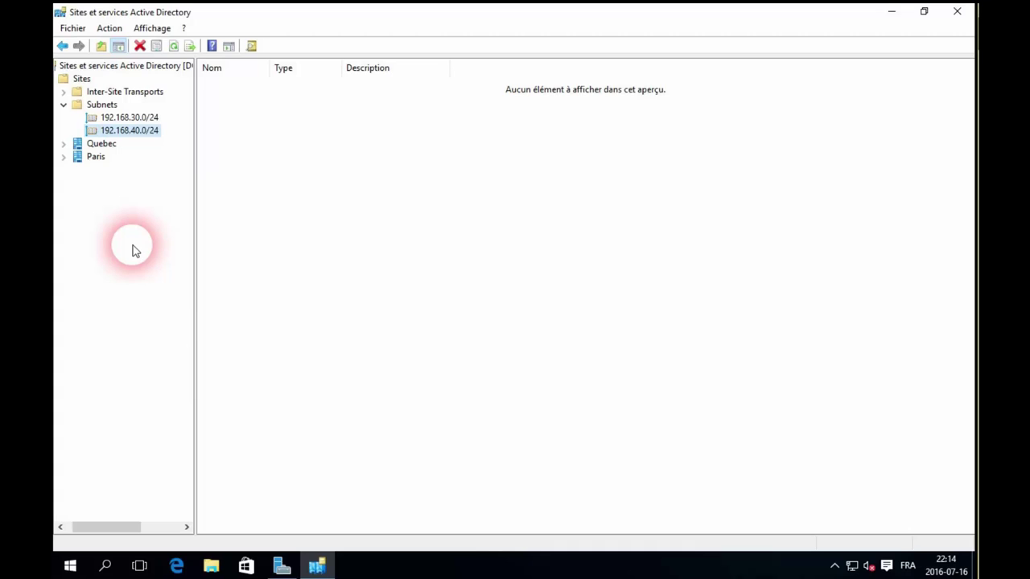
Step: Inspect the Servers containers of the Paris and Quebec sites and the DC01 entry, and close the console
{"action": "left_click", "coordinate": [64, 156]}
{"action": "left_click", "coordinate": [108, 169]}
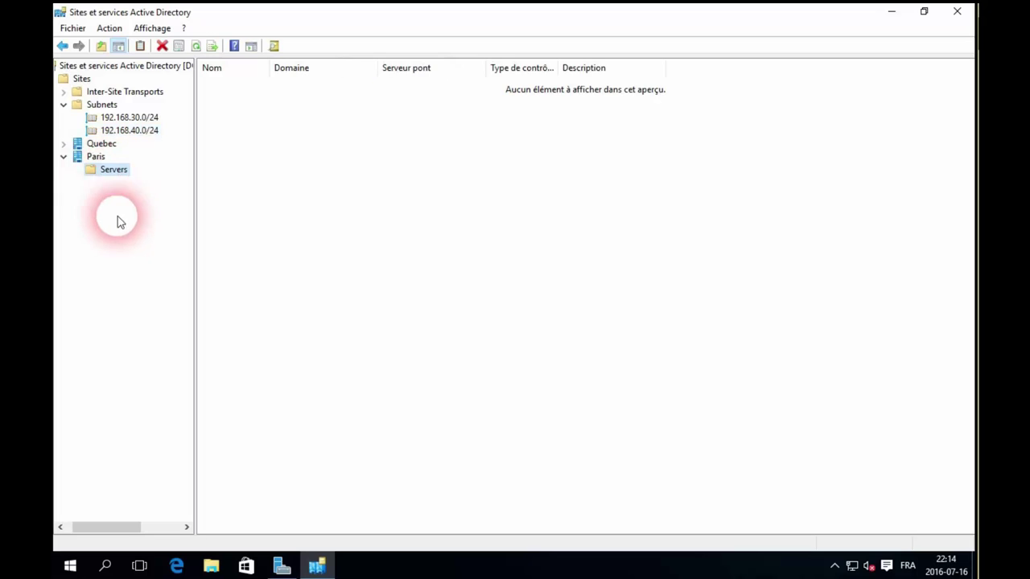
{"action": "left_click", "coordinate": [64, 143]}
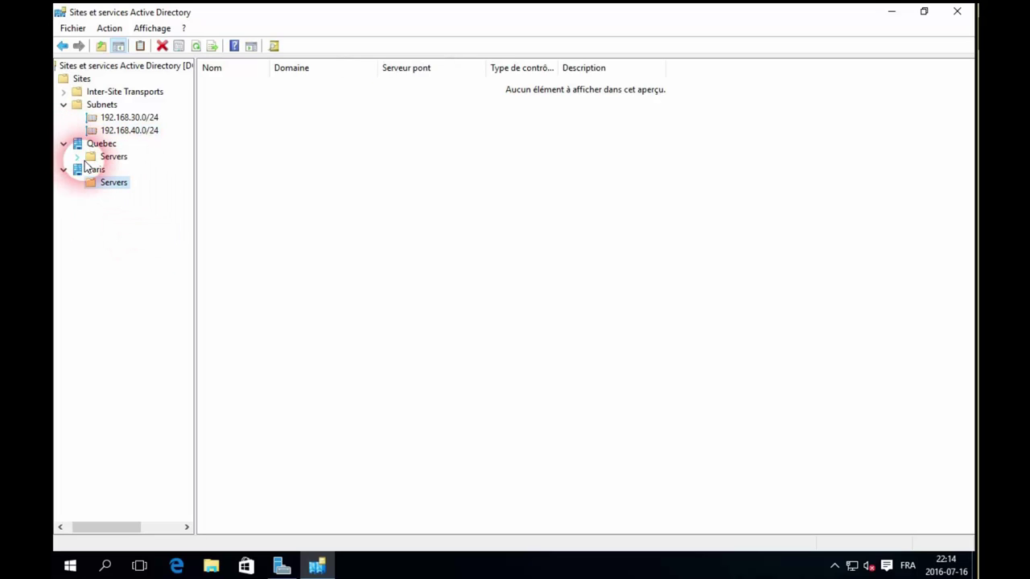
{"action": "left_click", "coordinate": [78, 156]}
{"action": "left_click", "coordinate": [123, 169]}
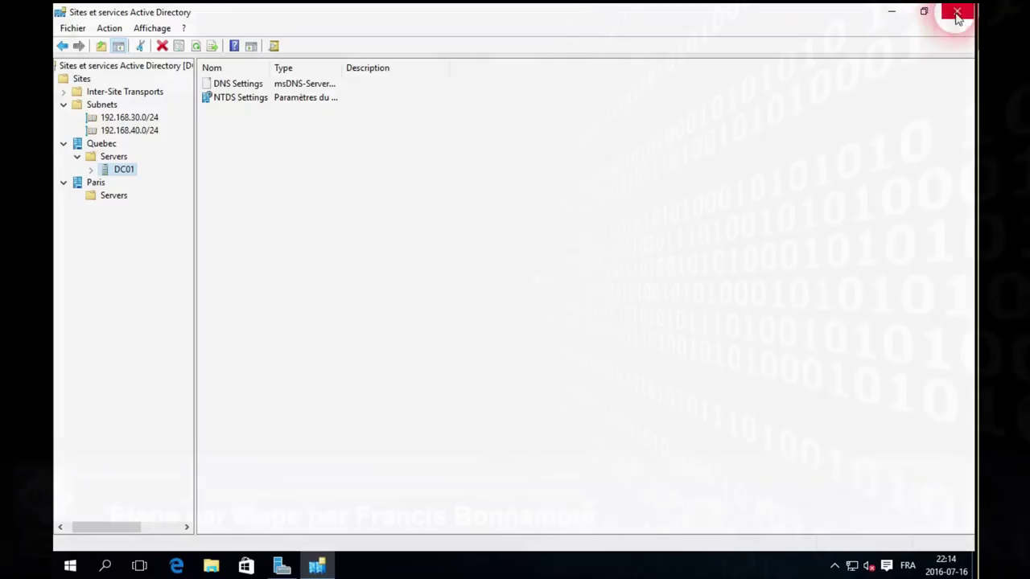
{"action": "left_click", "coordinate": [956, 11]}
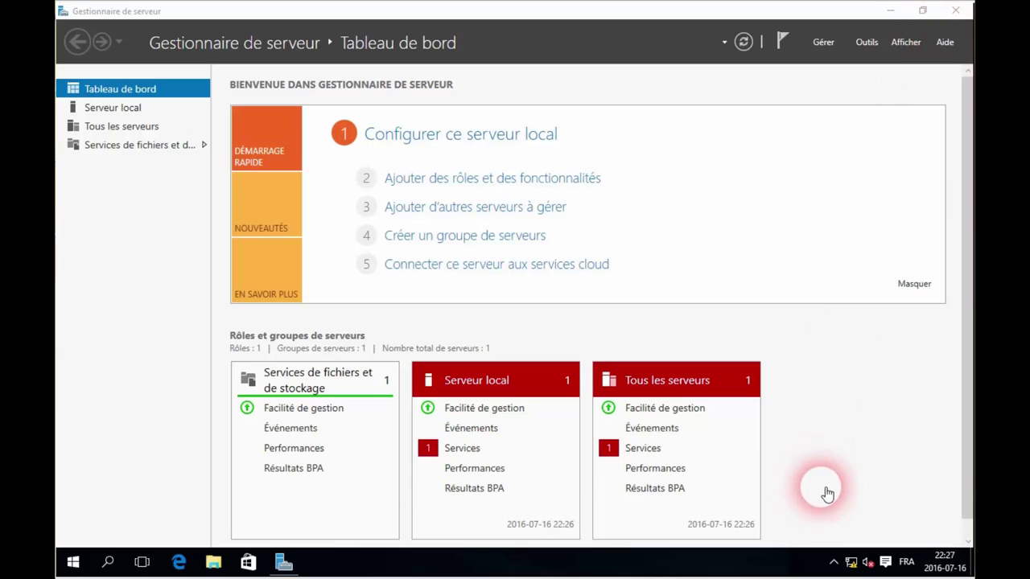
Step: On the second server, open the properties of the Ethernet0 network connection through the Centre Réseau et partage
{"action": "right_click", "coordinate": [866, 562]}
{"action": "right_click", "coordinate": [850, 563]}
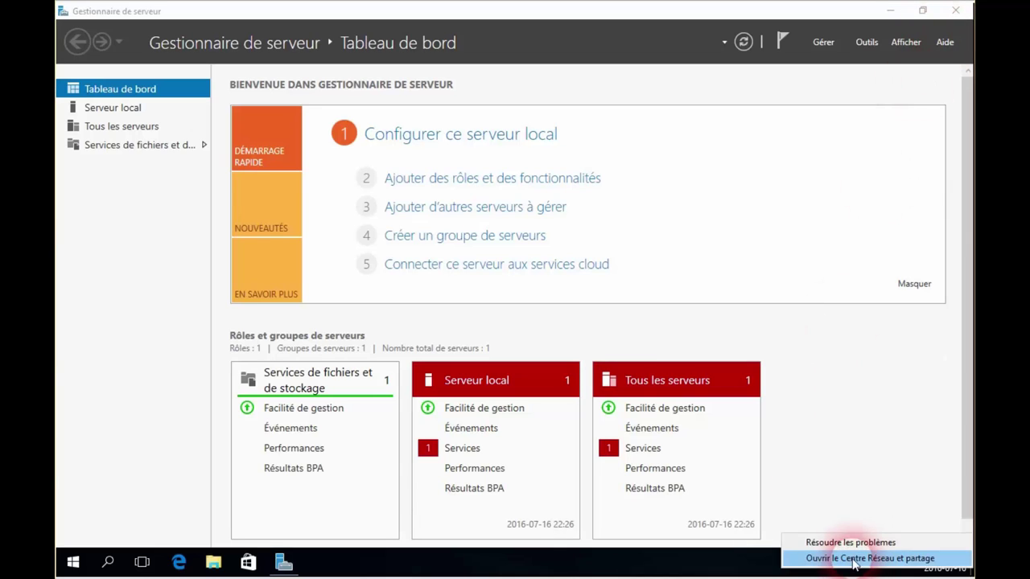
{"action": "left_click", "coordinate": [897, 542]}
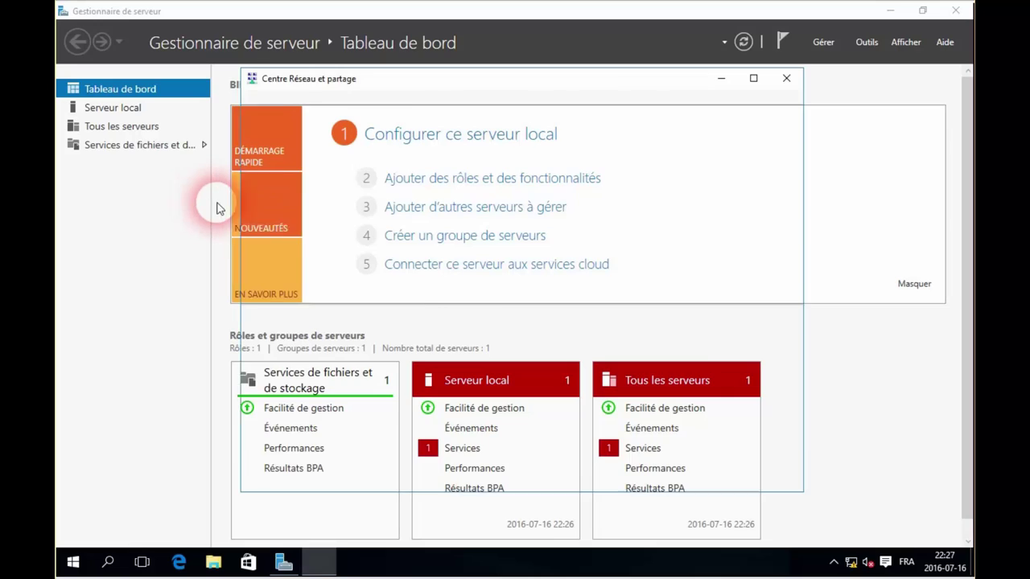
{"action": "left_click", "coordinate": [312, 169]}
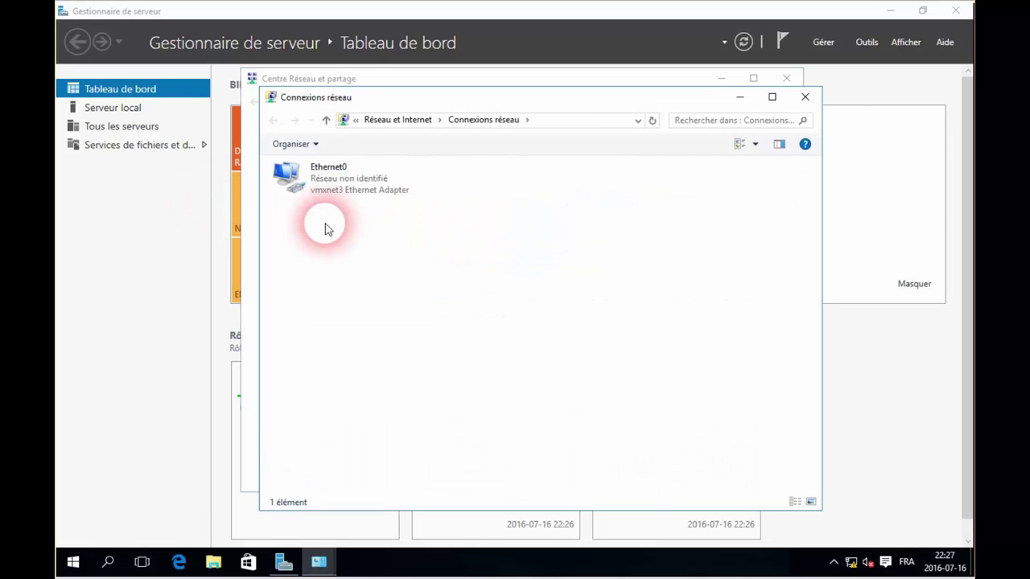
{"action": "left_click", "coordinate": [315, 171]}
{"action": "right_click", "coordinate": [315, 171]}
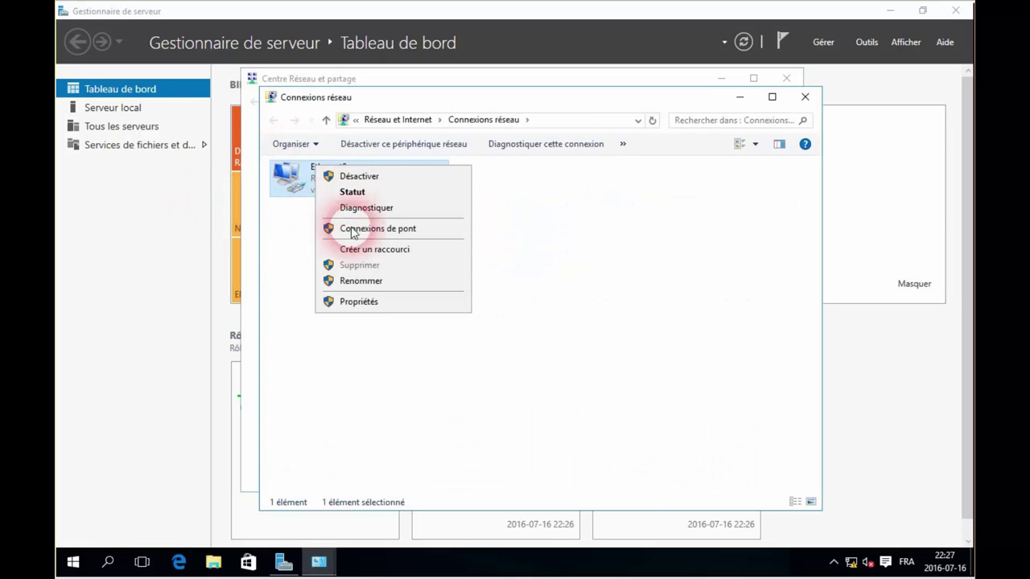
{"action": "left_click", "coordinate": [352, 299]}
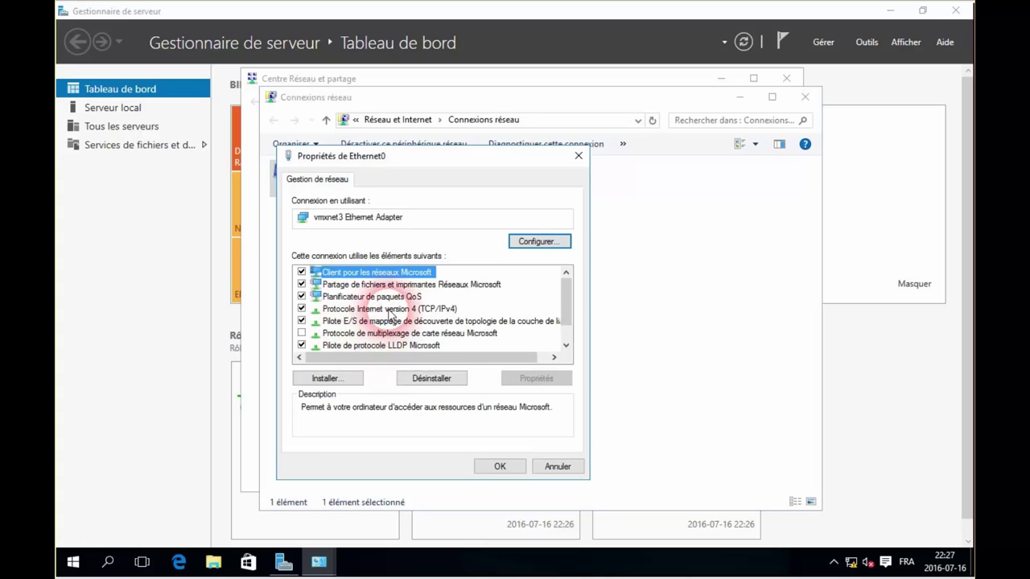
Step: Give Ethernet0 the static IPv4 address 192.168.40.10, mask 255.255.255.0, gateway 192.168.40.1 and preferred DNS server 192.168.30.10
{"action": "double_click", "coordinate": [358, 309]}
{"action": "left_click", "coordinate": [354, 315]}
{"action": "left_click", "coordinate": [464, 333]}
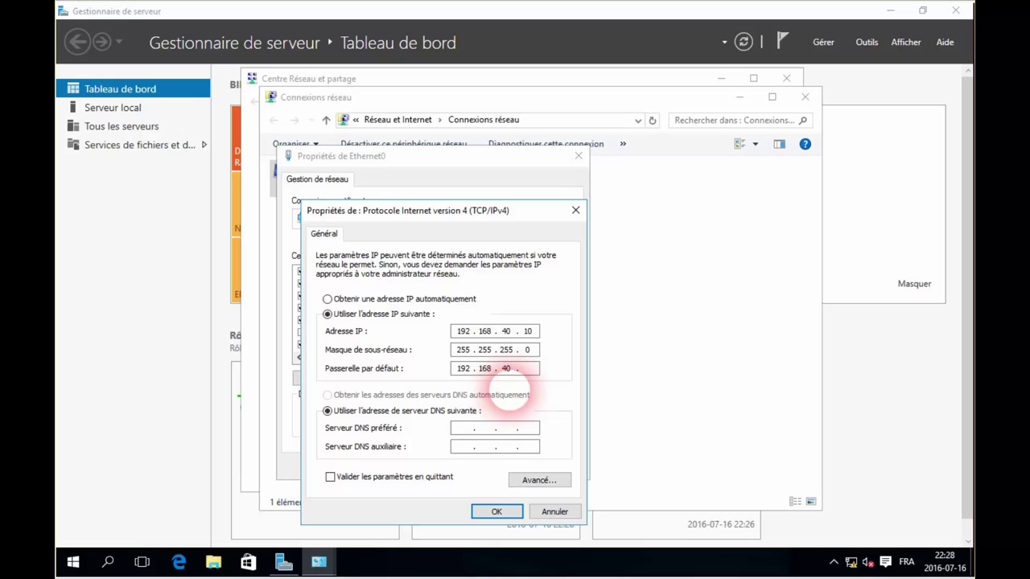
{"action": "type", "text": ". 168 . 30 . 10"}
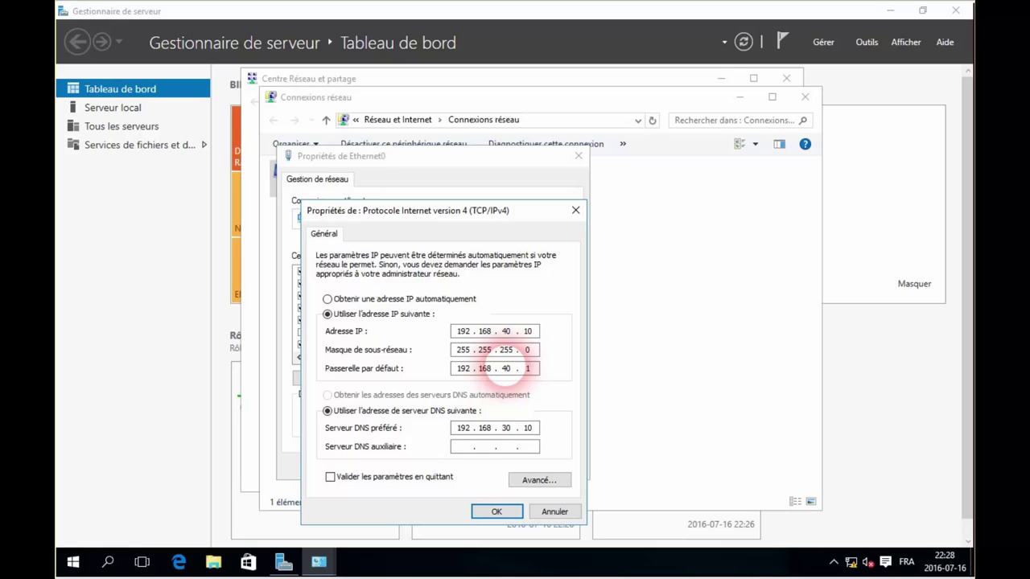
{"action": "left_click", "coordinate": [496, 511]}
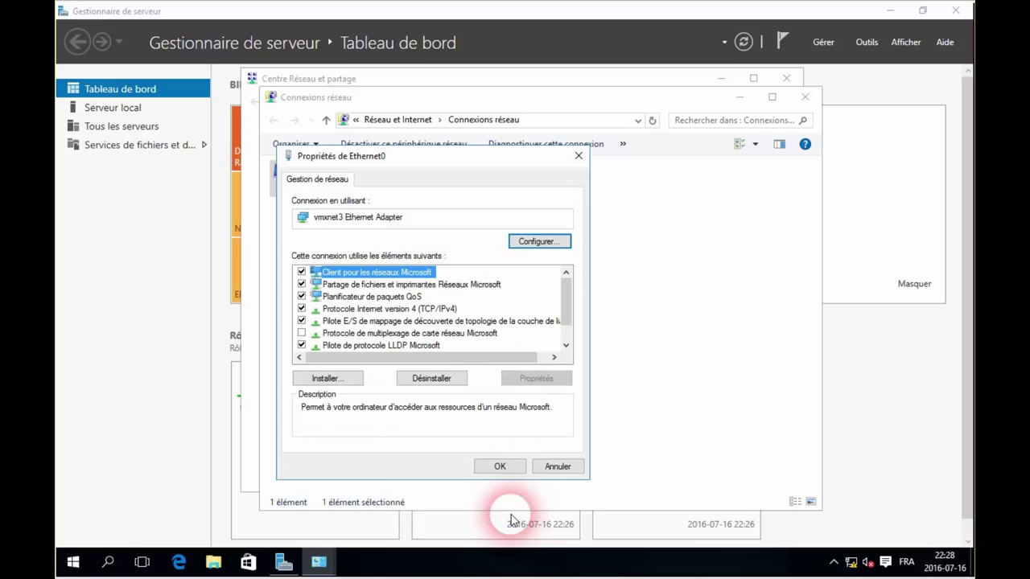
{"action": "left_click", "coordinate": [507, 474]}
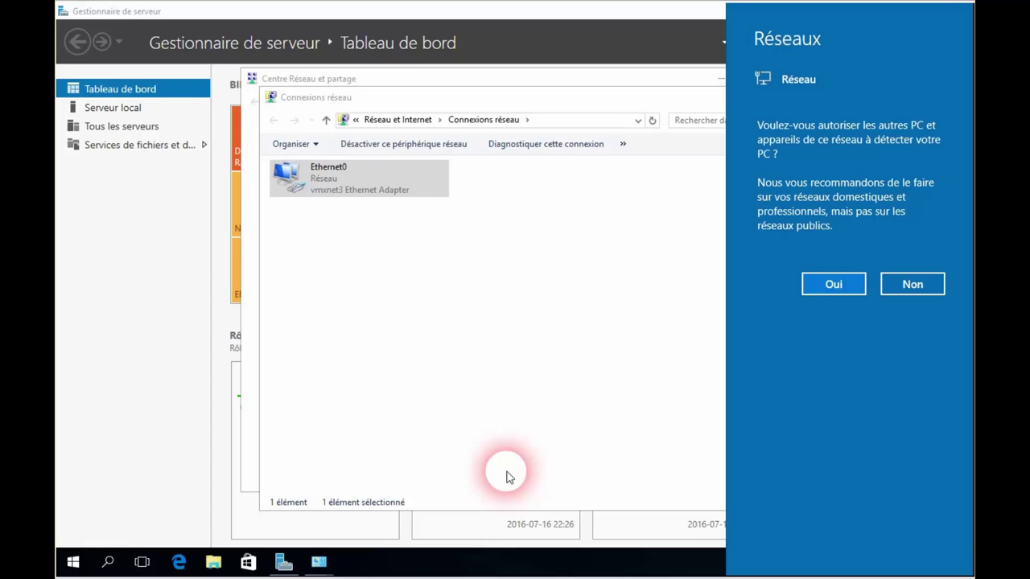
Step: Allow other PCs on the network to discover this server and close the network connections window
{"action": "left_click", "coordinate": [833, 286]}
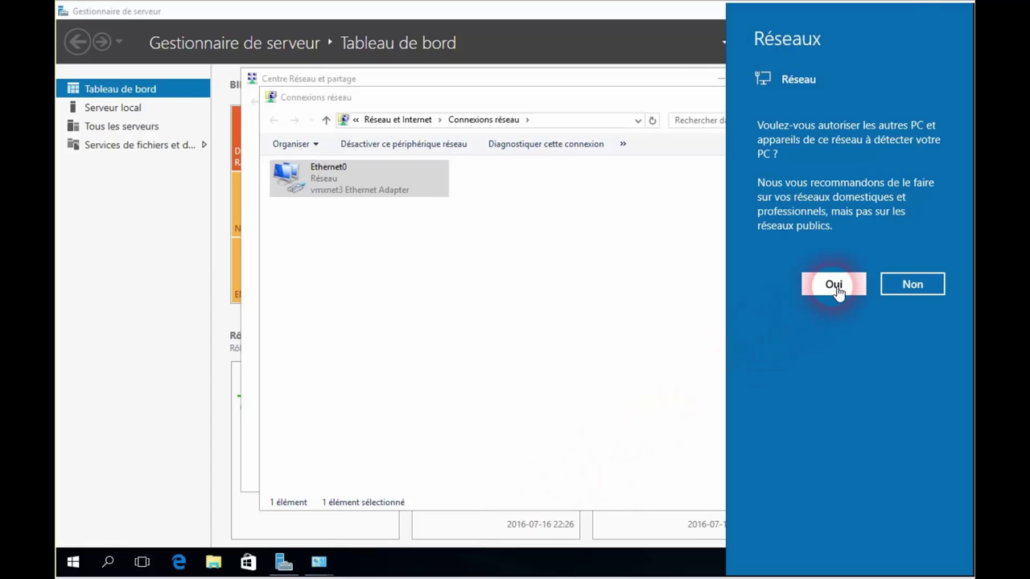
{"action": "left_click", "coordinate": [700, 362]}
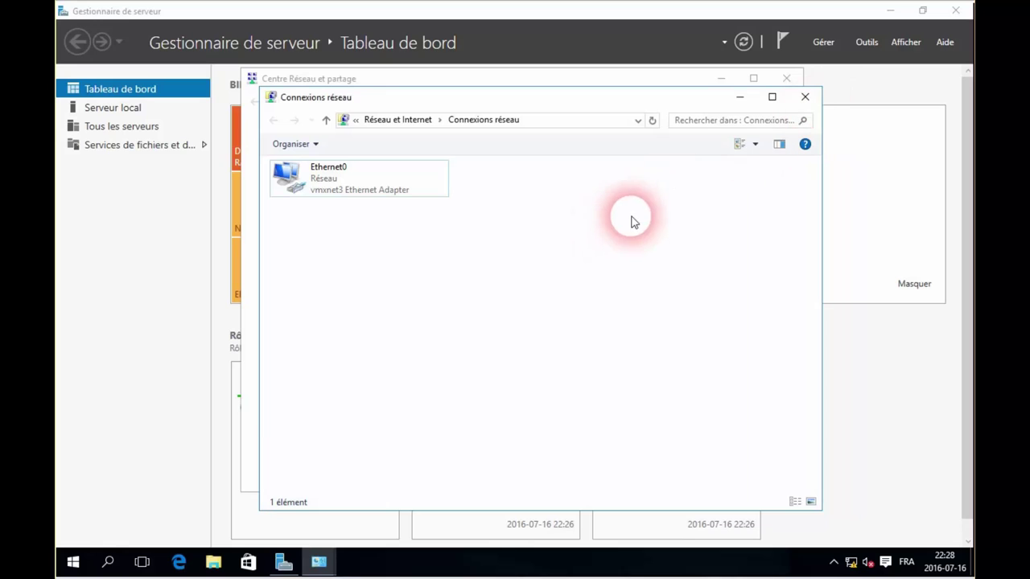
{"action": "left_click", "coordinate": [804, 97]}
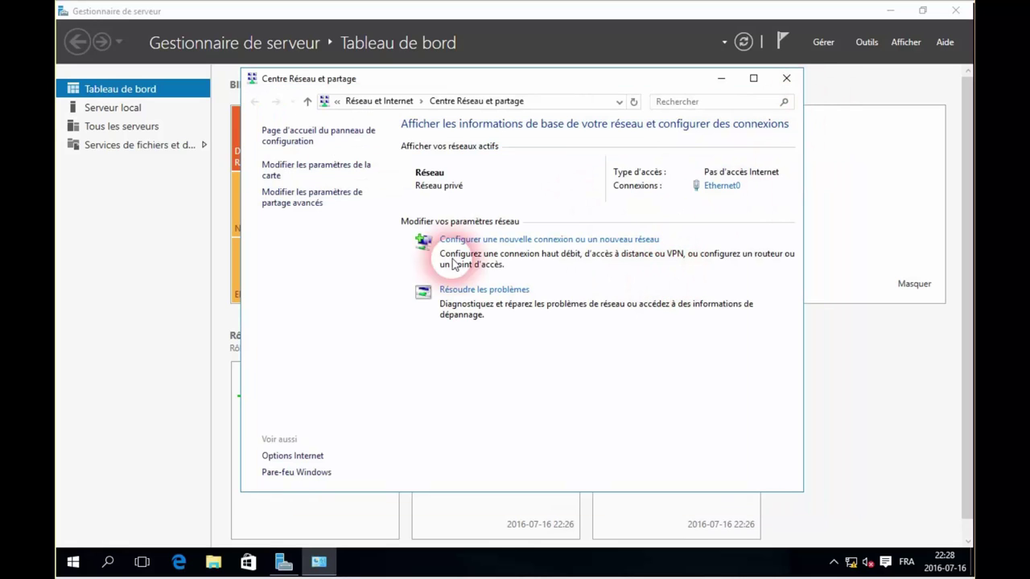
Step: Rename the local server DC2, keep it in WORKGROUP, and restart it to apply the change
{"action": "left_click", "coordinate": [105, 234]}
{"action": "left_click", "coordinate": [121, 109]}
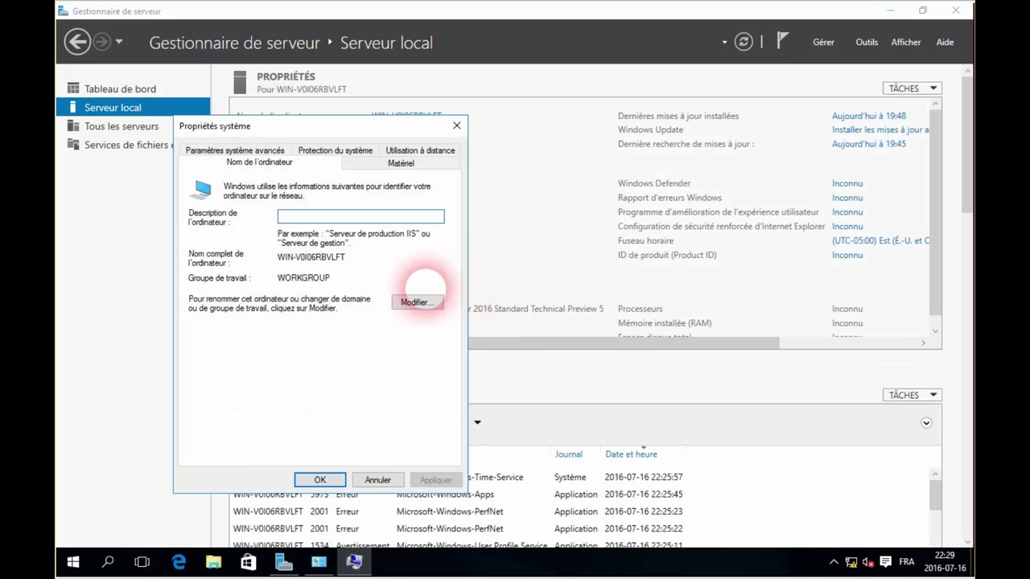
{"action": "left_click", "coordinate": [416, 305]}
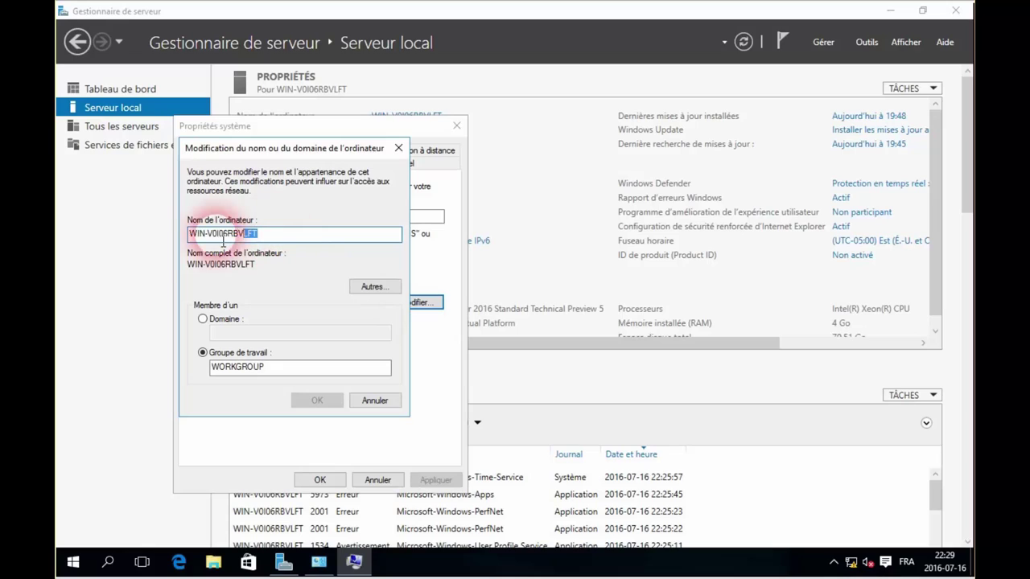
{"action": "type", "text": "D"}
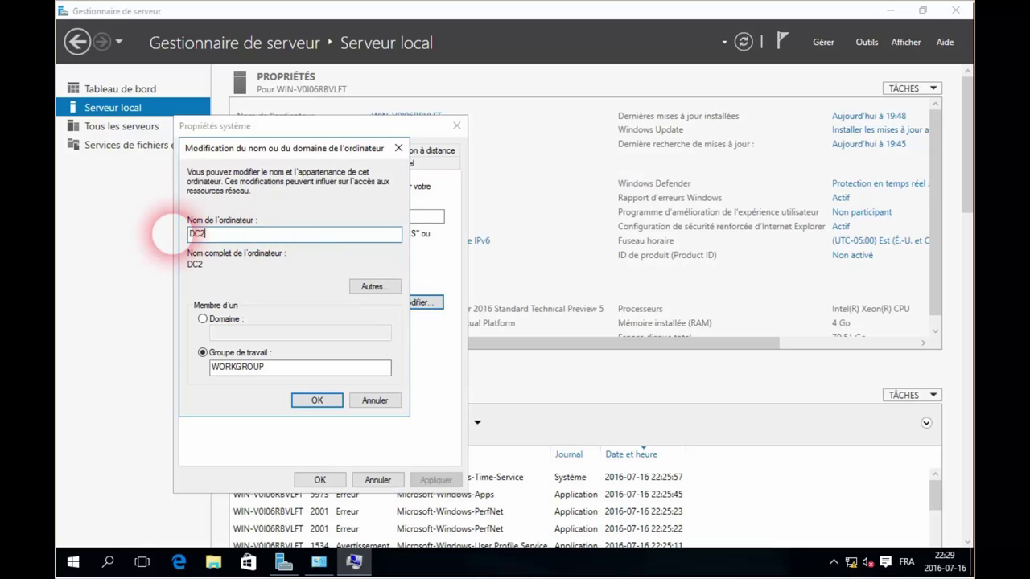
{"action": "type", "text": "C2"}
{"action": "left_click", "coordinate": [317, 400]}
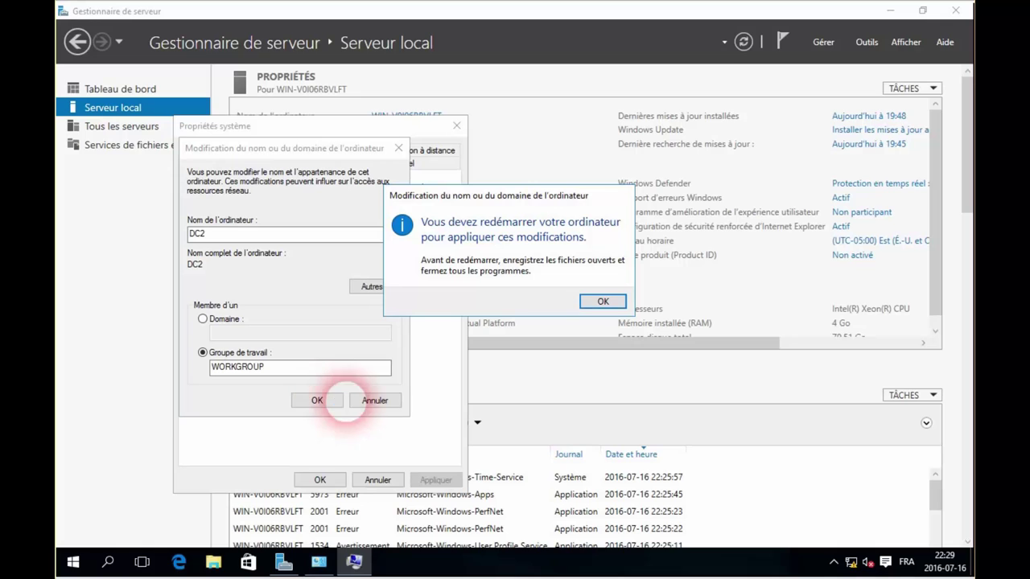
{"action": "left_click", "coordinate": [591, 305]}
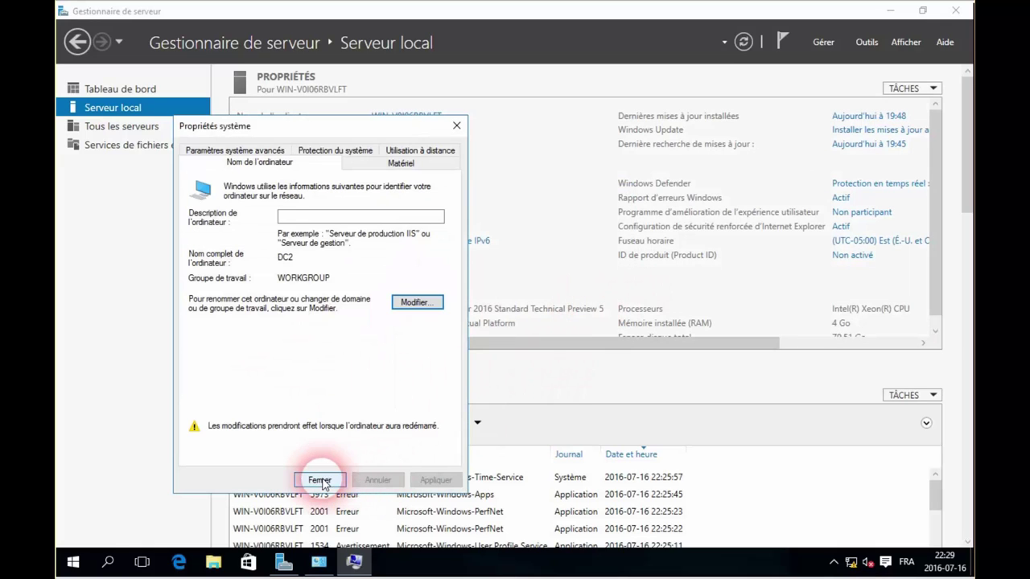
{"action": "left_click", "coordinate": [320, 479]}
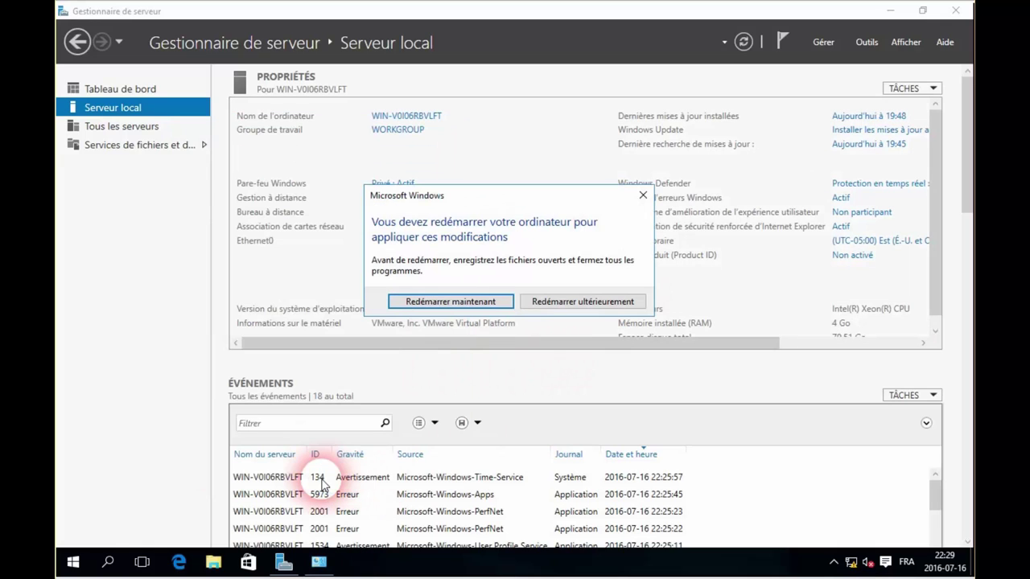
{"action": "left_click", "coordinate": [480, 303]}
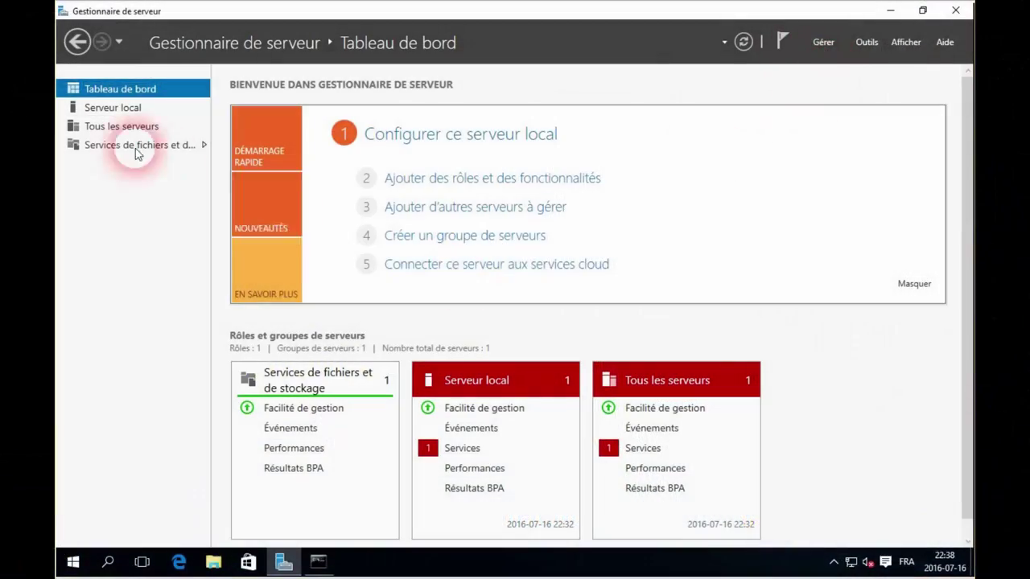
Step: Change the local server DC2's membership from workgroup to the domain laboratoire.com and submit the change
{"action": "left_click", "coordinate": [130, 108]}
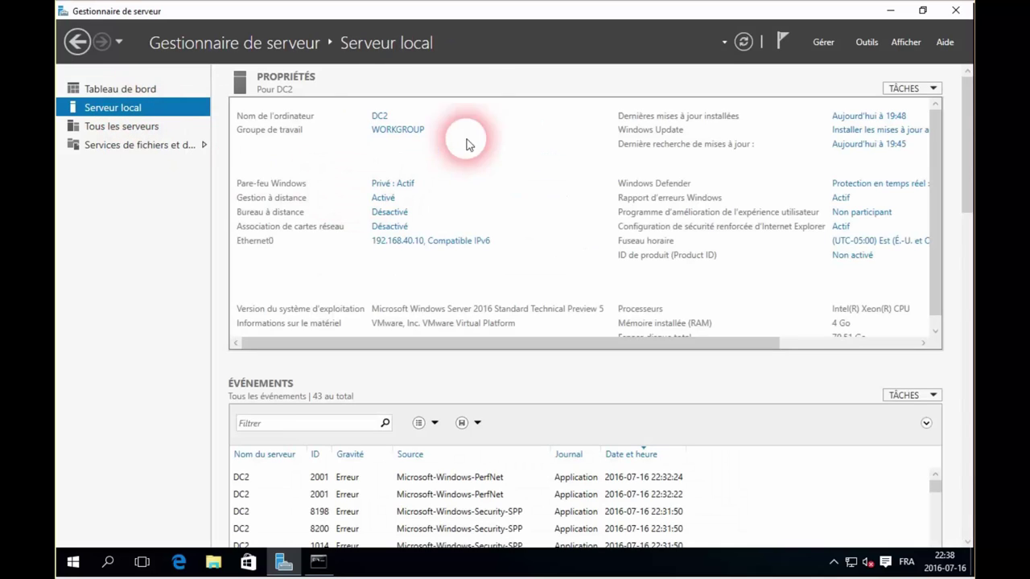
{"action": "left_click", "coordinate": [410, 130]}
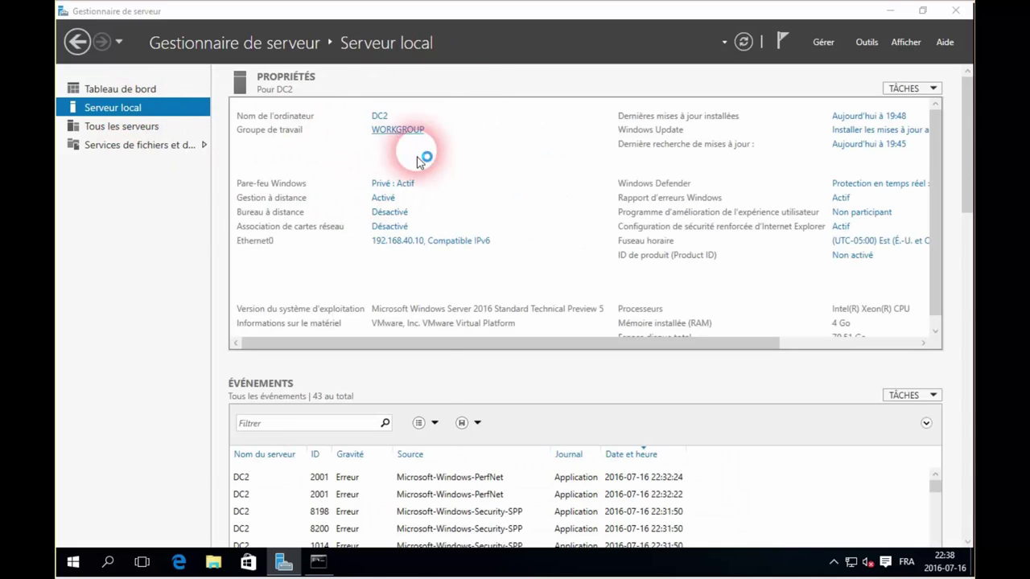
{"action": "left_click", "coordinate": [397, 284]}
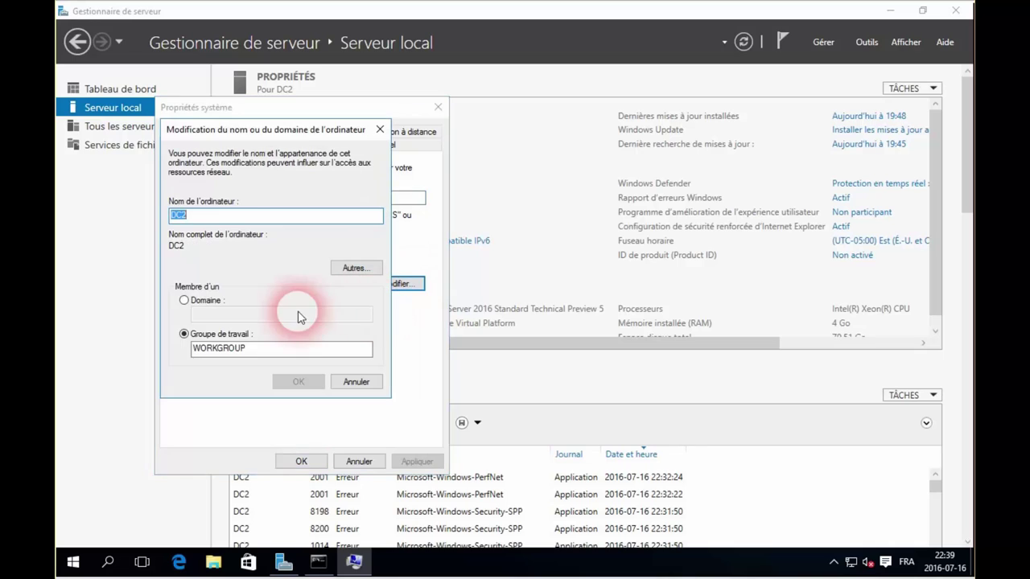
{"action": "left_click", "coordinate": [189, 300]}
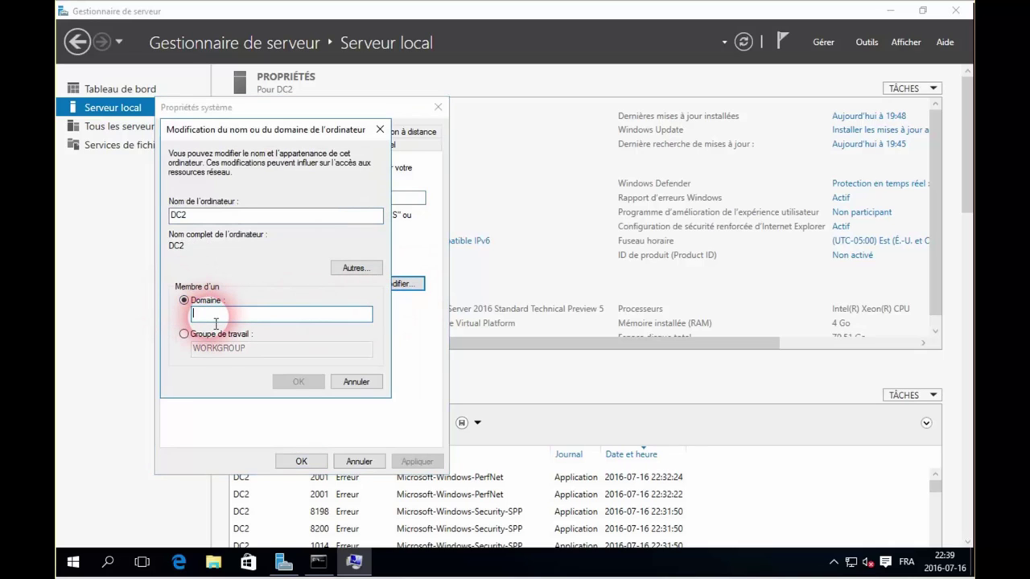
{"action": "type", "text": "laboratoire.com"}
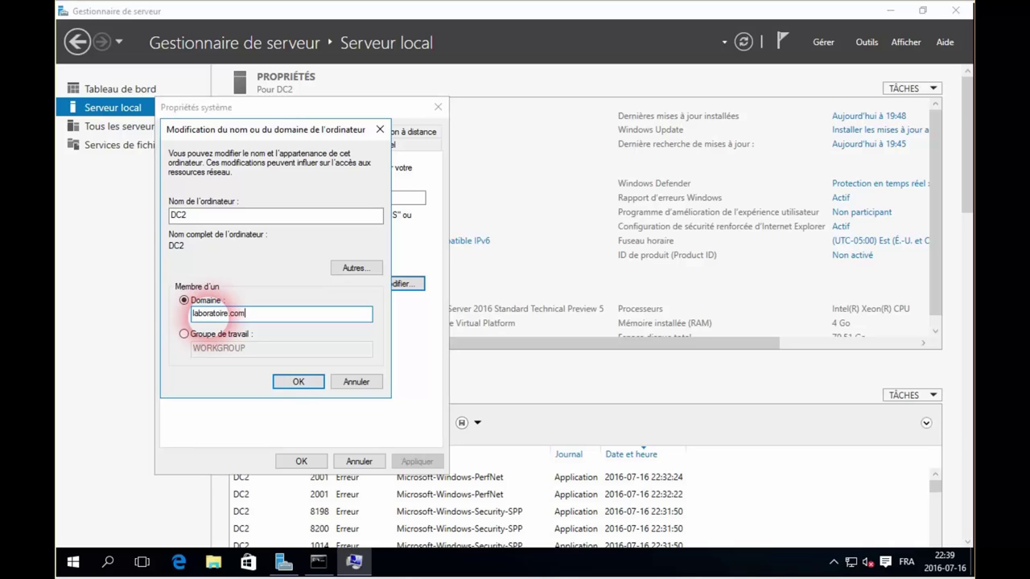
{"action": "key", "text": "Return"}
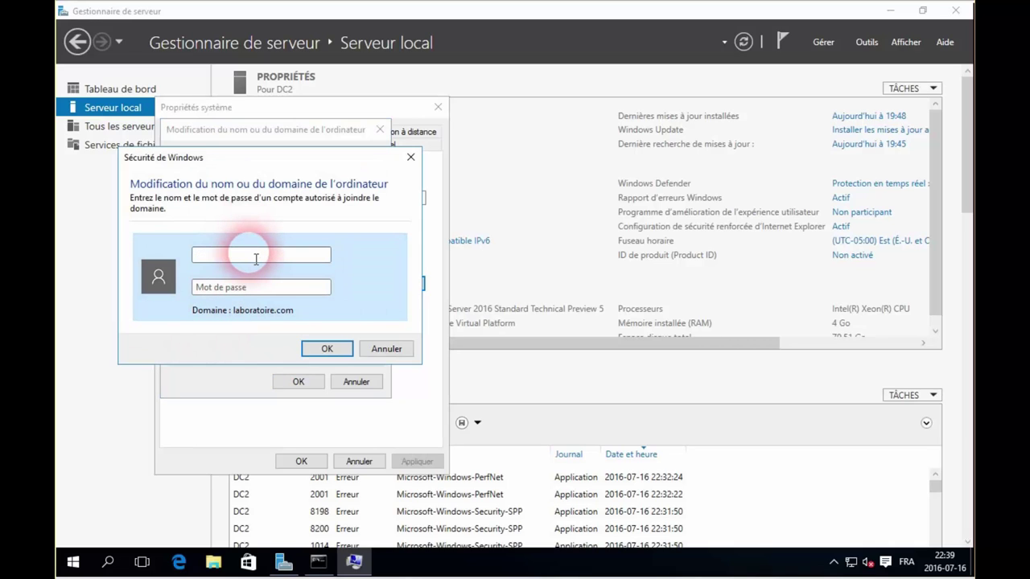
Step: Authorize the domain join with the administrateur account and its password, and restart the server immediately to apply it
{"action": "type", "text": "nistrateur"}
{"action": "key", "text": "Tab"}
{"action": "type", "text": "•••••••••"}
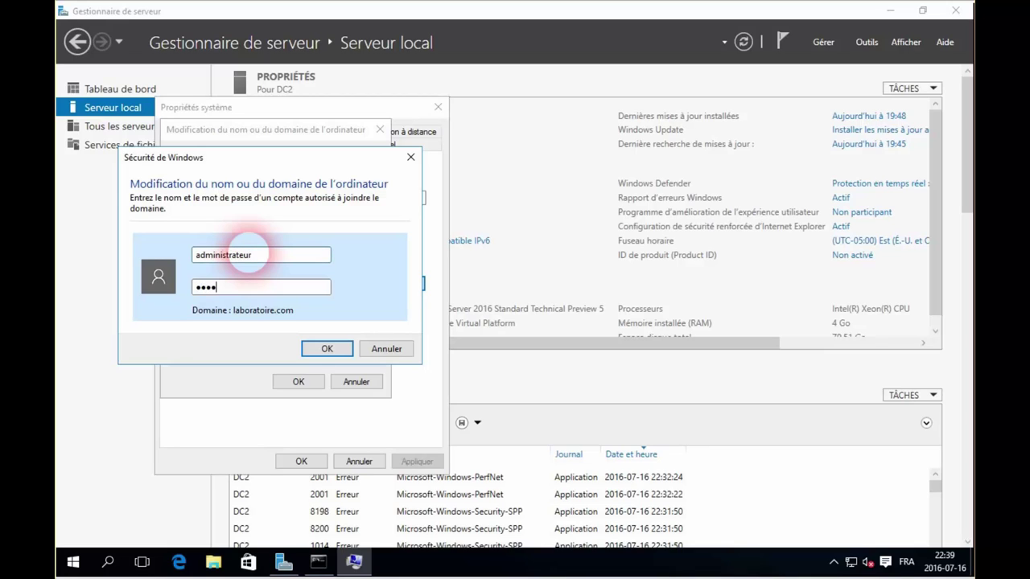
{"action": "key", "text": "Return"}
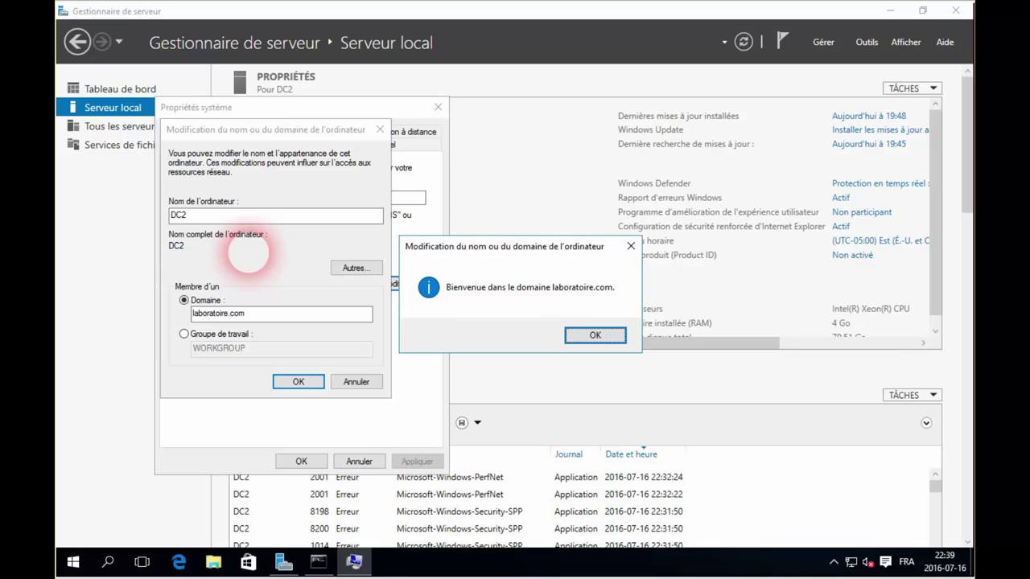
{"action": "left_click", "coordinate": [602, 336]}
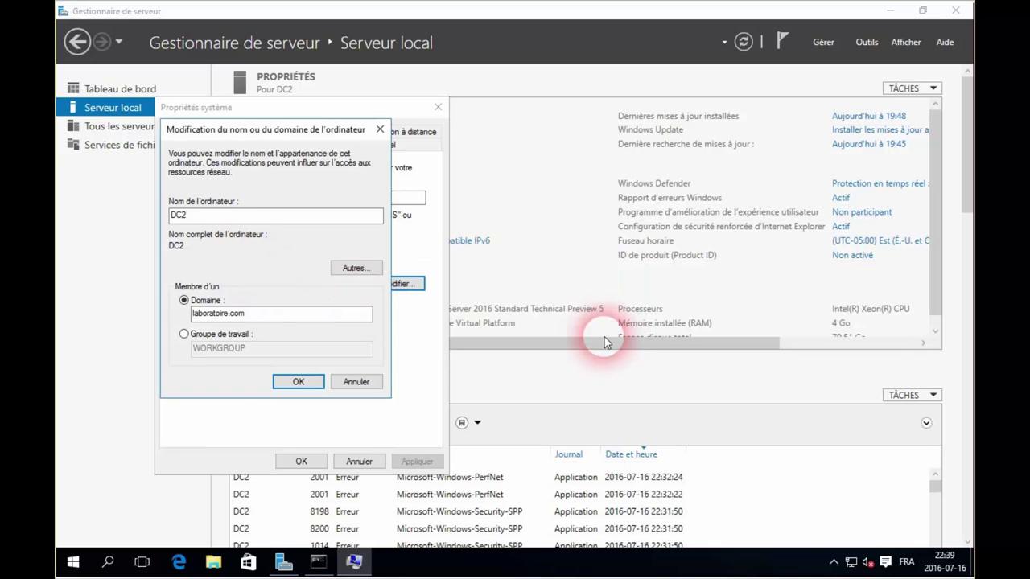
{"action": "left_click", "coordinate": [662, 301]}
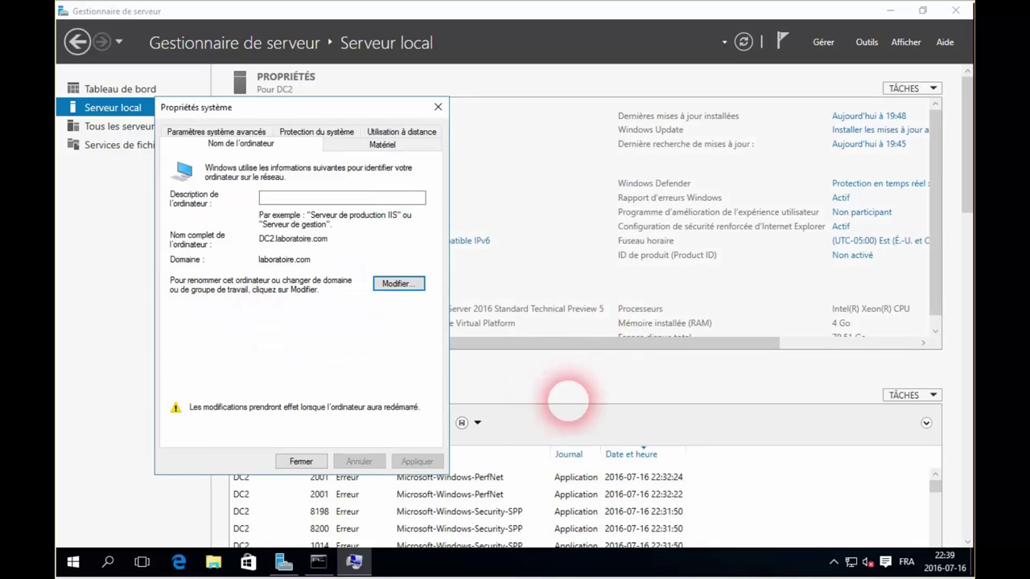
{"action": "left_click", "coordinate": [301, 461]}
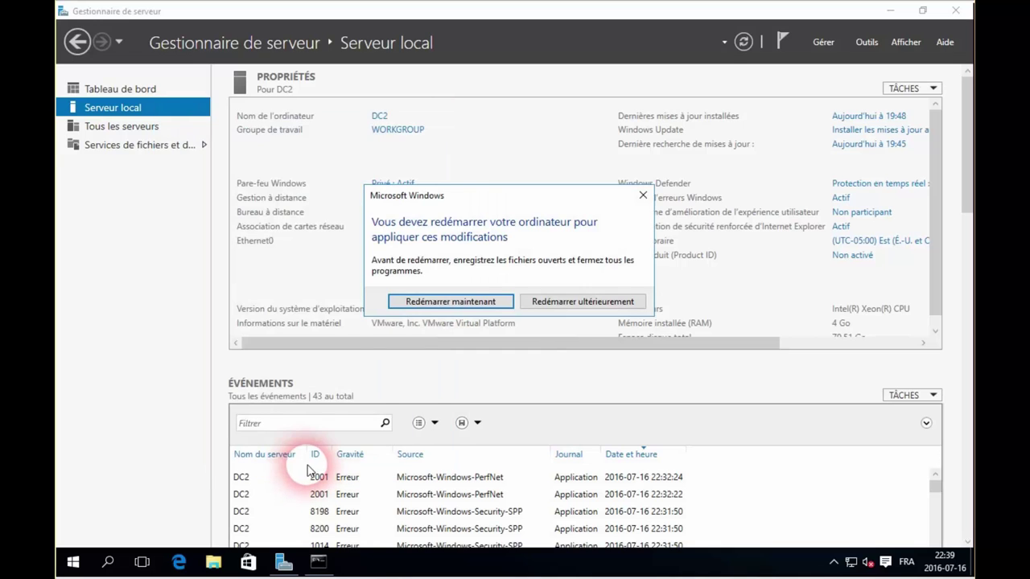
{"action": "left_click", "coordinate": [461, 301]}
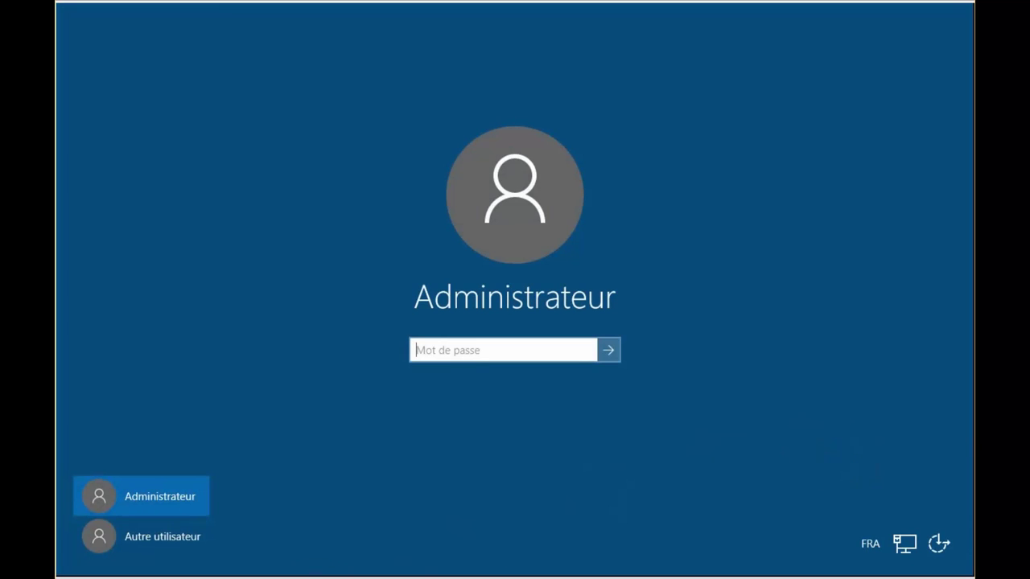
Step: Sign in to DC2 as another user with the domain account laboratoire\administrateur and its account password
{"action": "left_click", "coordinate": [179, 545]}
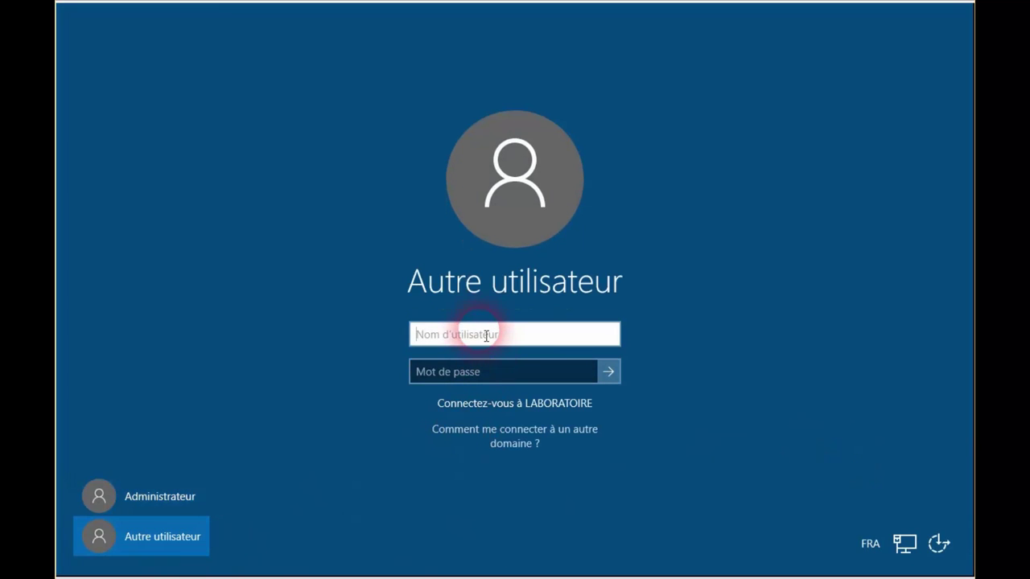
{"action": "type", "text": "laboratoire\\"}
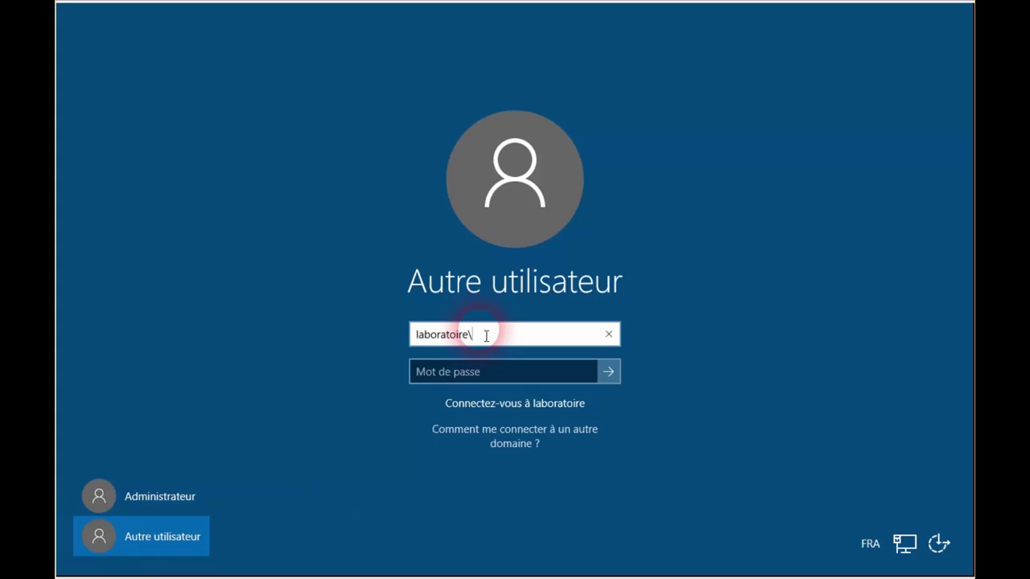
{"action": "type", "text": "administrateur"}
{"action": "key", "text": "Tab"}
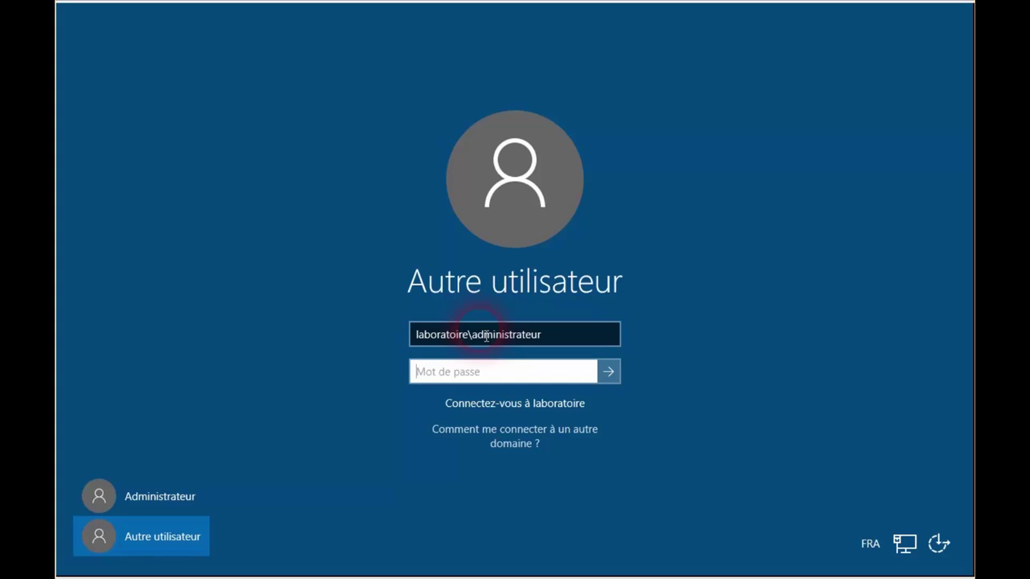
{"action": "type", "text": "***********"}
{"action": "key", "text": "Return"}
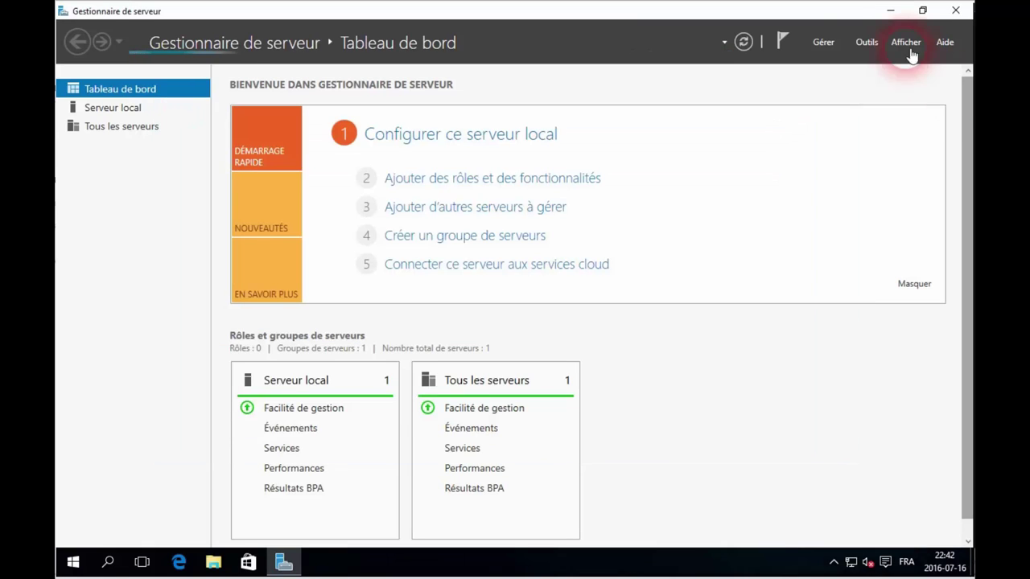
Step: Start adding roles and features with a role-based installation, choosing DC2.laboratoire.com from the server pool as the destination
{"action": "left_click", "coordinate": [823, 44]}
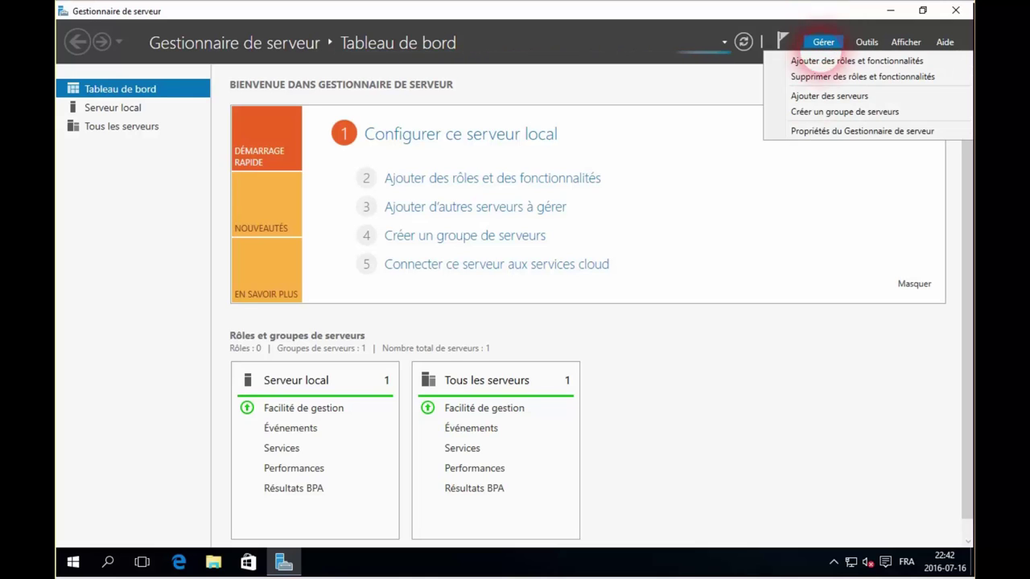
{"action": "left_click", "coordinate": [825, 65]}
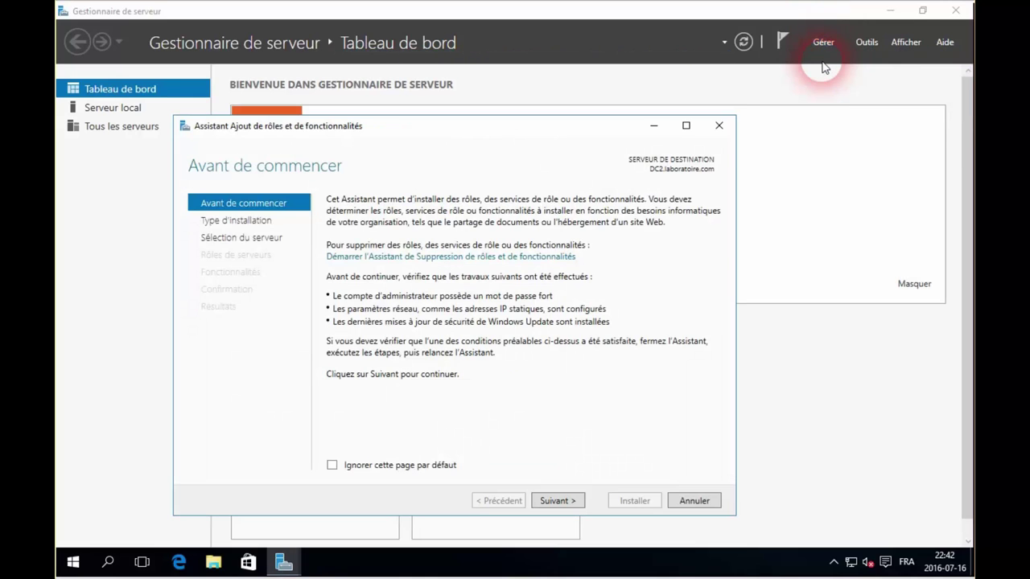
{"action": "left_click", "coordinate": [564, 503]}
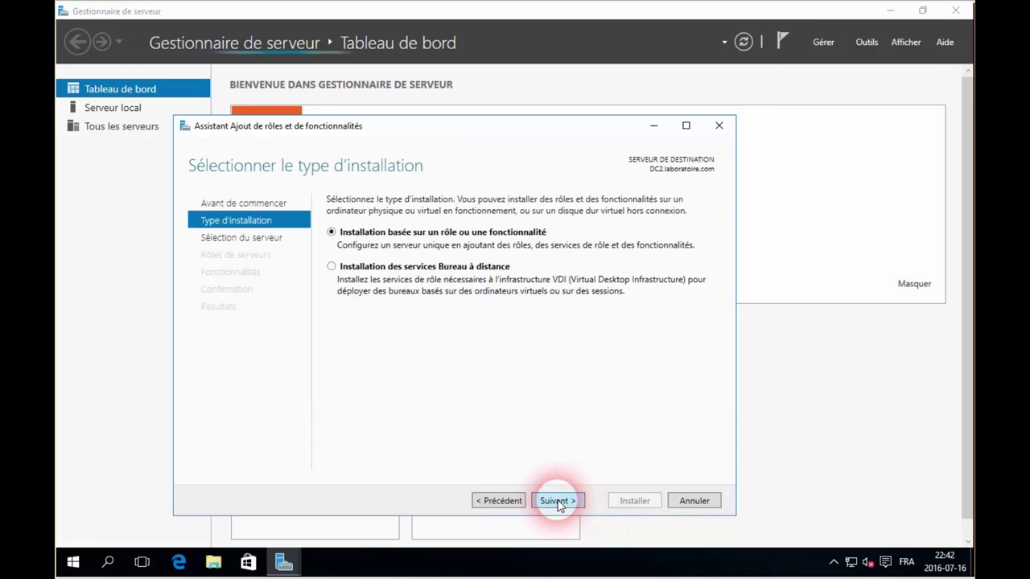
{"action": "left_click", "coordinate": [558, 502]}
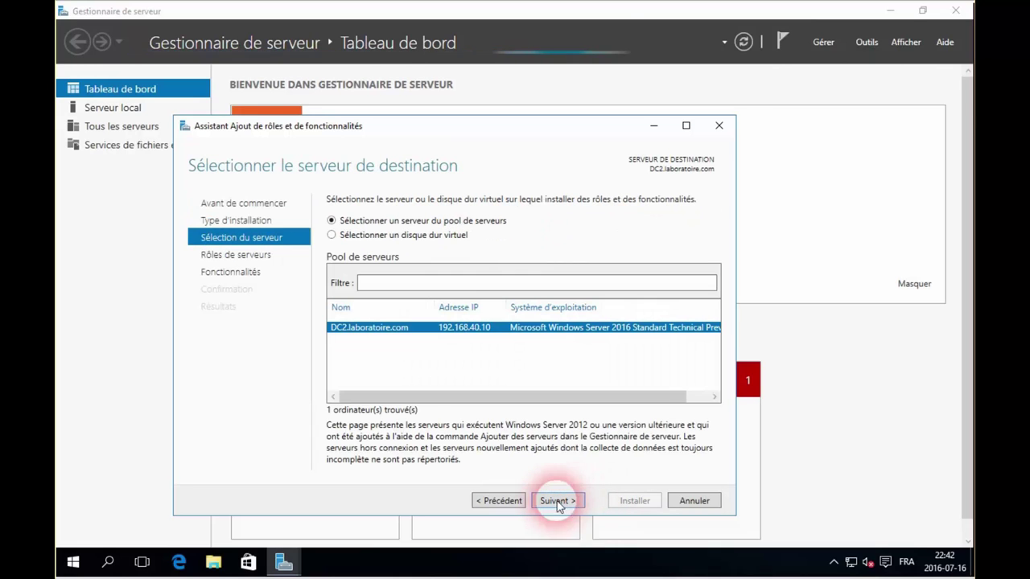
{"action": "left_click", "coordinate": [380, 336]}
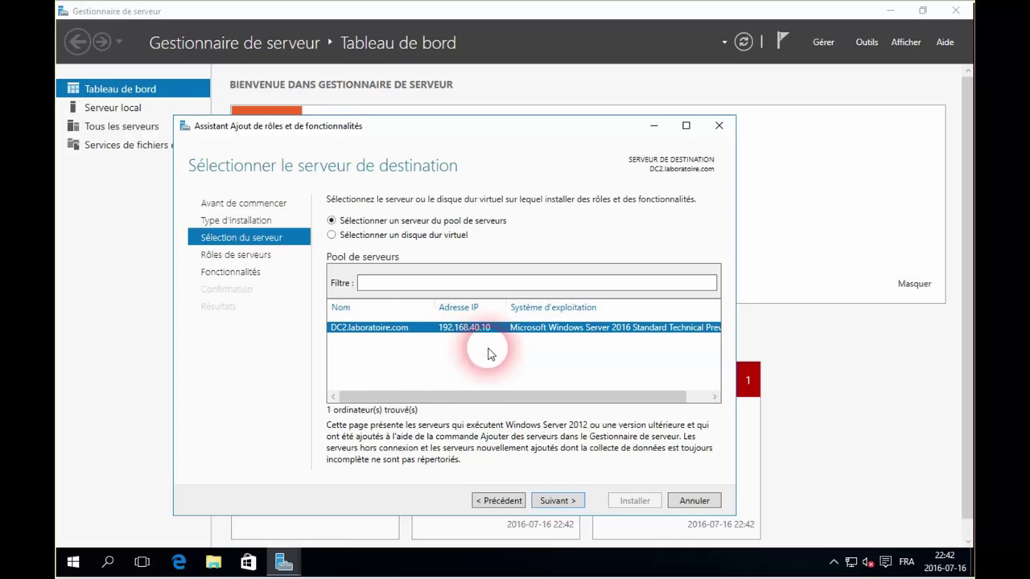
{"action": "left_click", "coordinate": [555, 504]}
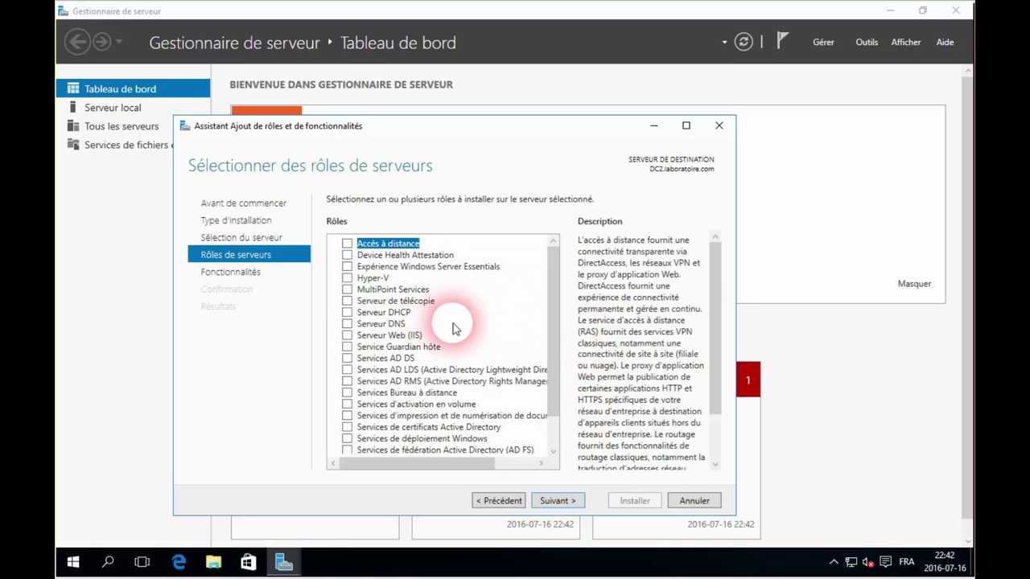
Step: Install the Services AD DS role with its required features and management tools, and close the wizard once installation completes
{"action": "left_click", "coordinate": [347, 364]}
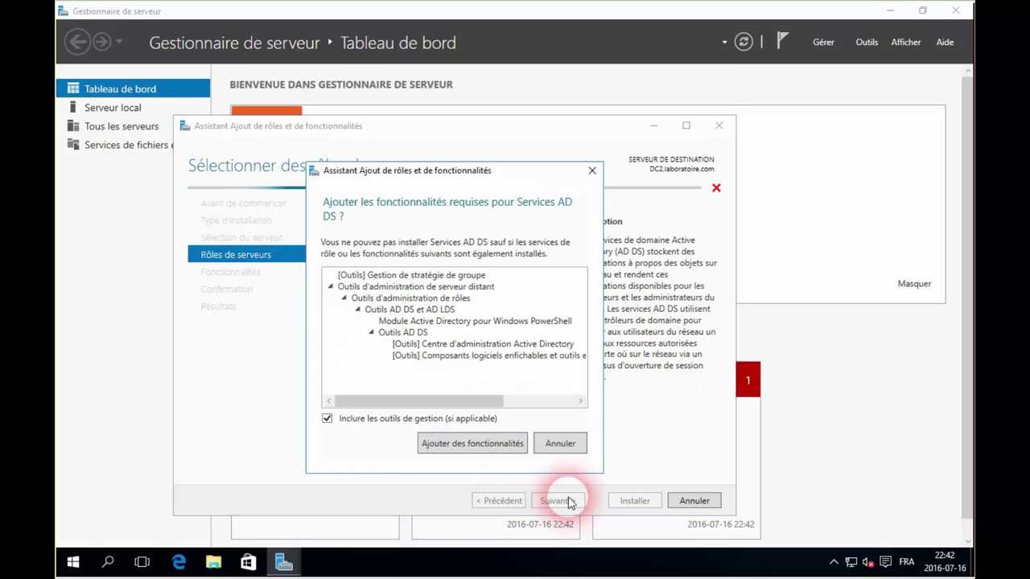
{"action": "left_click", "coordinate": [482, 442]}
{"action": "left_click", "coordinate": [565, 499]}
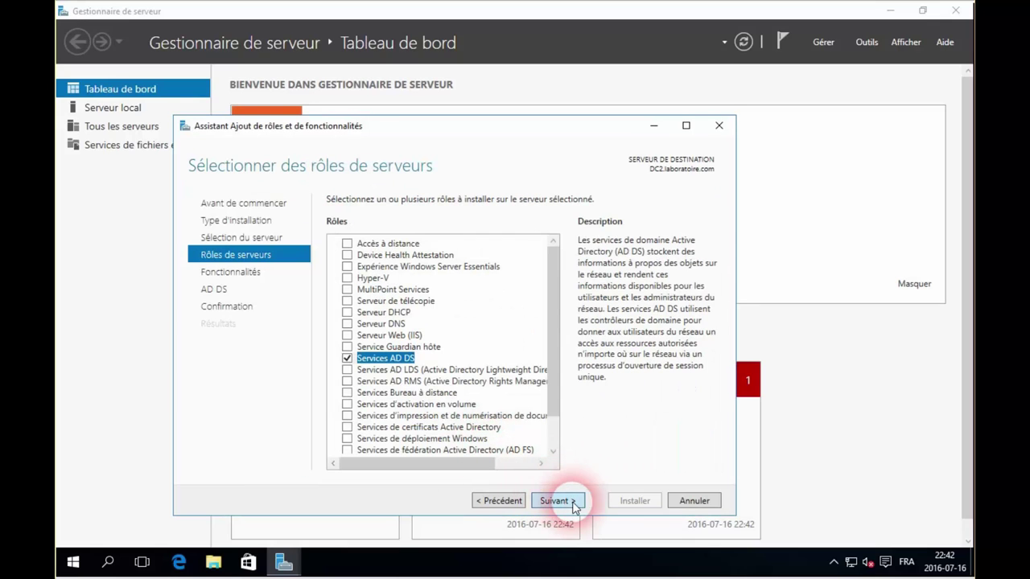
{"action": "left_click", "coordinate": [567, 501]}
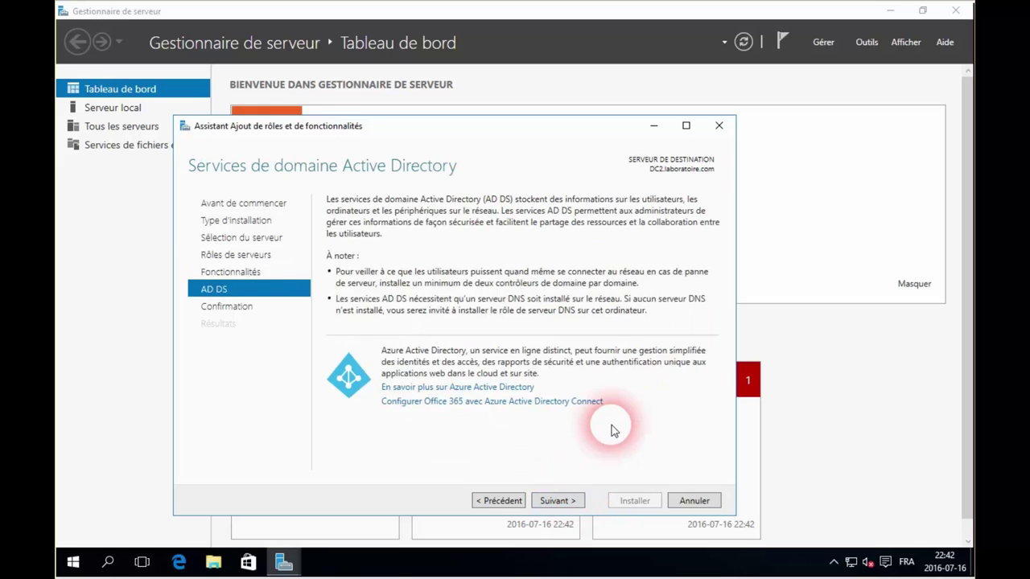
{"action": "left_click", "coordinate": [557, 501]}
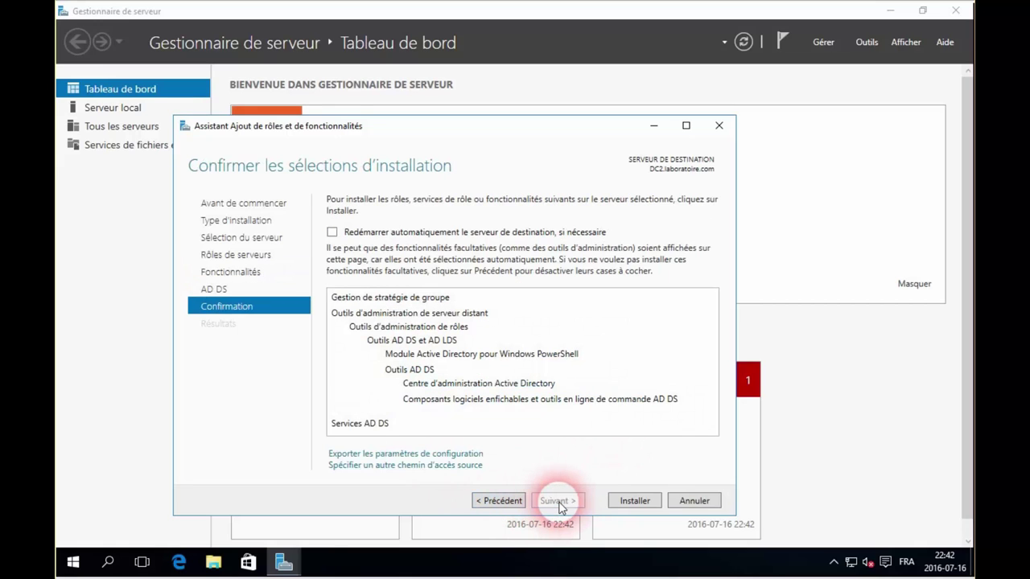
{"action": "left_click", "coordinate": [630, 500]}
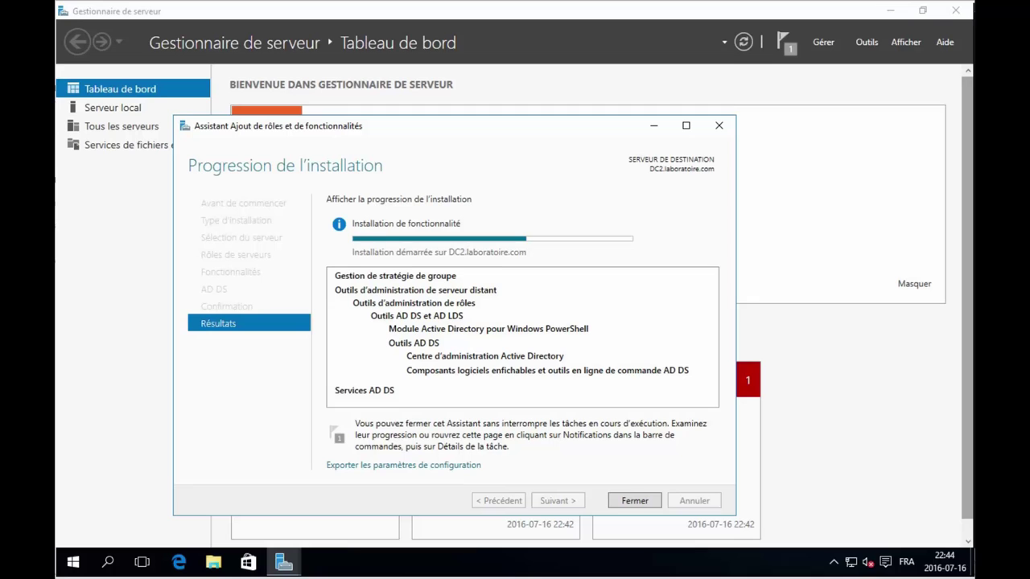
{"action": "left_click", "coordinate": [635, 501]}
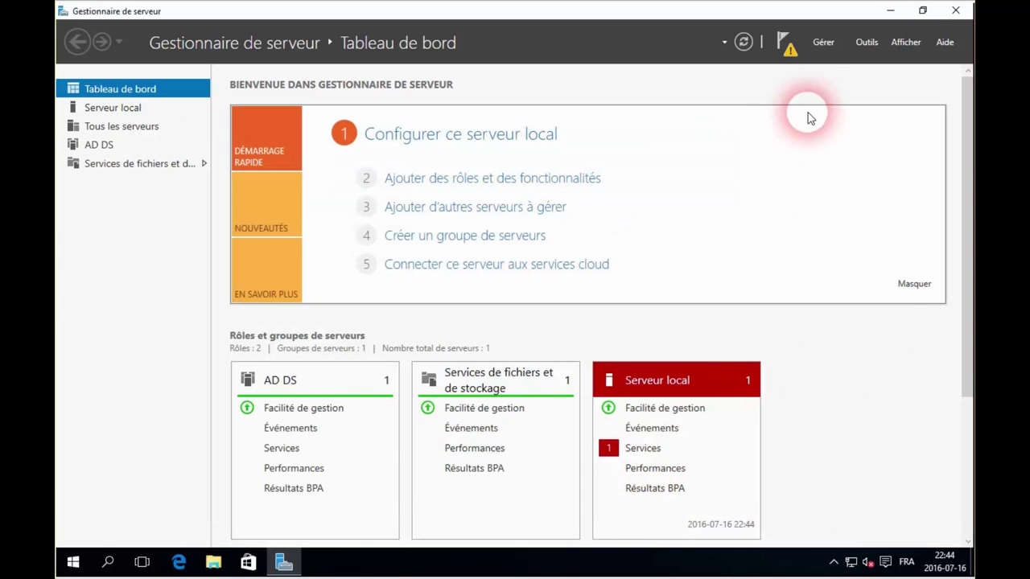
Step: Start promoting DC2 to domain controller, adding it to the existing domain laboratoire.com with the current user's credentials
{"action": "left_click", "coordinate": [784, 46]}
{"action": "left_click", "coordinate": [647, 131]}
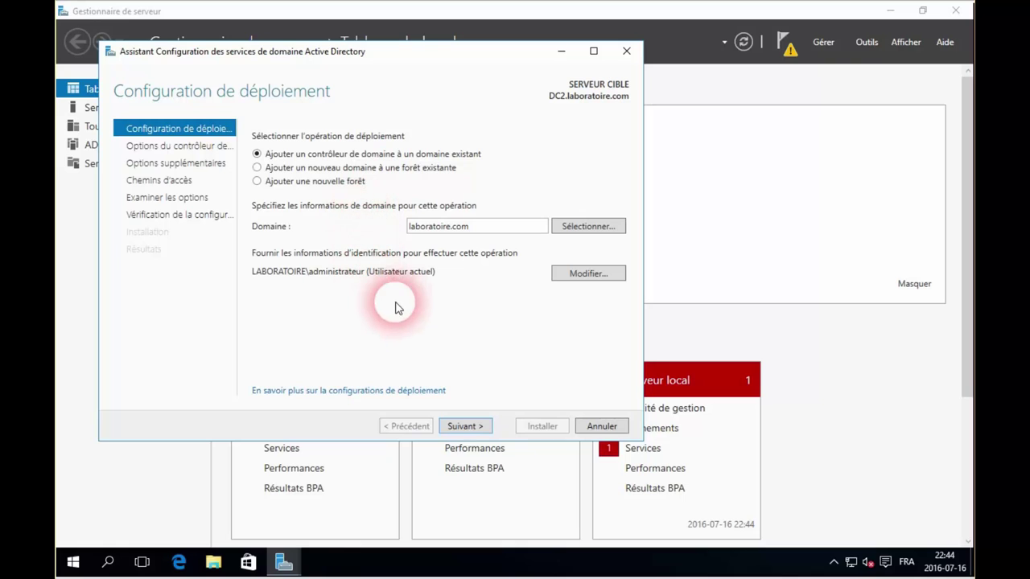
{"action": "left_click", "coordinate": [466, 427]}
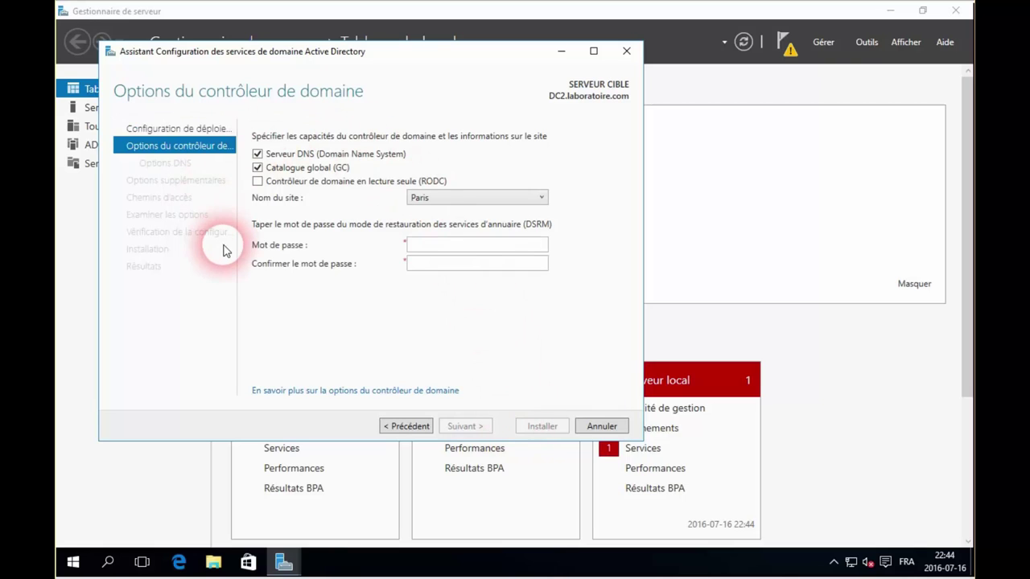
Step: Enter and confirm the DSRM password, keeping DNS server, global catalog and site Paris, and accept the default DNS options
{"action": "left_click", "coordinate": [447, 248]}
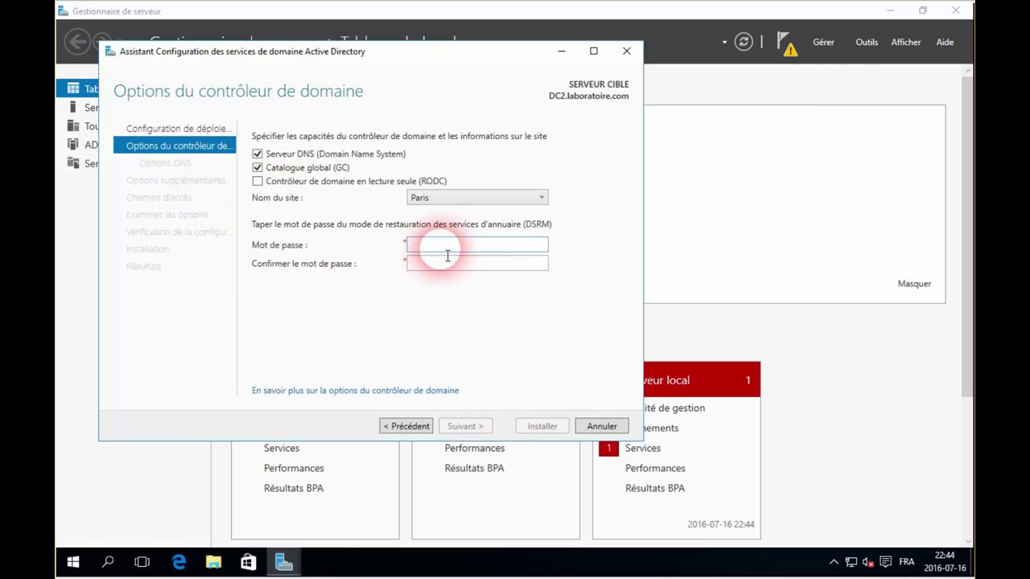
{"action": "type", "text": "***********"}
{"action": "key", "text": "Tab"}
{"action": "type", "text": "*****"}
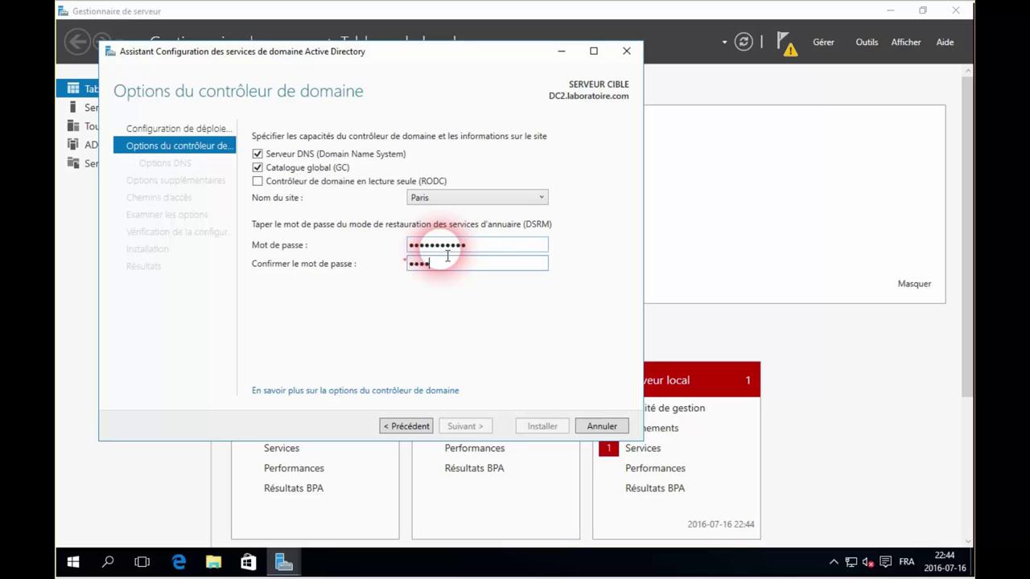
{"action": "type", "text": "******"}
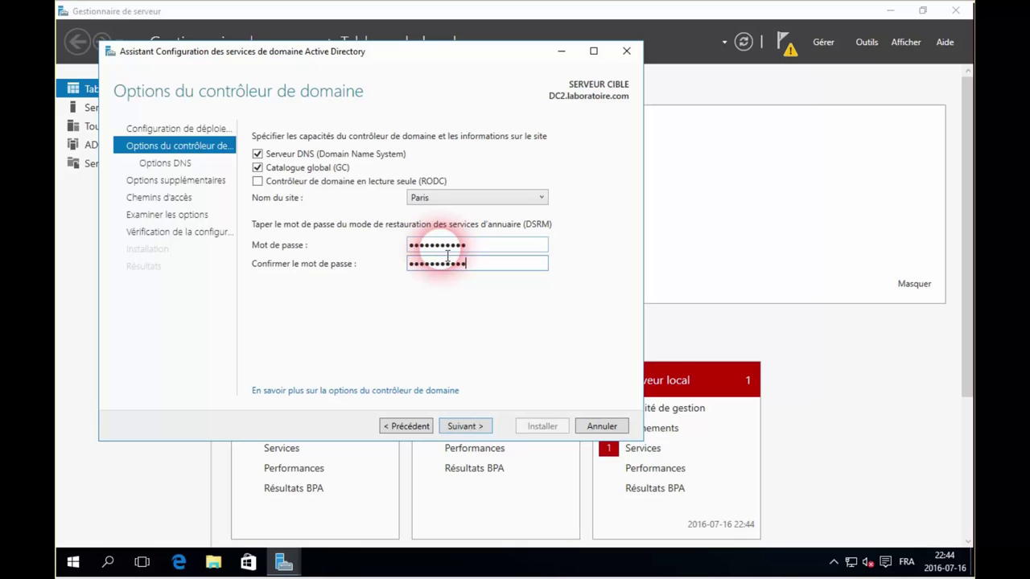
{"action": "key", "text": "Return"}
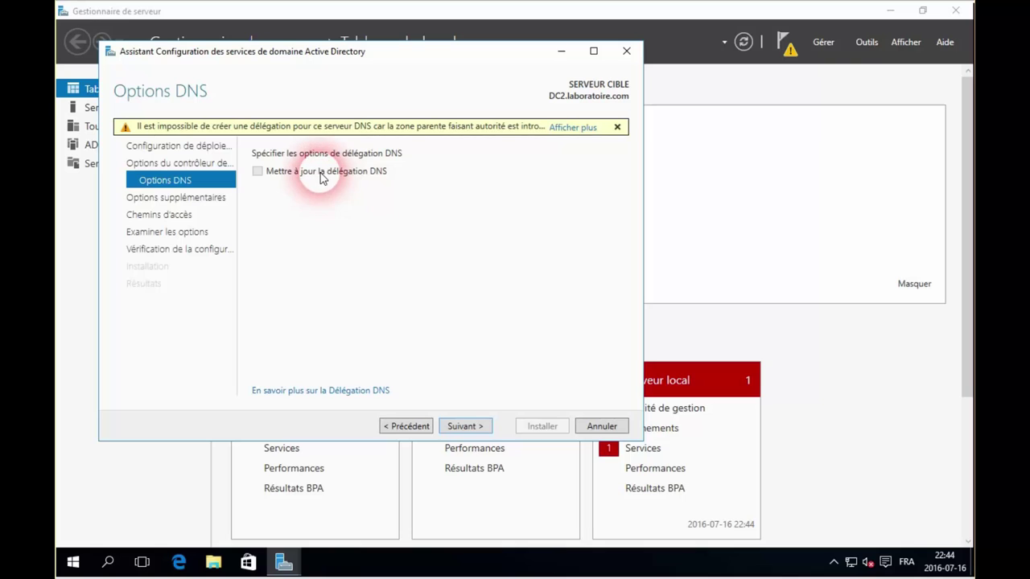
{"action": "left_click", "coordinate": [464, 426]}
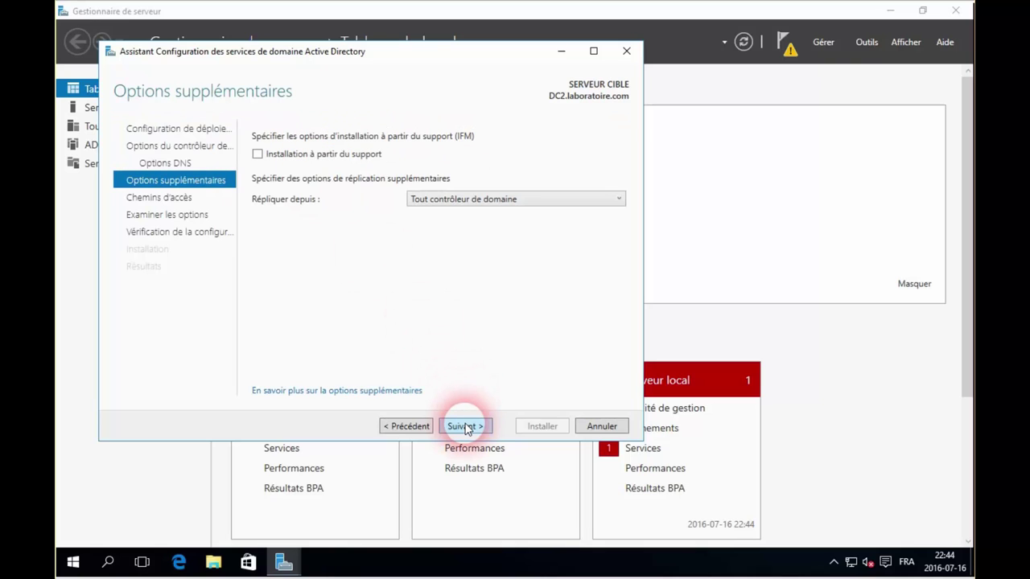
Step: Keep replication from any domain controller and the default AD DS paths, then install the domain controller configuration and dismiss the restart notice
{"action": "left_click", "coordinate": [465, 201]}
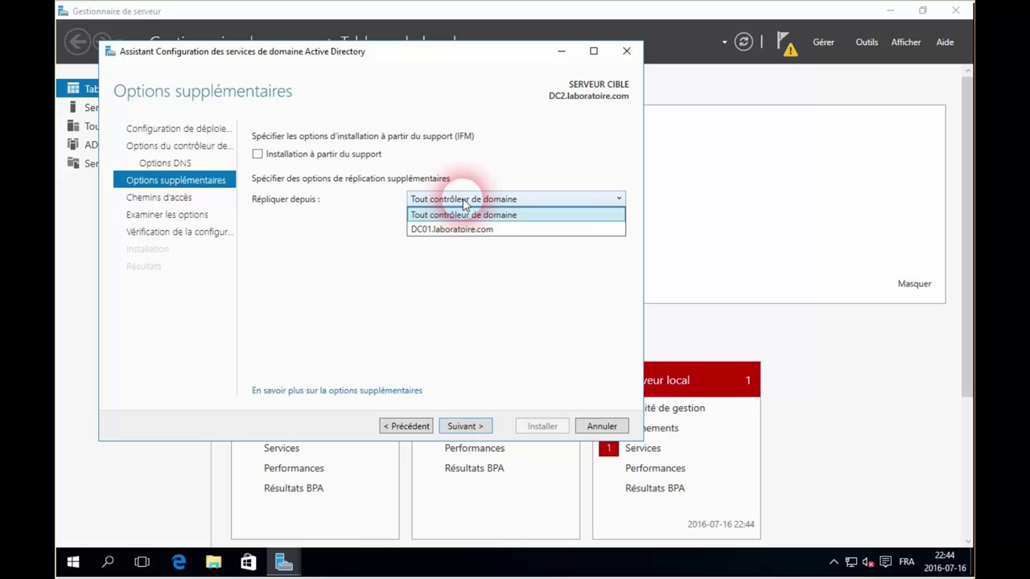
{"action": "left_click", "coordinate": [473, 245]}
{"action": "left_click", "coordinate": [465, 426]}
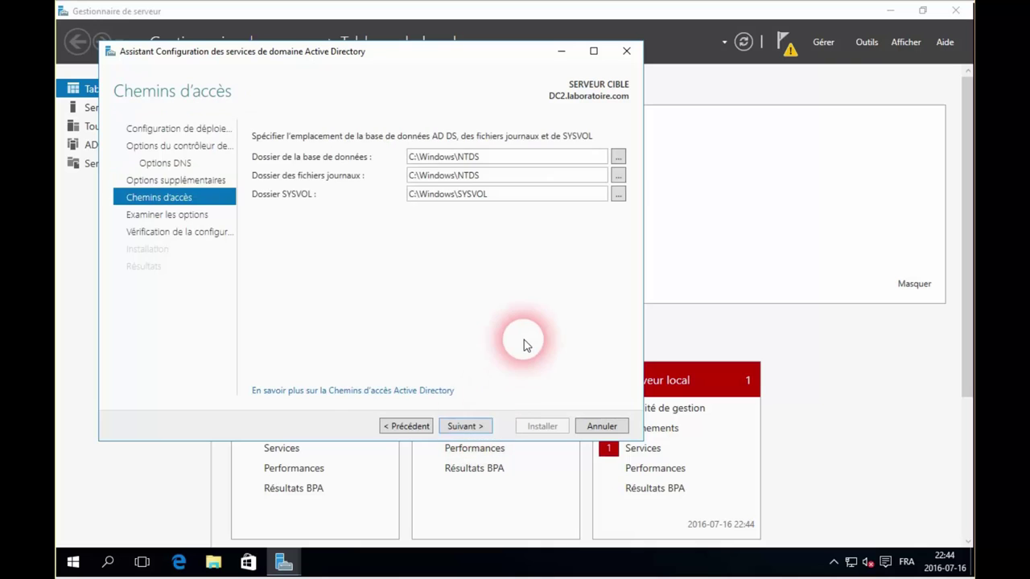
{"action": "left_click", "coordinate": [461, 427]}
{"action": "left_click", "coordinate": [461, 427]}
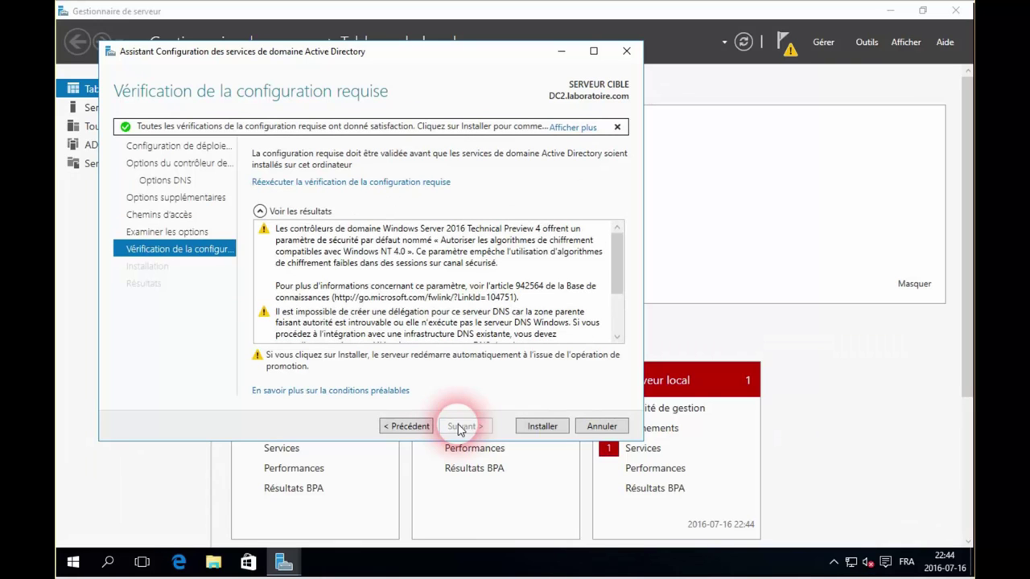
{"action": "left_click", "coordinate": [543, 429]}
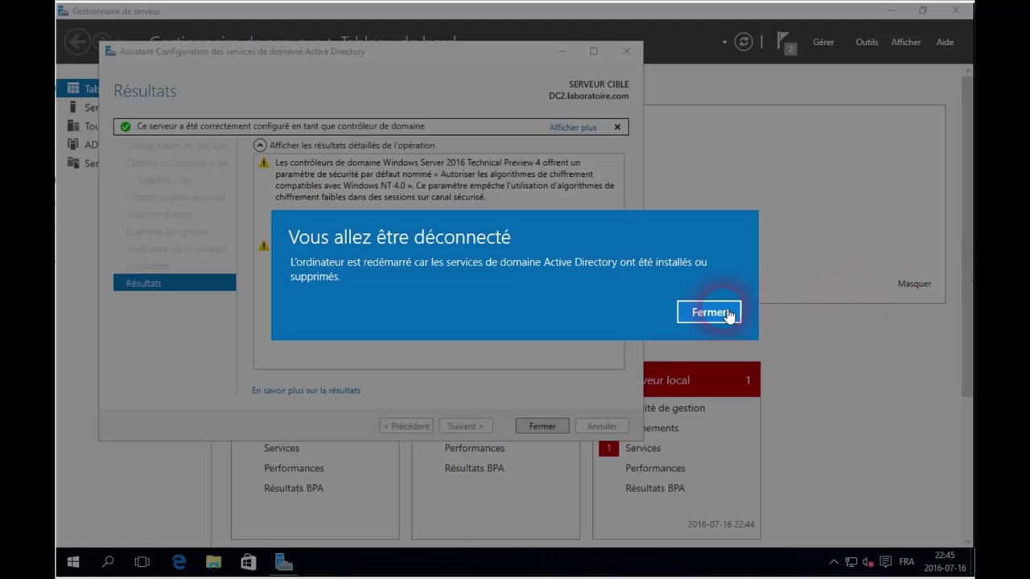
{"action": "left_click", "coordinate": [711, 313]}
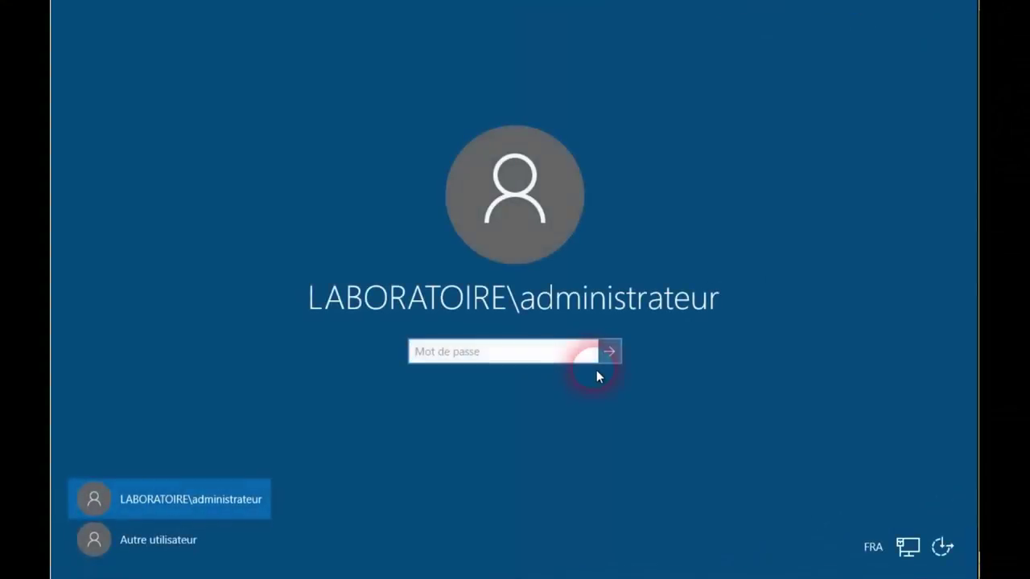
Step: Sign in to the restarted server with the domain administrator account's password
{"action": "type", "text": "******"}
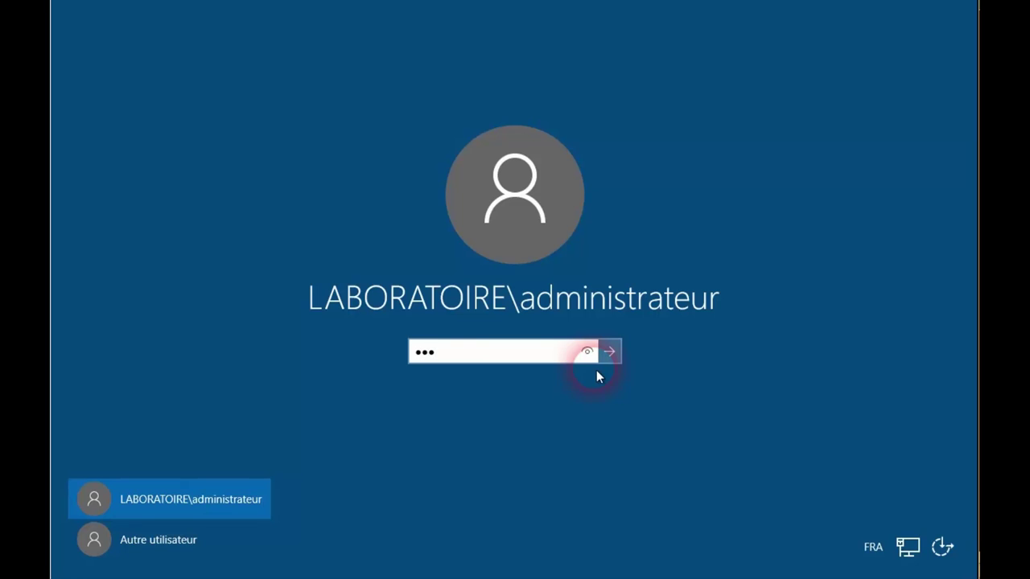
{"action": "type", "text": "*****"}
{"action": "key", "text": "Return"}
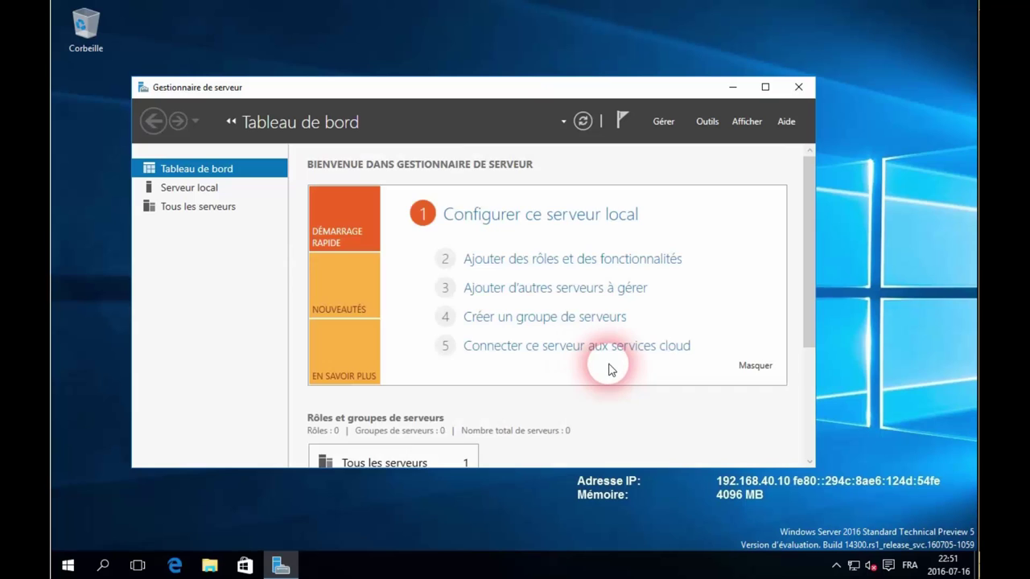
Step: Open Sites et services Active Directory and expand the Servers containers of the Paris and Quebec sites
{"action": "left_click", "coordinate": [707, 121]}
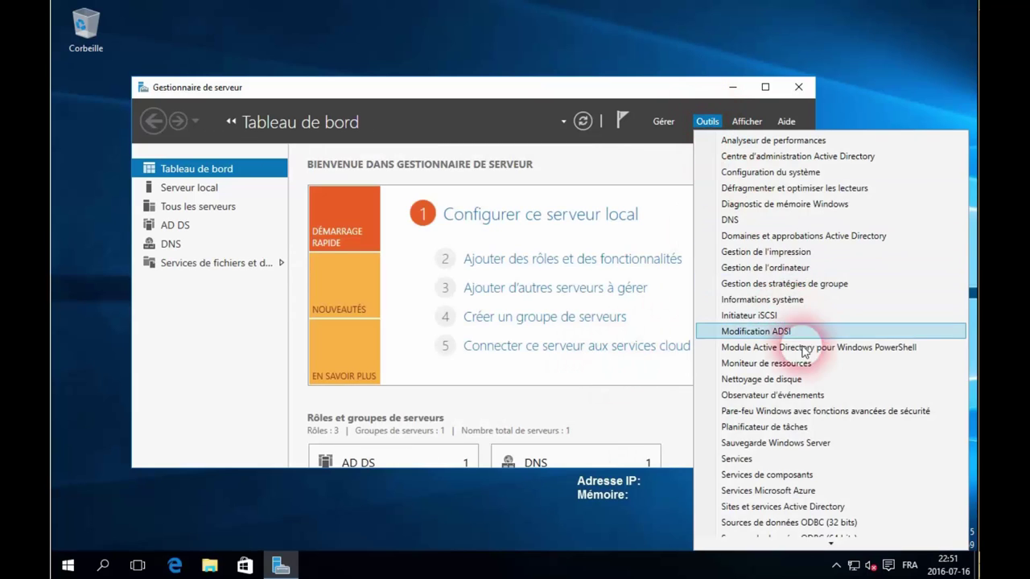
{"action": "left_click", "coordinate": [859, 509]}
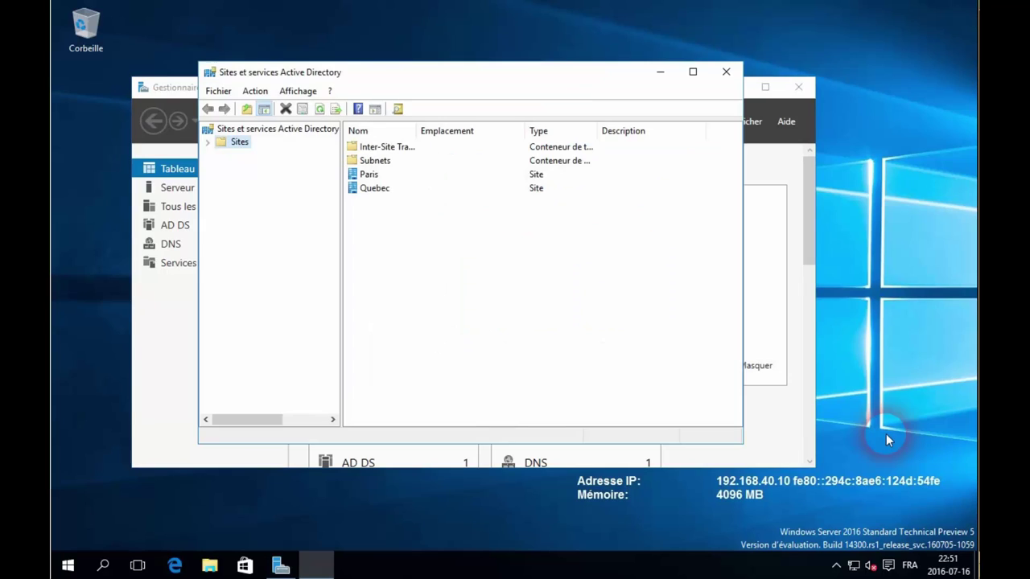
{"action": "left_click", "coordinate": [206, 141]}
{"action": "double_click", "coordinate": [245, 183]}
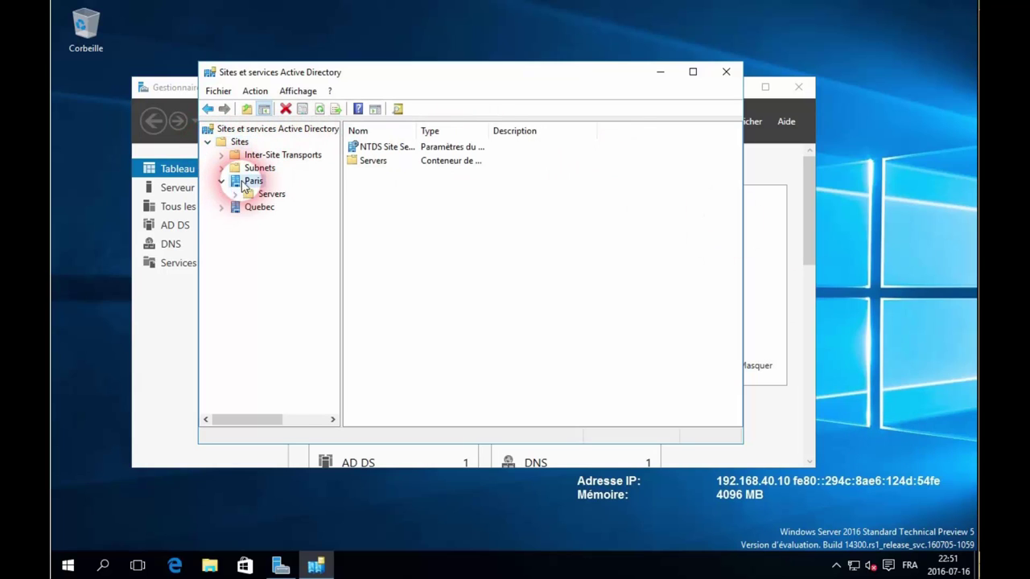
{"action": "double_click", "coordinate": [278, 194]}
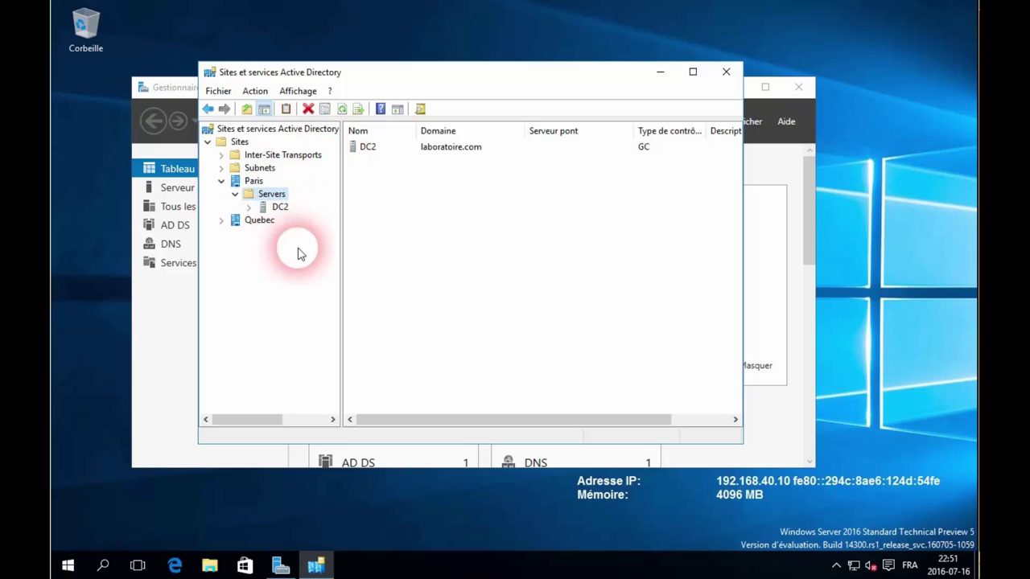
{"action": "double_click", "coordinate": [259, 220]}
{"action": "double_click", "coordinate": [267, 235]}
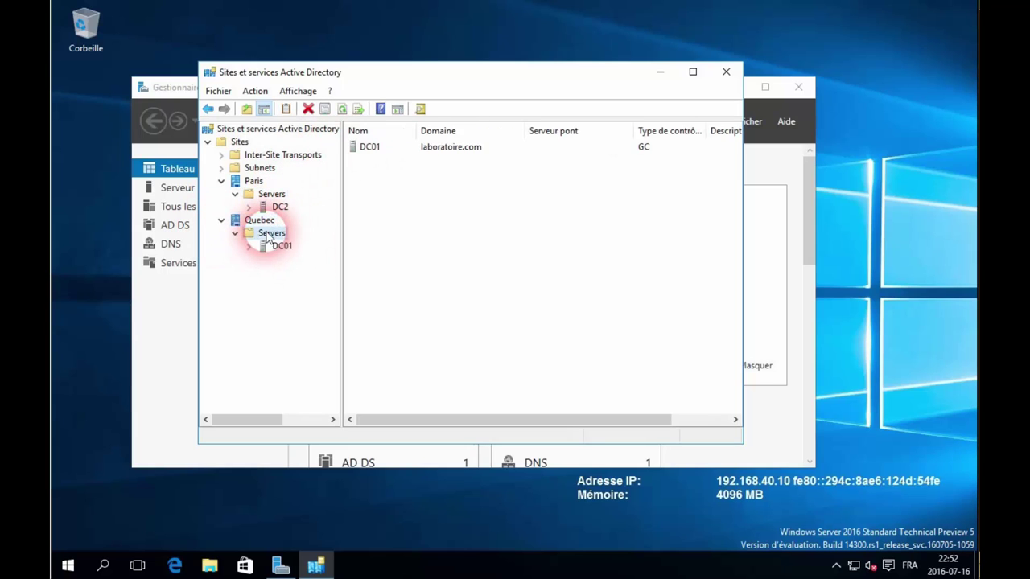
Step: Examine the replication connections in the properties of DC01's NTDS Settings in the Quebec site, and close them without changes
{"action": "left_click", "coordinate": [279, 247]}
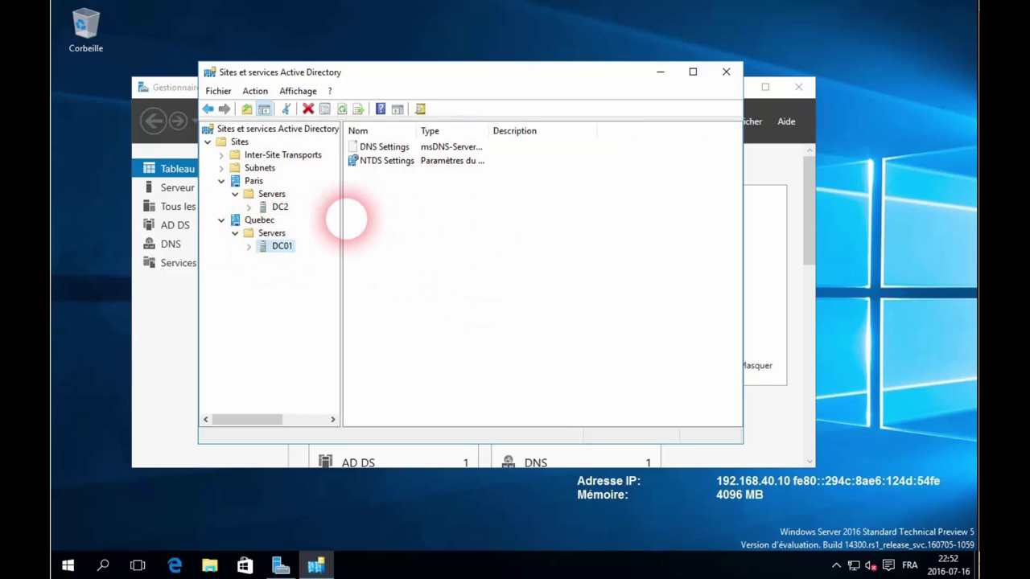
{"action": "double_click", "coordinate": [368, 160]}
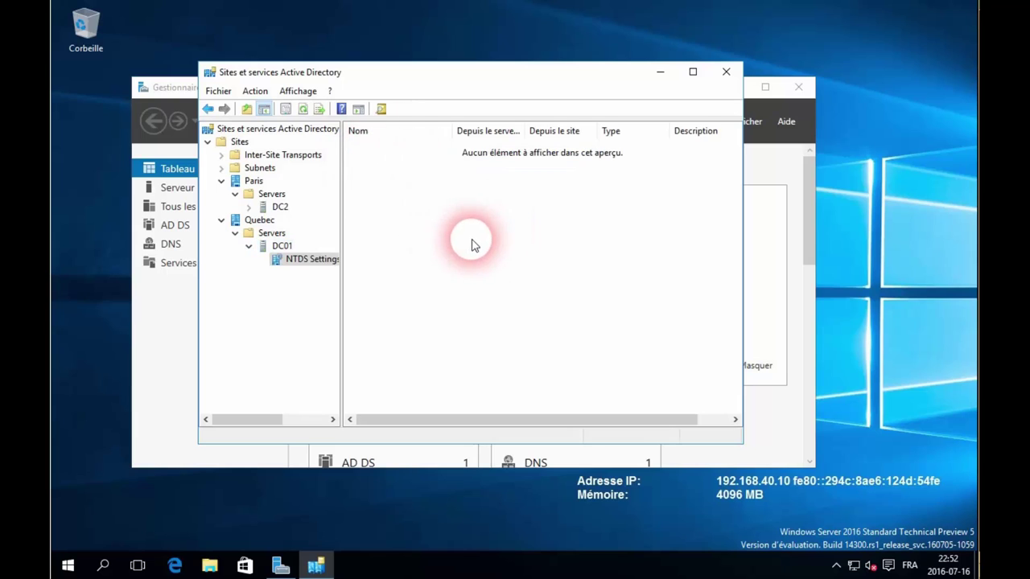
{"action": "right_click", "coordinate": [318, 262]}
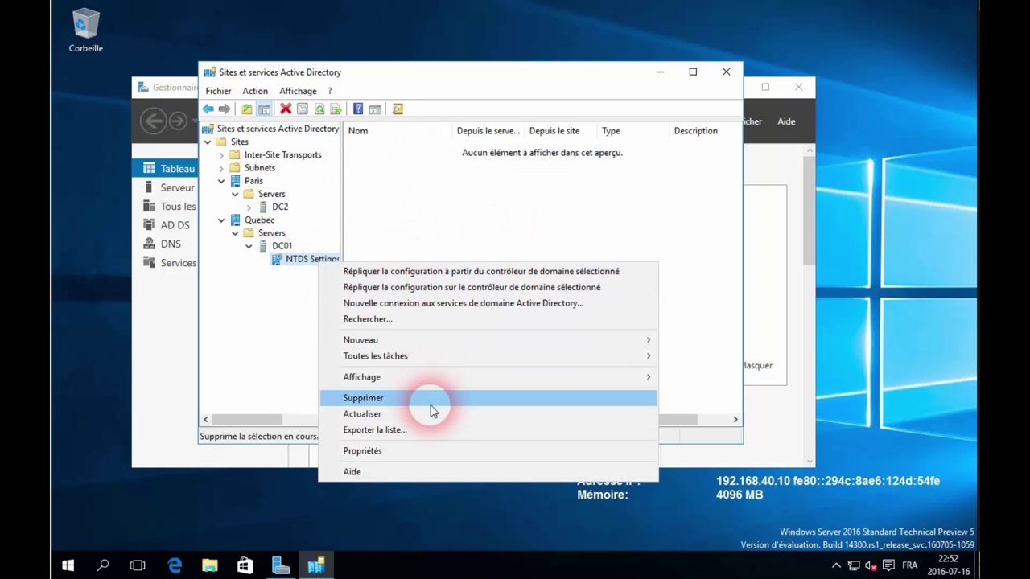
{"action": "left_click", "coordinate": [406, 452]}
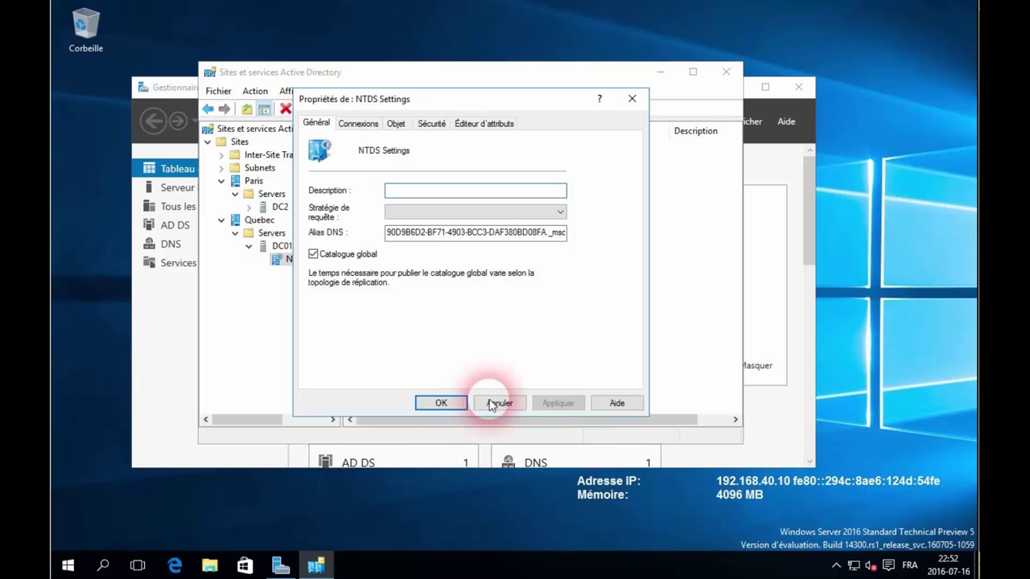
{"action": "left_click", "coordinate": [358, 124]}
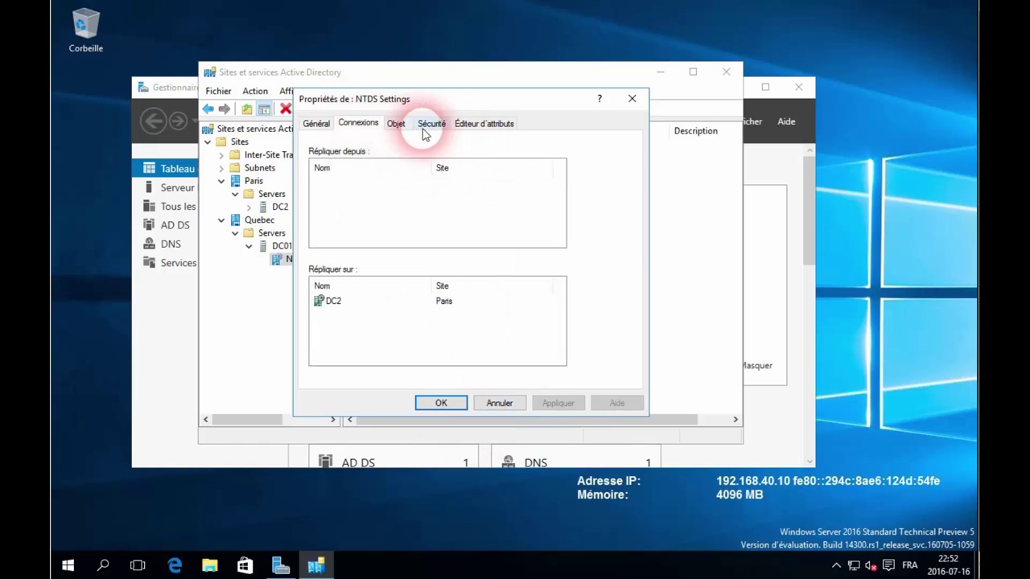
{"action": "left_click", "coordinate": [497, 399]}
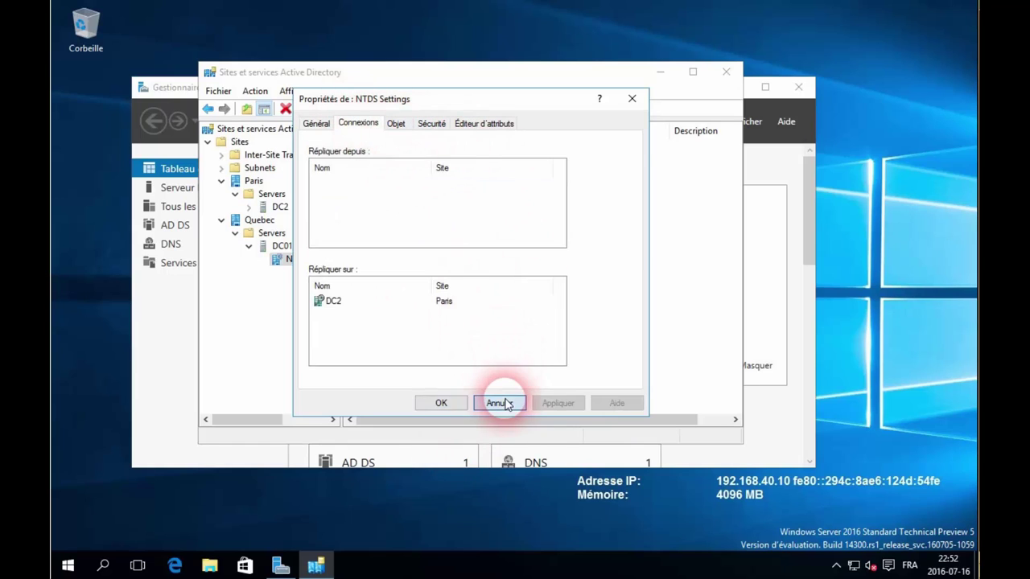
Step: Expand DC2 in the Paris site and check the replication connection listed under its NTDS Settings
{"action": "left_click", "coordinate": [281, 246]}
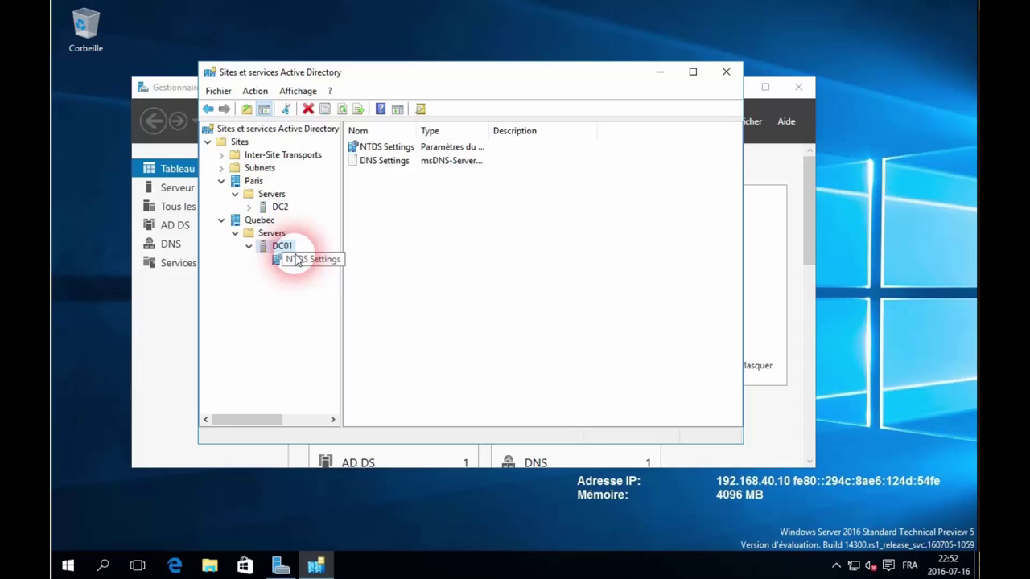
{"action": "double_click", "coordinate": [279, 207]}
{"action": "left_click", "coordinate": [296, 221]}
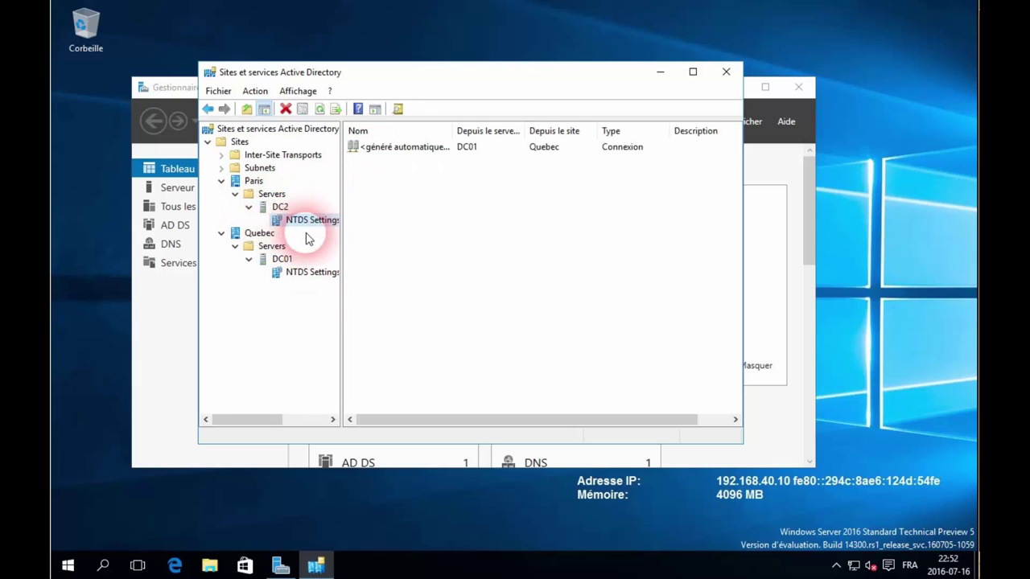
{"action": "left_click", "coordinate": [490, 155]}
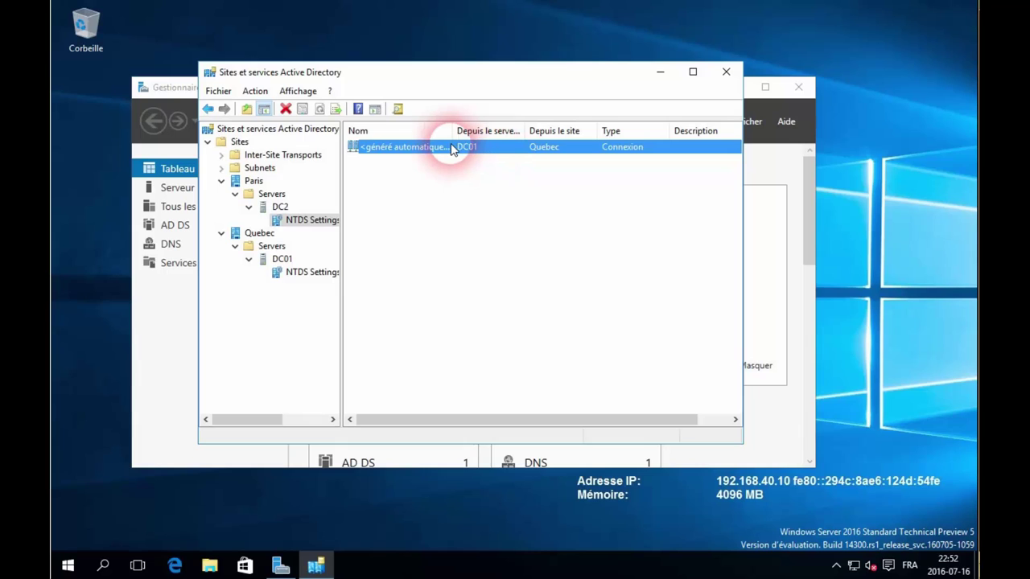
Step: Create a new Active Directory connection from DC2 under DC01's NTDS Settings, named DC2, and check both servers' connection lists
{"action": "left_click", "coordinate": [311, 273]}
{"action": "right_click", "coordinate": [308, 275]}
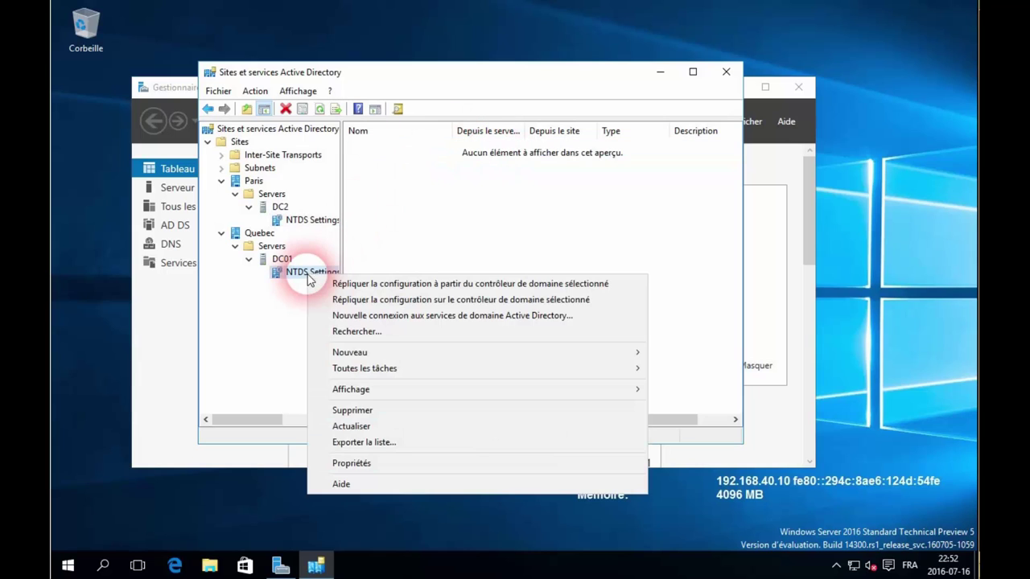
{"action": "left_click", "coordinate": [422, 315]}
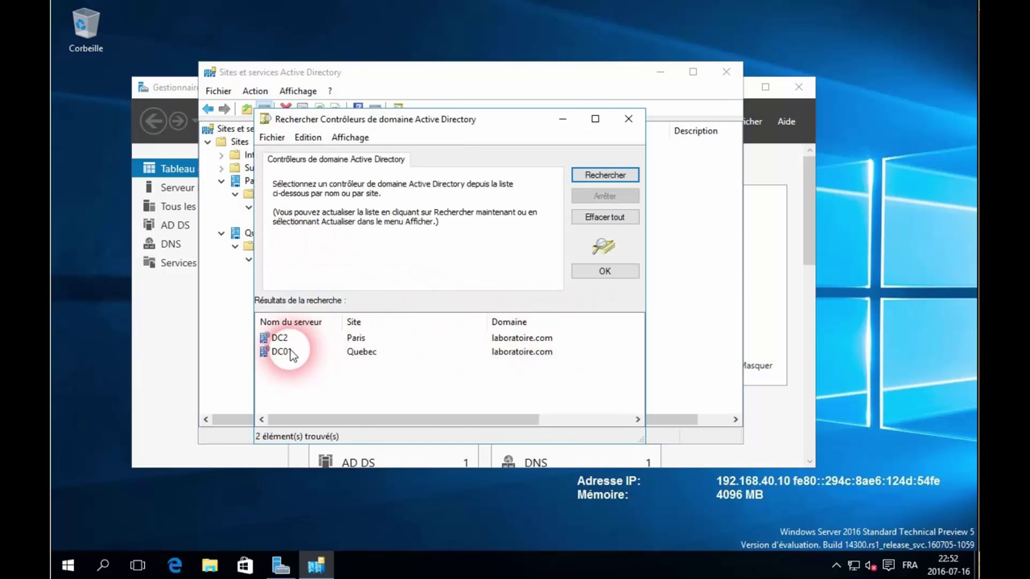
{"action": "left_click", "coordinate": [286, 340]}
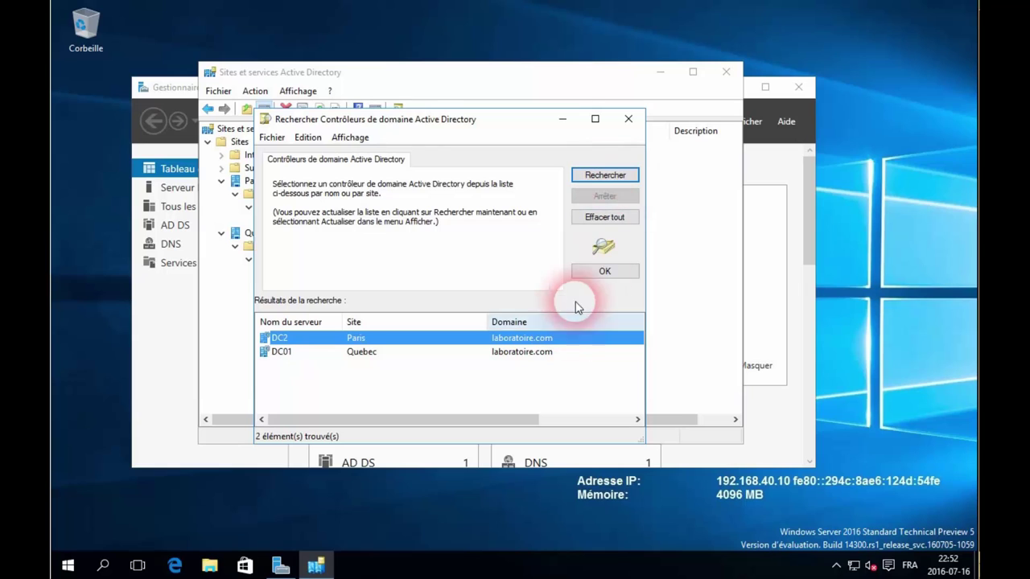
{"action": "left_click", "coordinate": [605, 271]}
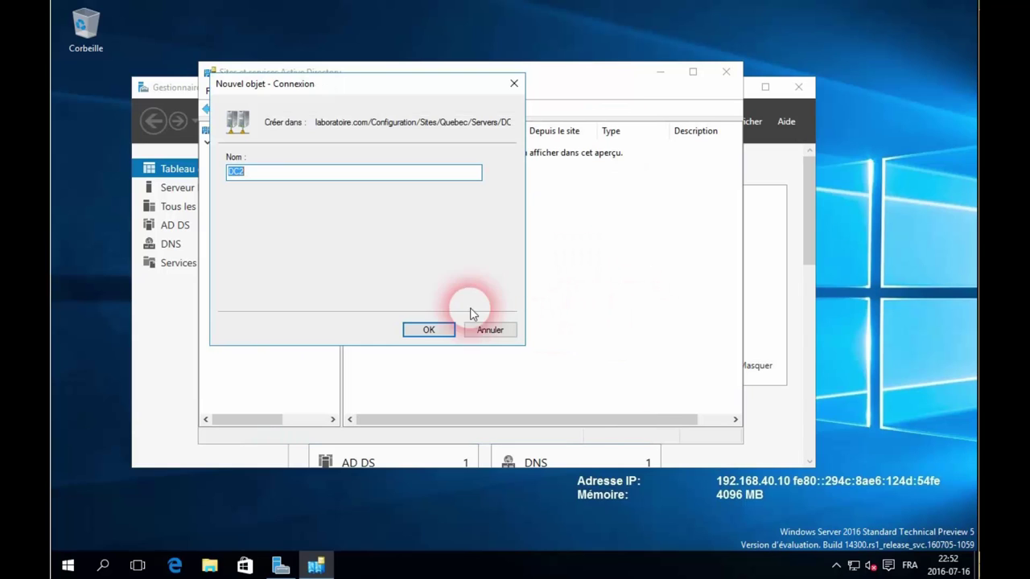
{"action": "left_click", "coordinate": [428, 329]}
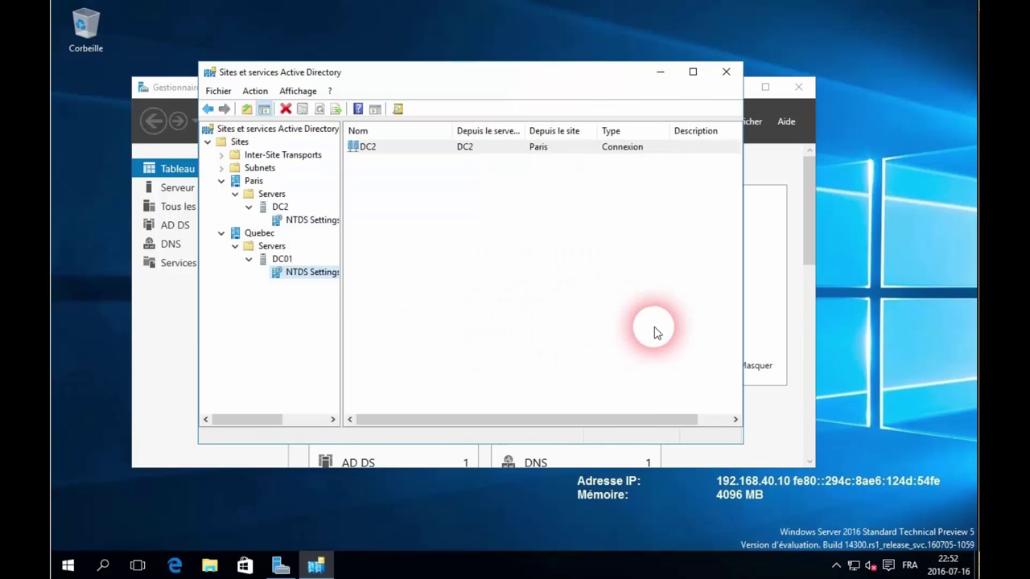
{"action": "left_click", "coordinate": [301, 219]}
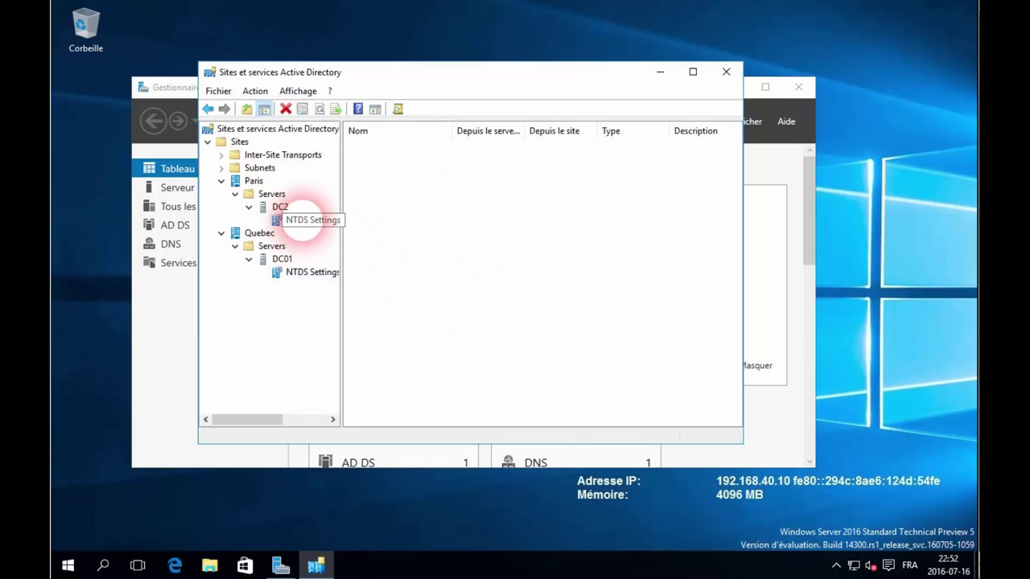
{"action": "left_click", "coordinate": [295, 279]}
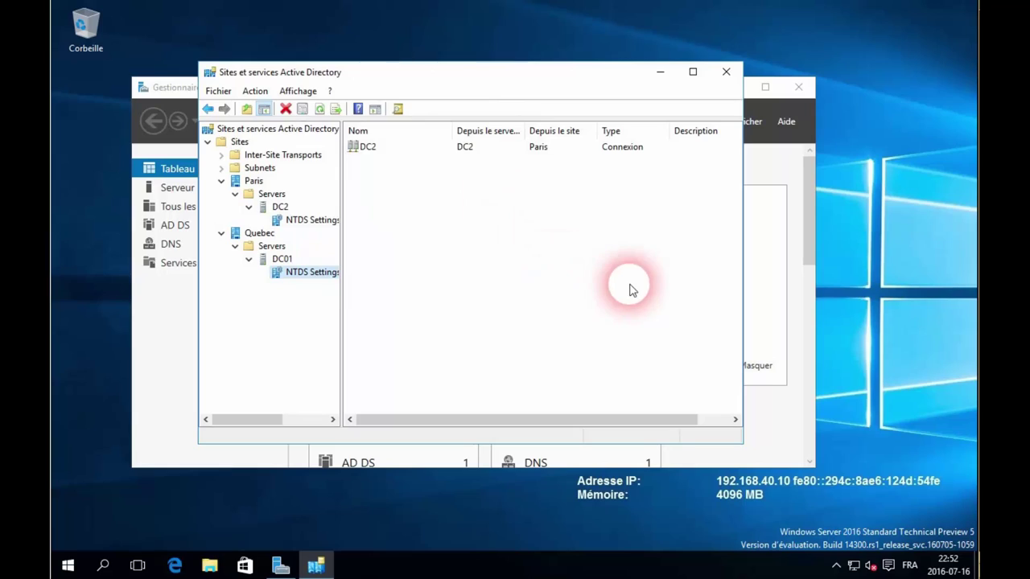